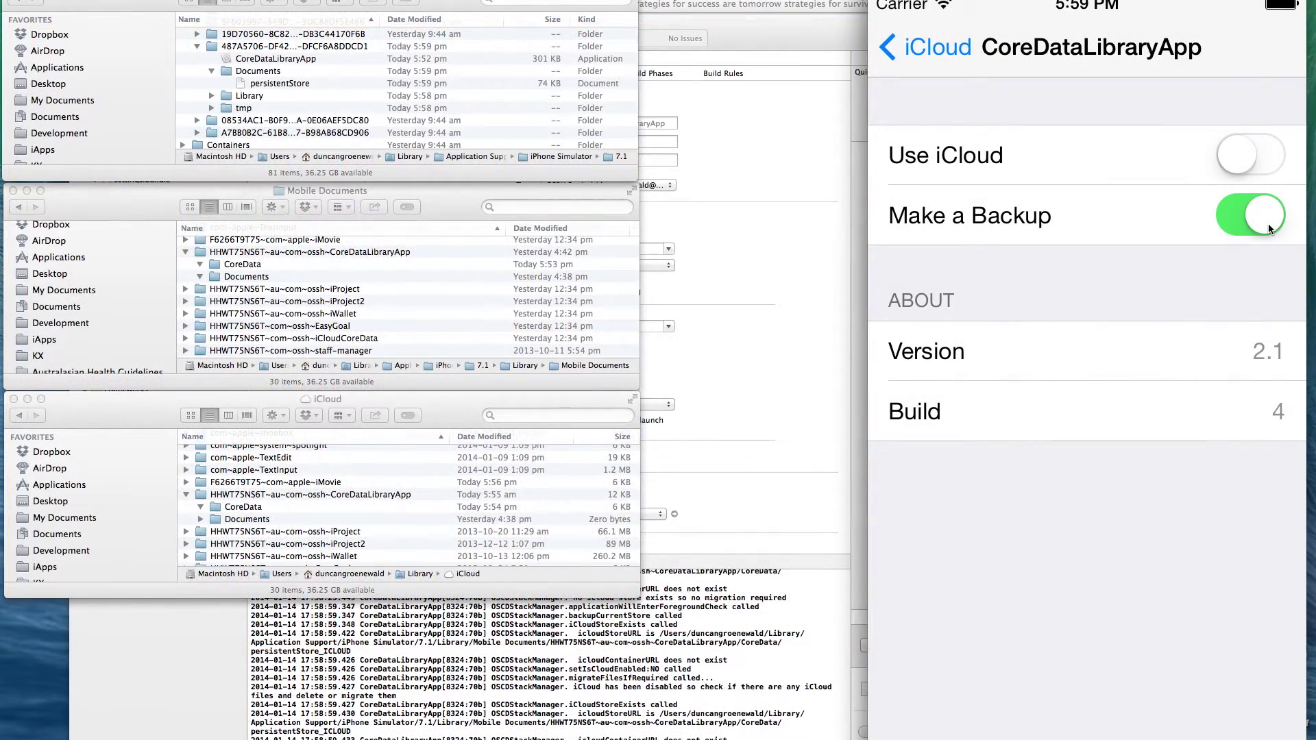
# Step: Return the iOS Simulator to its home screen
pyautogui.press('super+shift+h')
# Step: Launch CoreDataLibraryApp in the simulator
pyautogui.click(1009, 69)
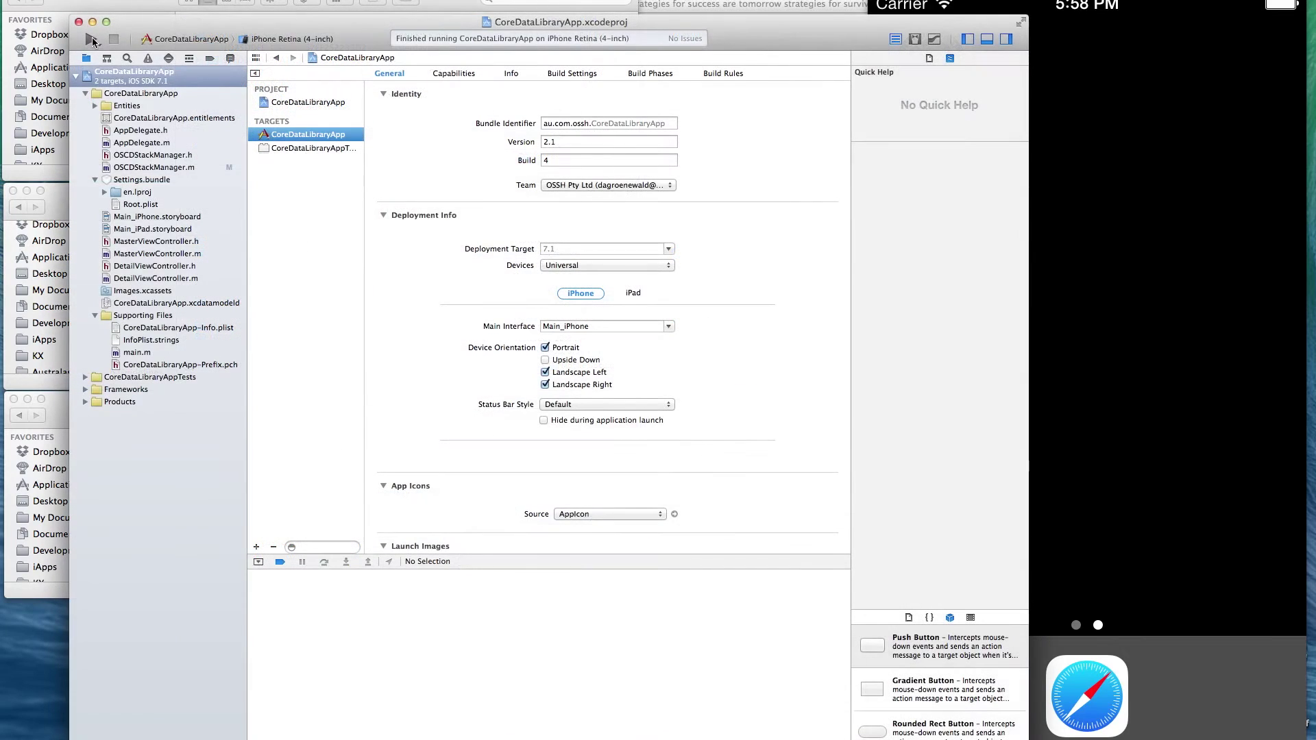
# Step: Run a fresh CoreDataLibraryApp build and choose Local only storage
pyautogui.click(92, 41)
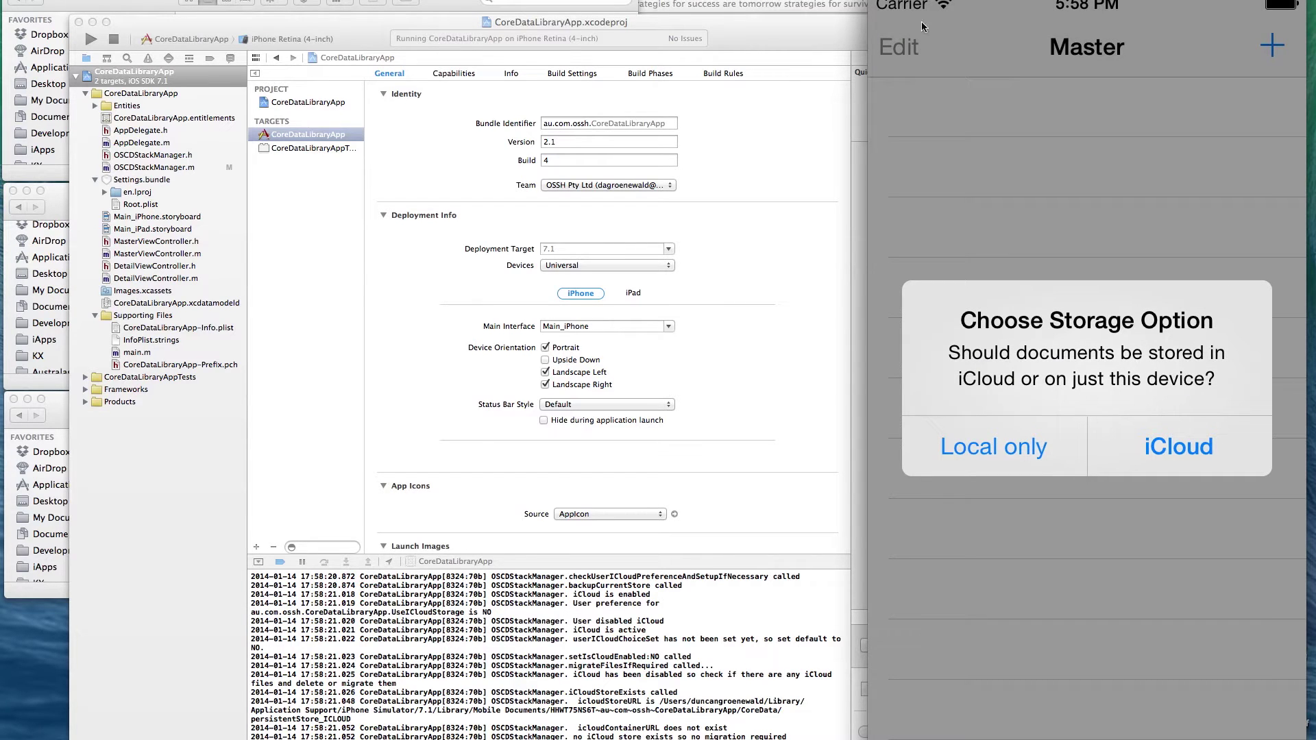
pyautogui.click(1018, 447)
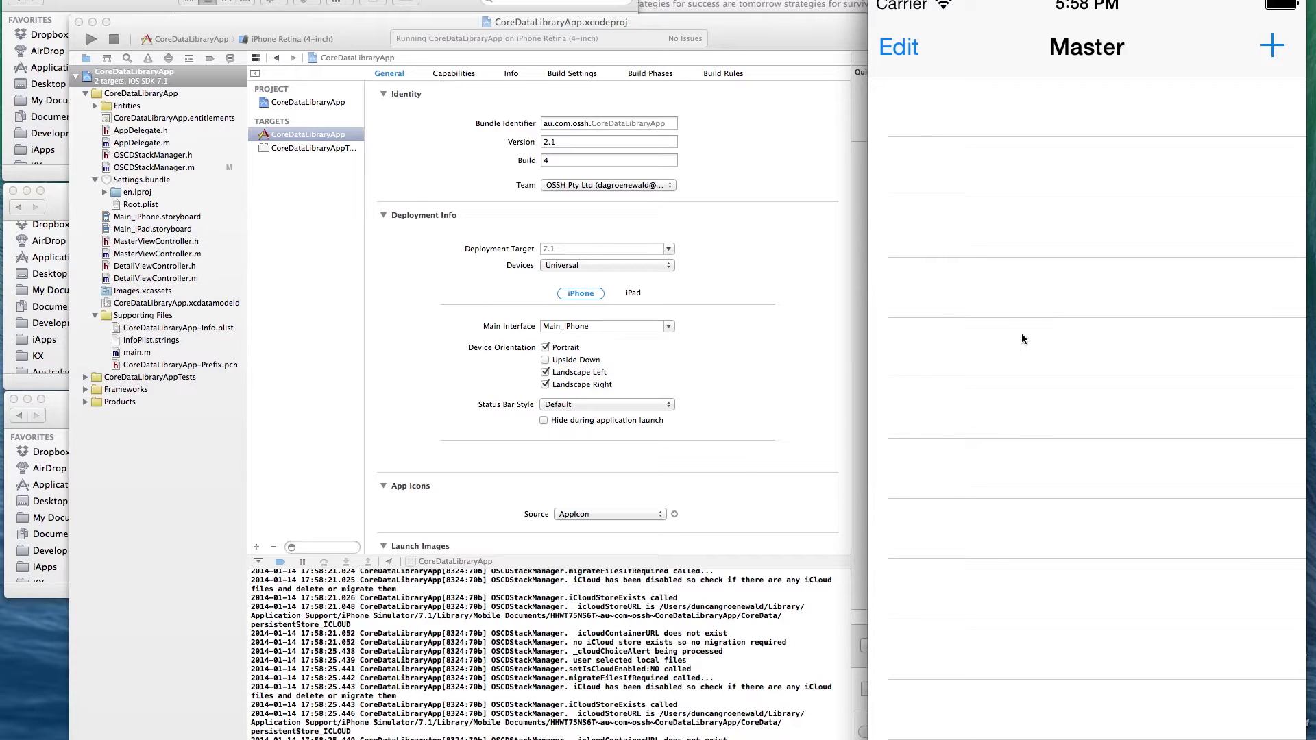
pyautogui.press('super+shift+h')
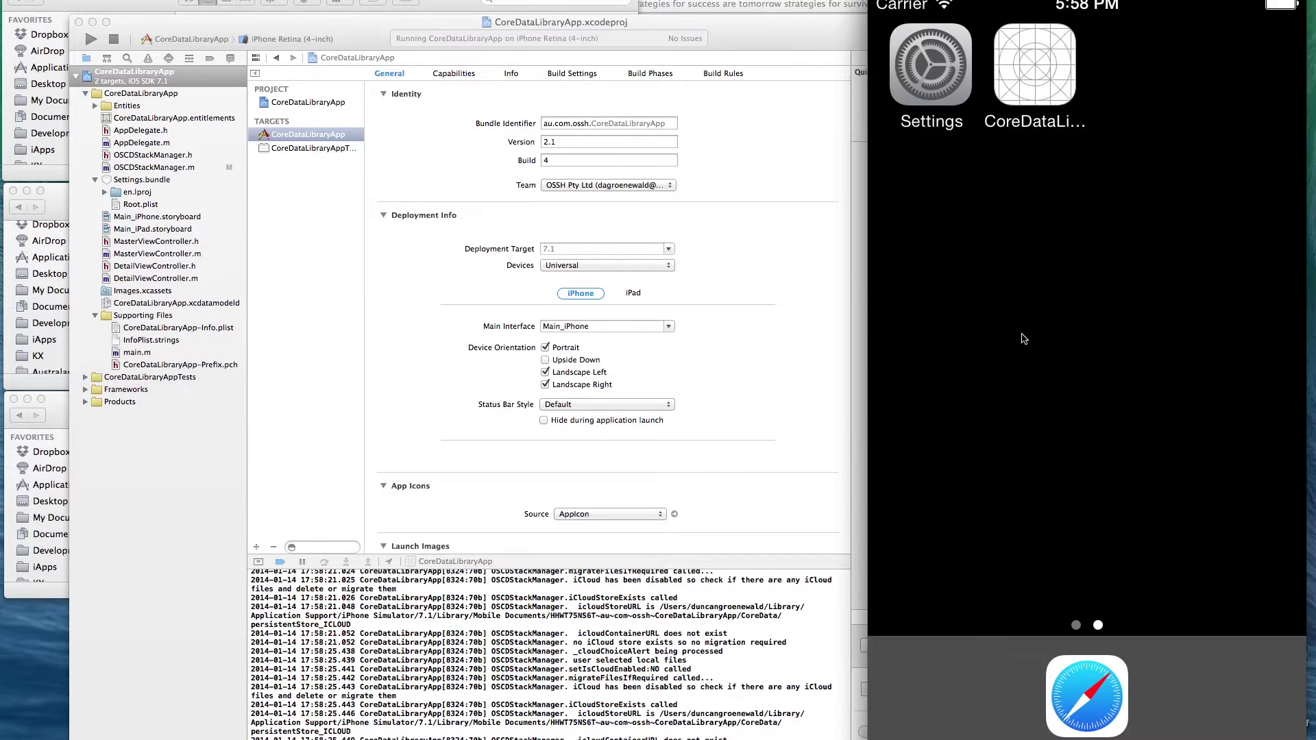
# Step: Confirm Use iCloud and Make a Backup are off for CoreDataLibraryApp, then relaunch it
pyautogui.click(917, 70)
pyautogui.press('super+1')
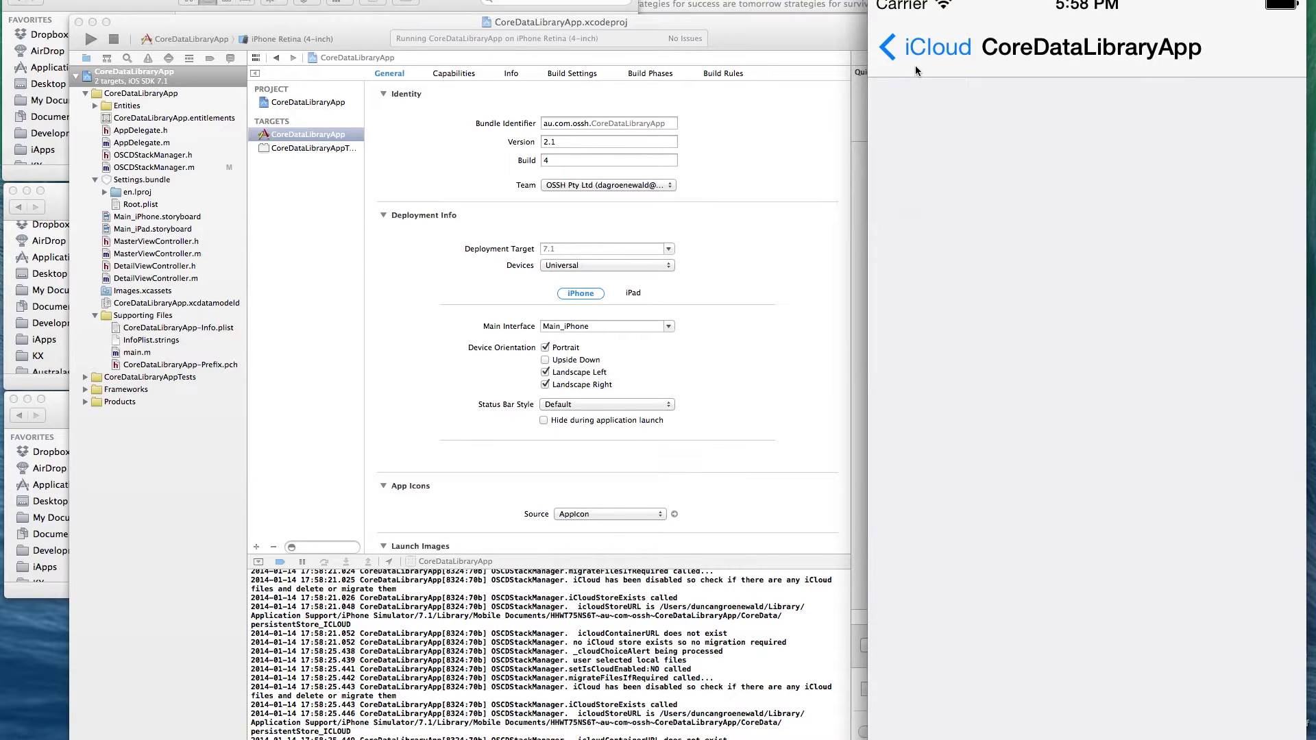
pyautogui.click(918, 64)
pyautogui.scroll(-3, 1028, 608)
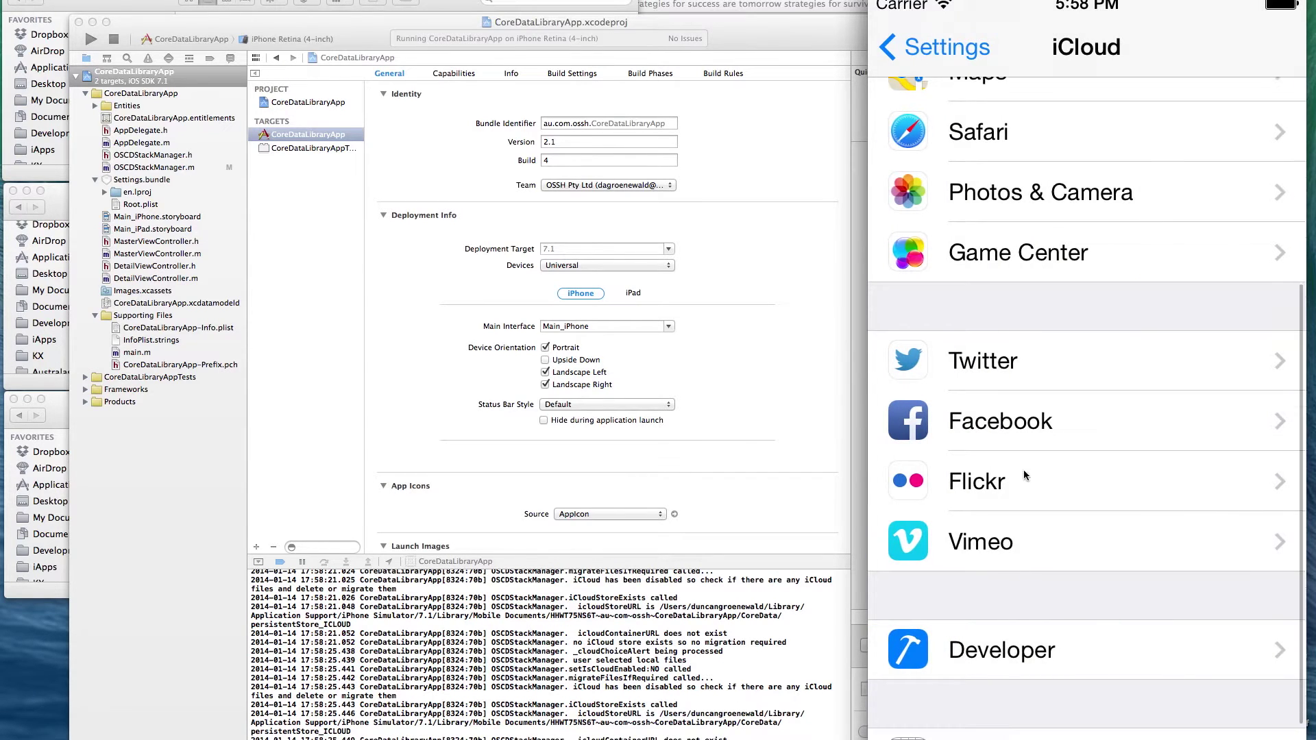
pyautogui.click(1122, 683)
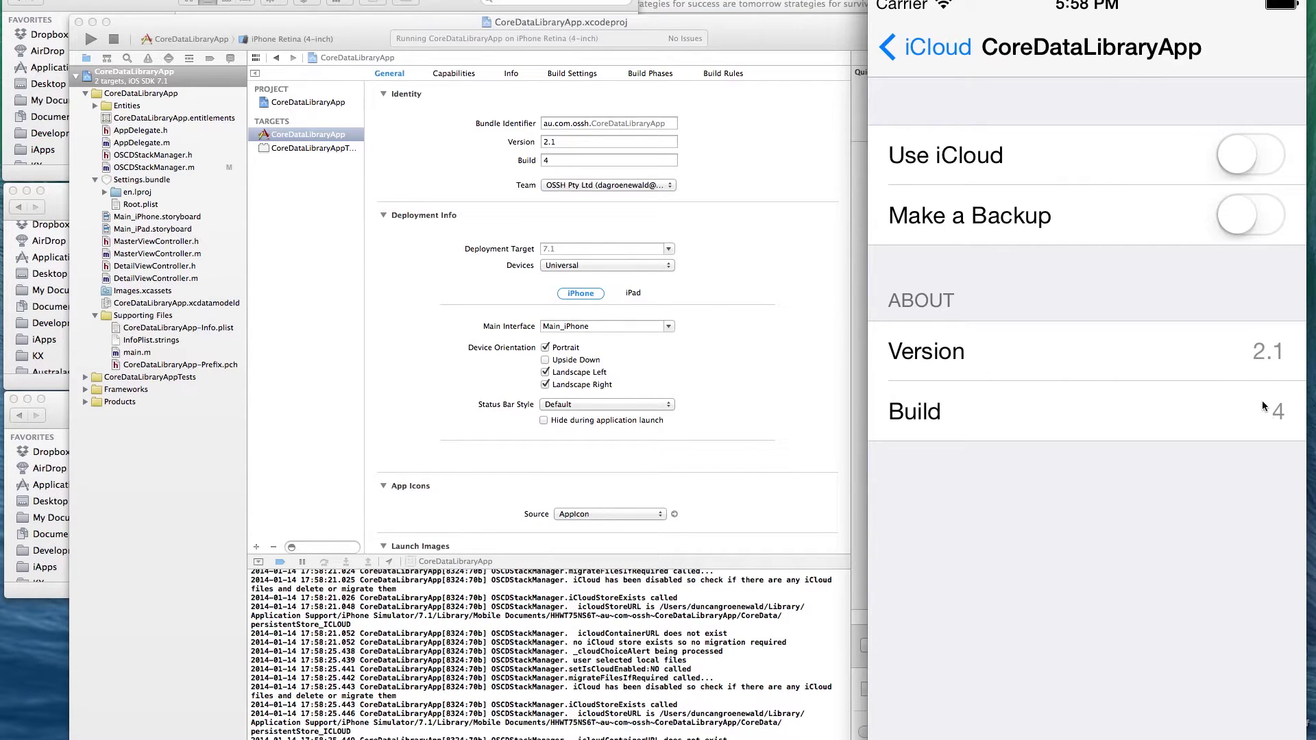
pyautogui.press('shift+super+h')
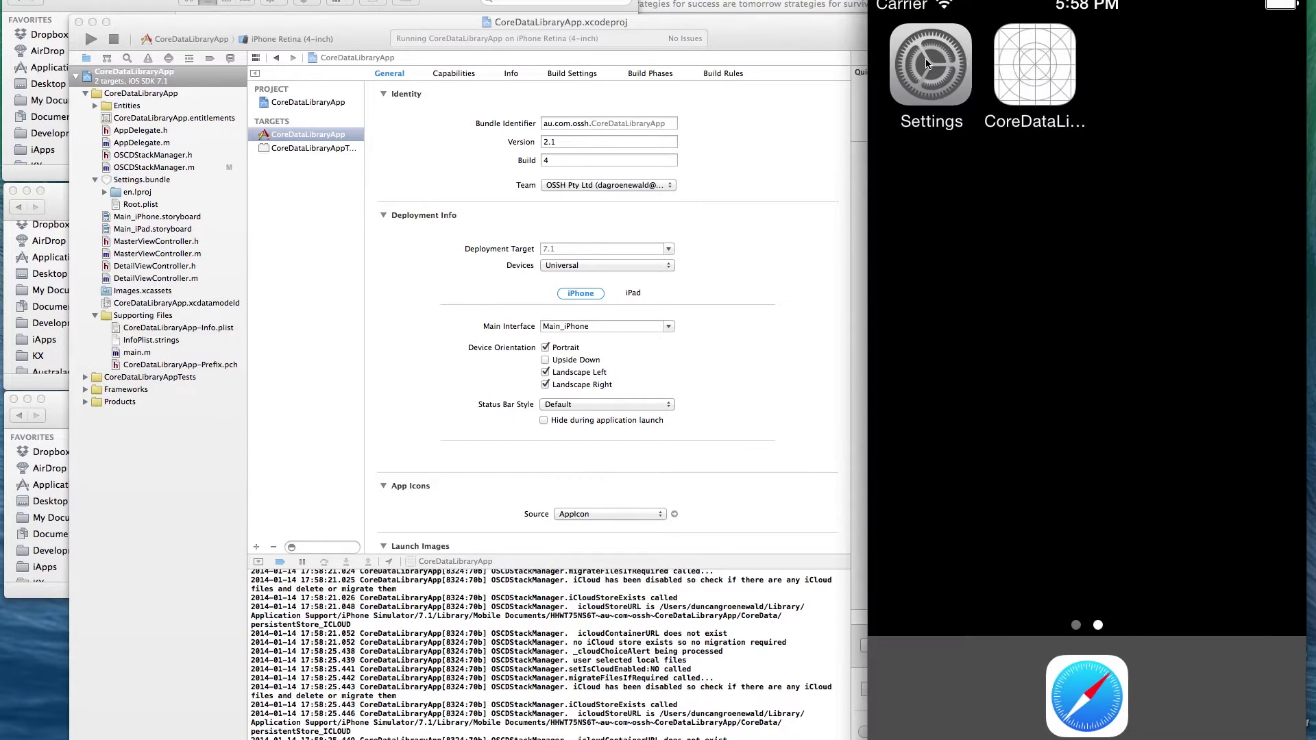
pyautogui.click(1026, 68)
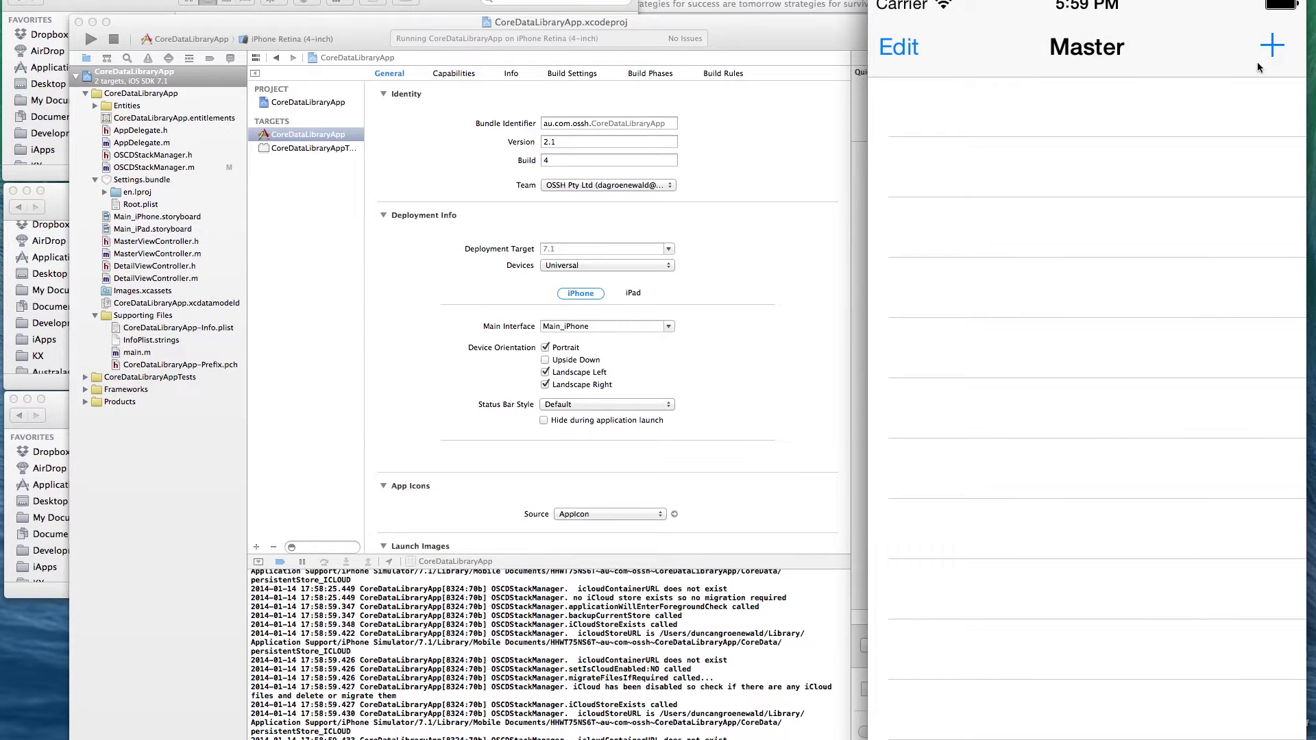
# Step: Add a New Company record and bring the three Finder windows forward
pyautogui.click(1203, 39)
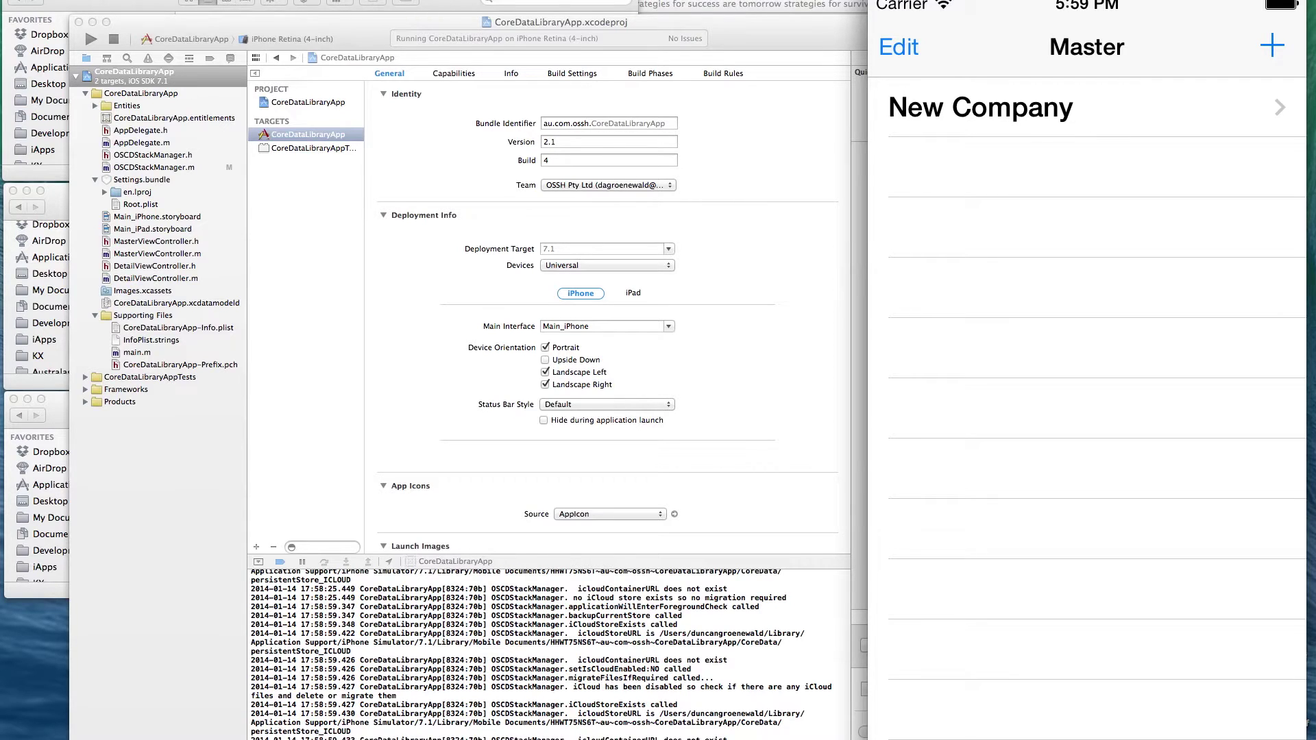
pyautogui.click(78, 177)
pyautogui.click(62, 207)
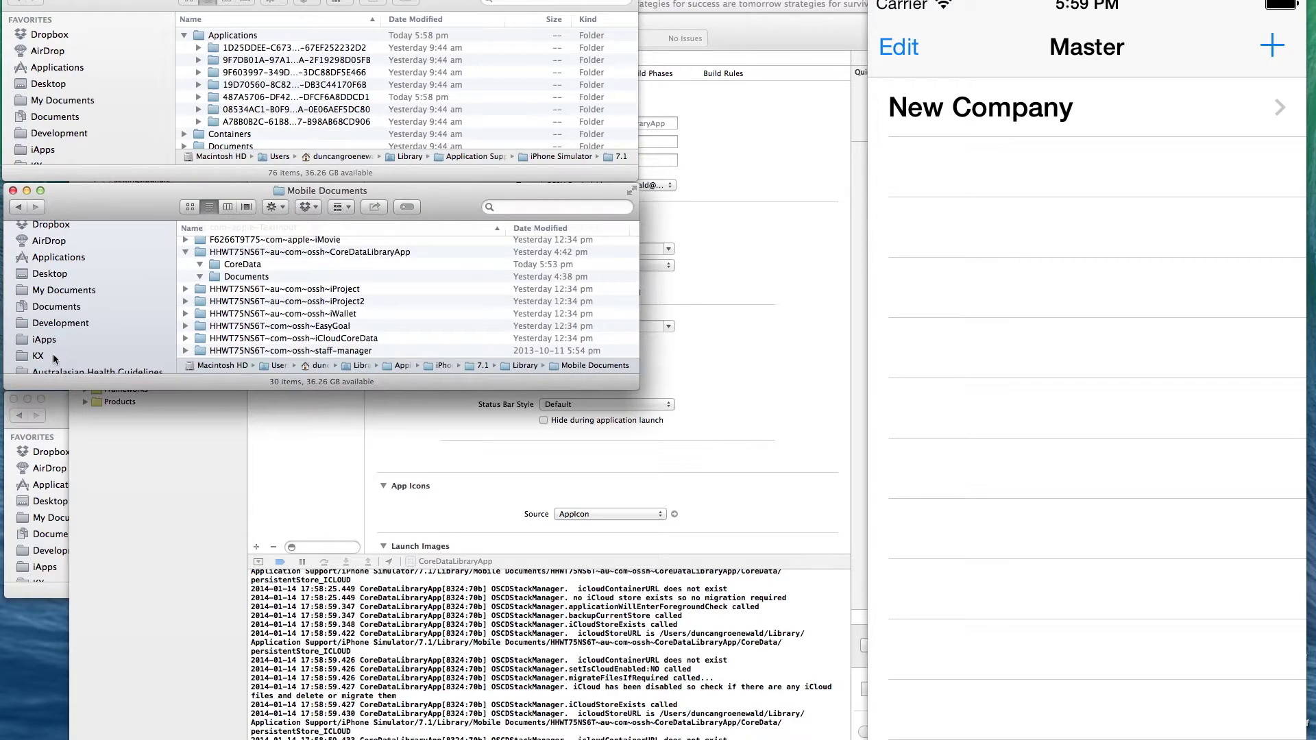
pyautogui.click(62, 408)
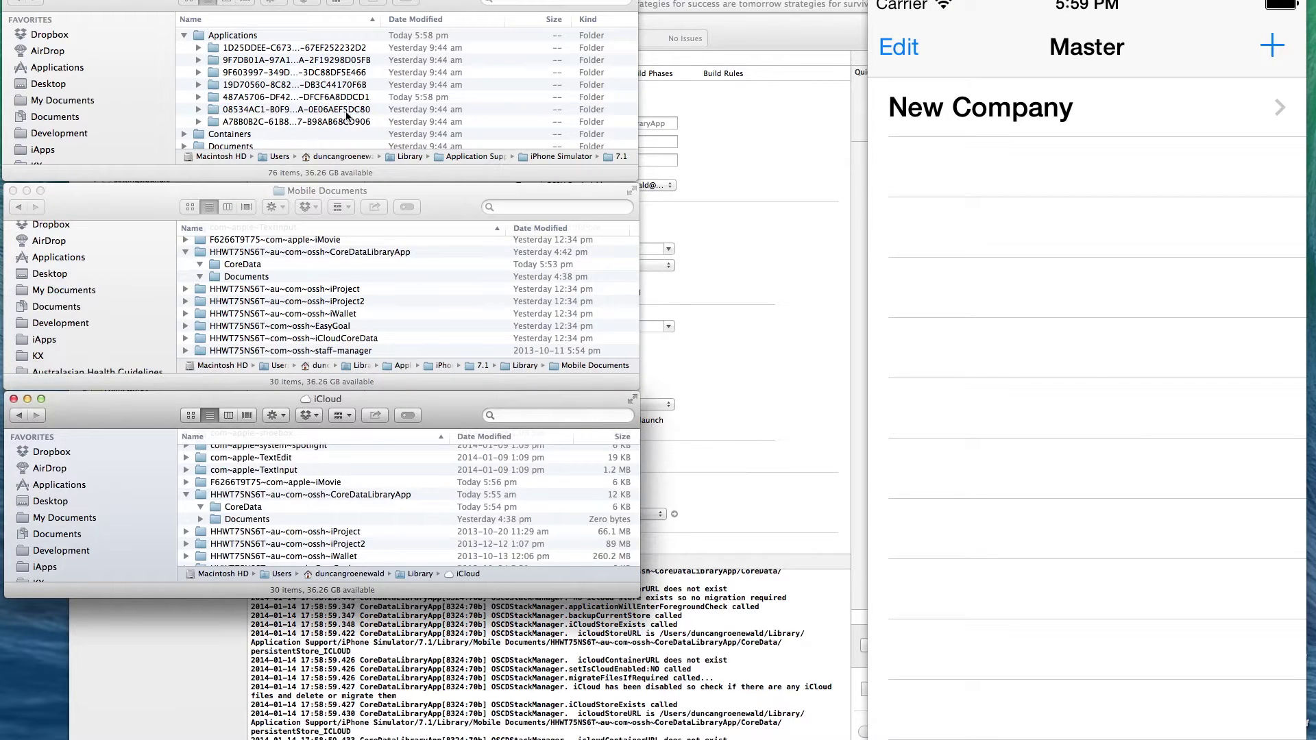
# Step: Expand the app's local storage and Documents folders to reveal the 74 KB persistentStore
pyautogui.scroll(-1, 219, 75)
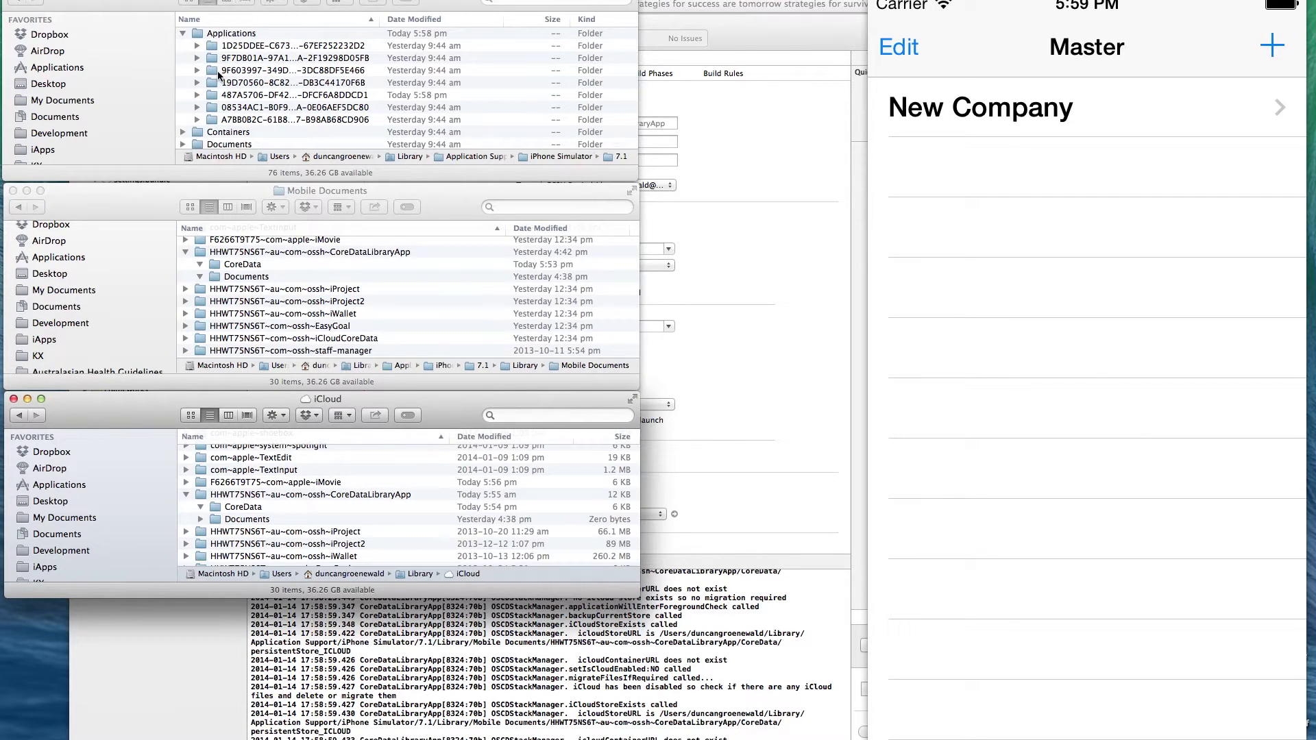
pyautogui.click(197, 95)
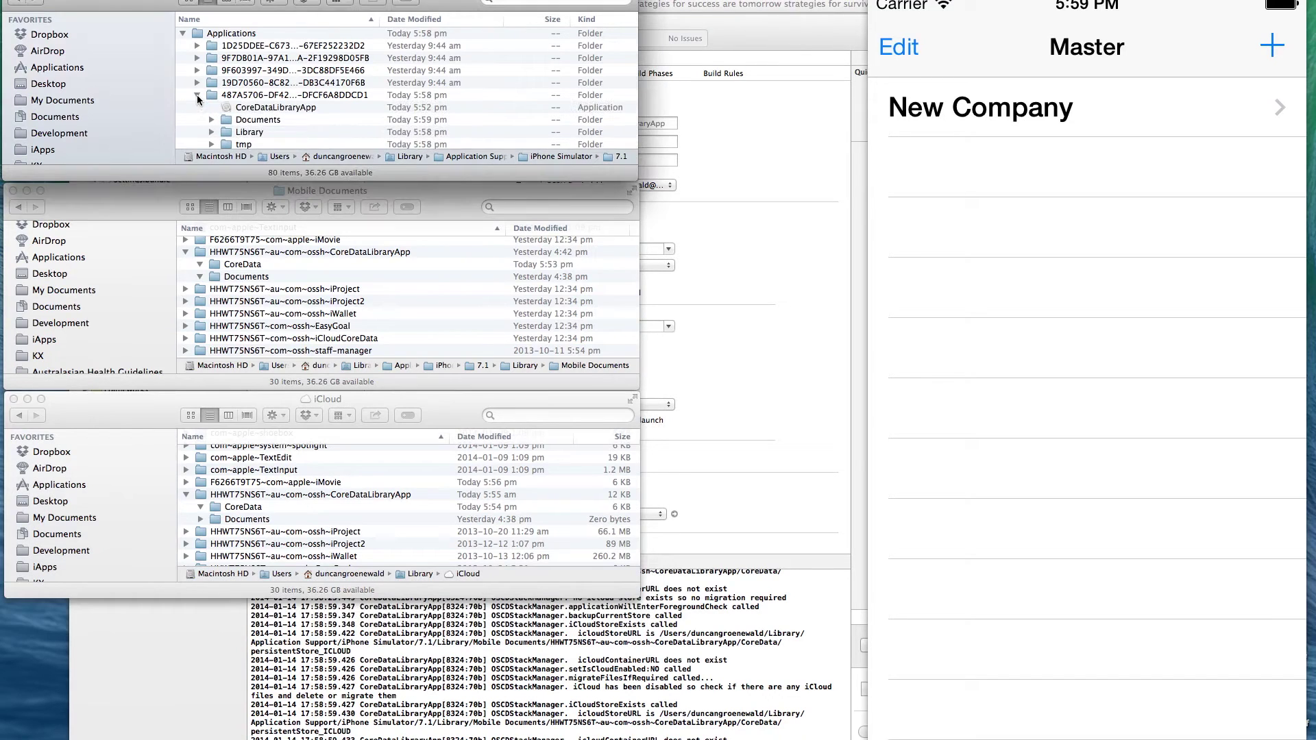
pyautogui.scroll(-2, 197, 96)
pyautogui.click(211, 71)
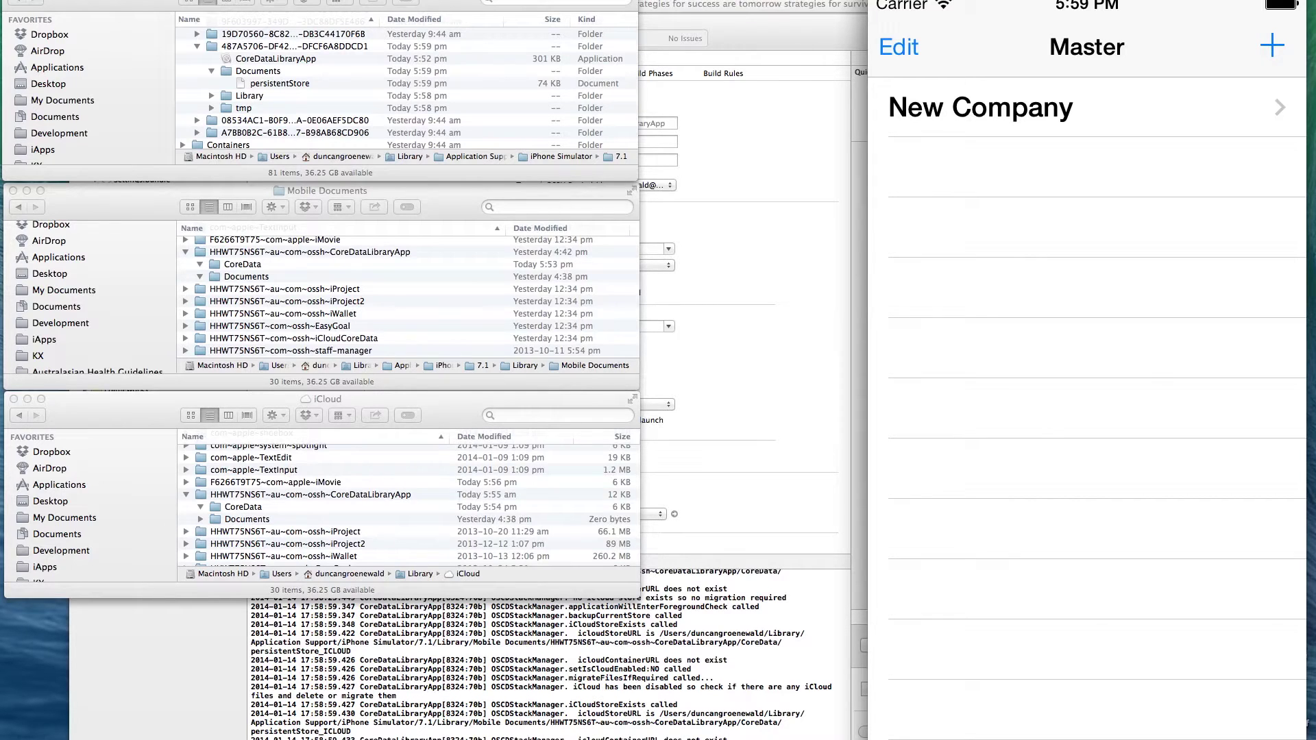
# Step: Turn on Make a Backup for CoreDataLibraryApp and relaunch the app
pyautogui.press('super+shift+h')
pyautogui.click(952, 60)
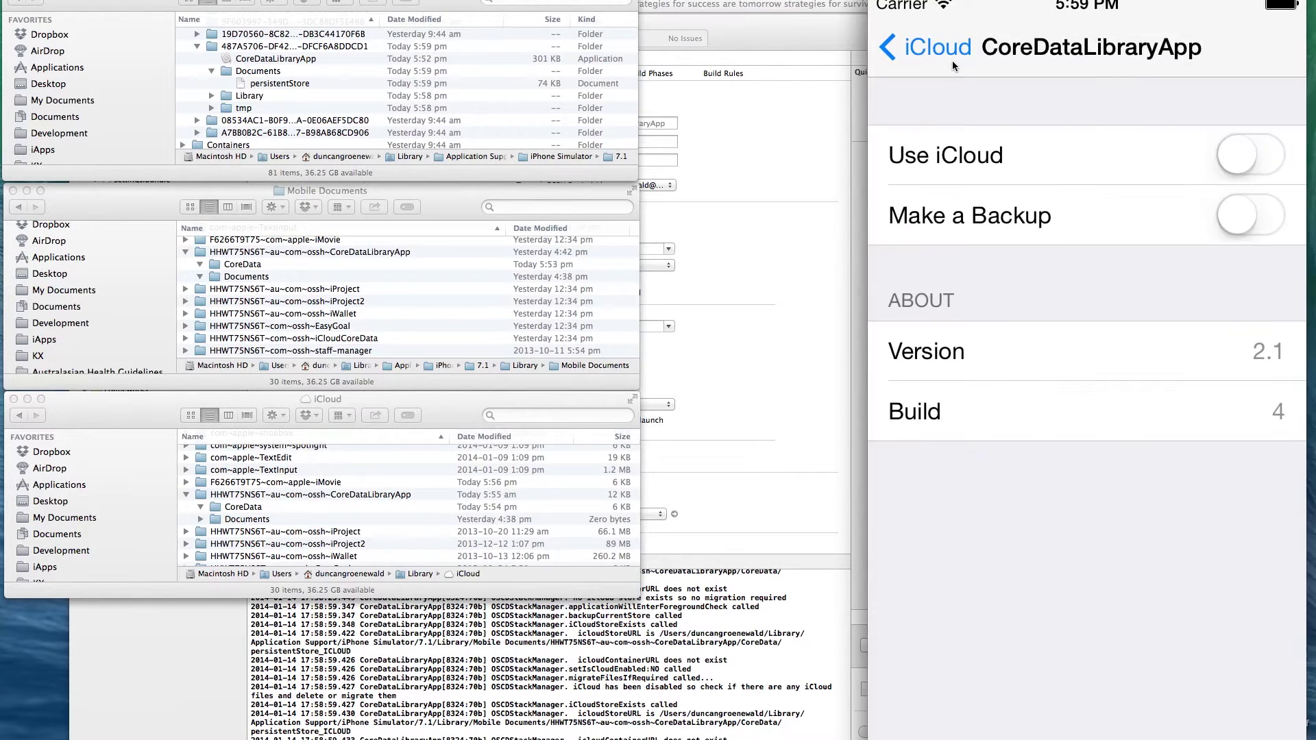
pyautogui.click(1268, 224)
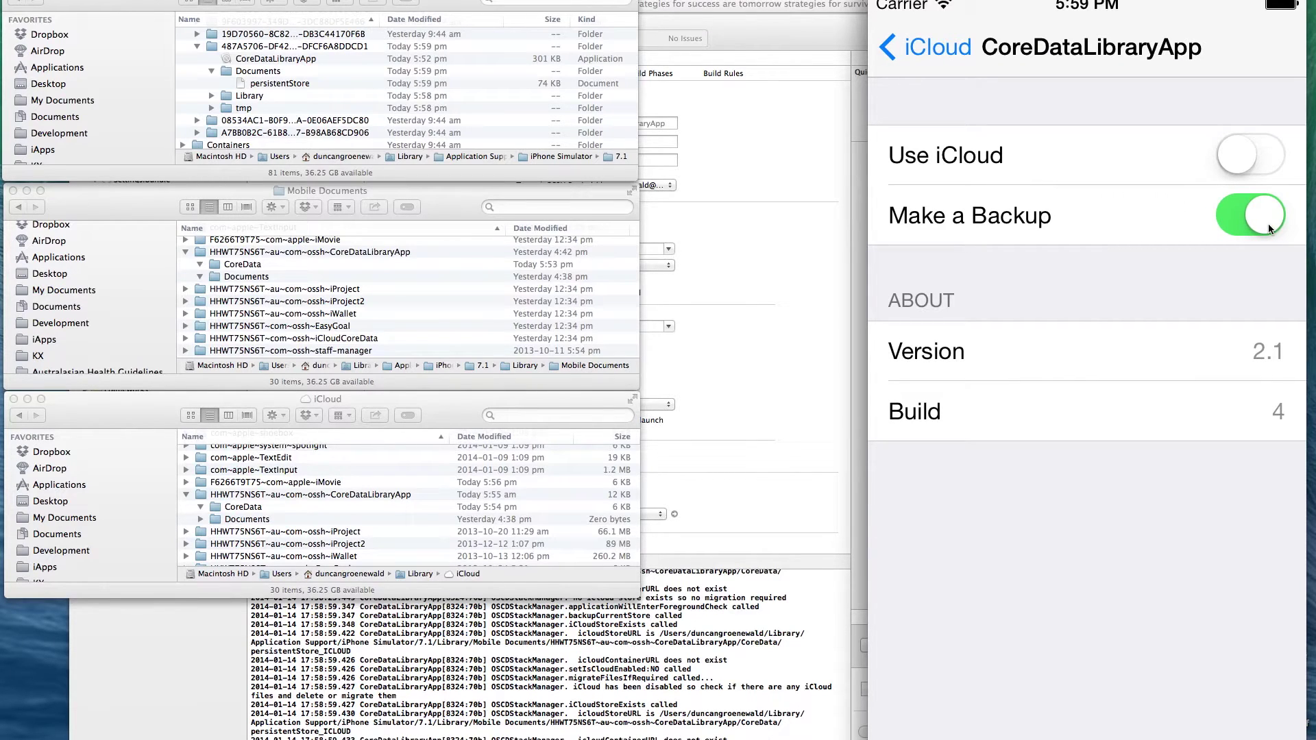
pyautogui.press('super+shift+h')
pyautogui.click(1017, 67)
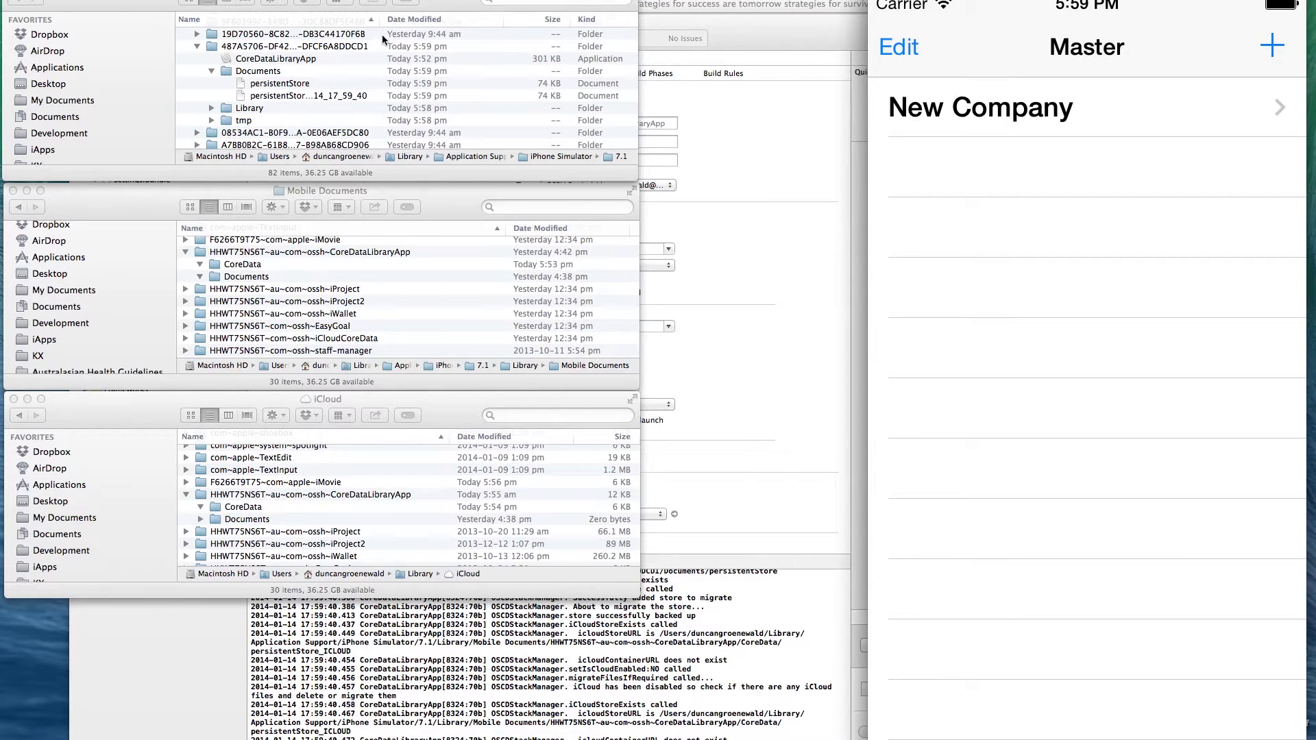
# Step: Widen Finder's Name column to show persistentStore_Backup_2014_01_14_17_59_40
pyautogui.click(421, 5)
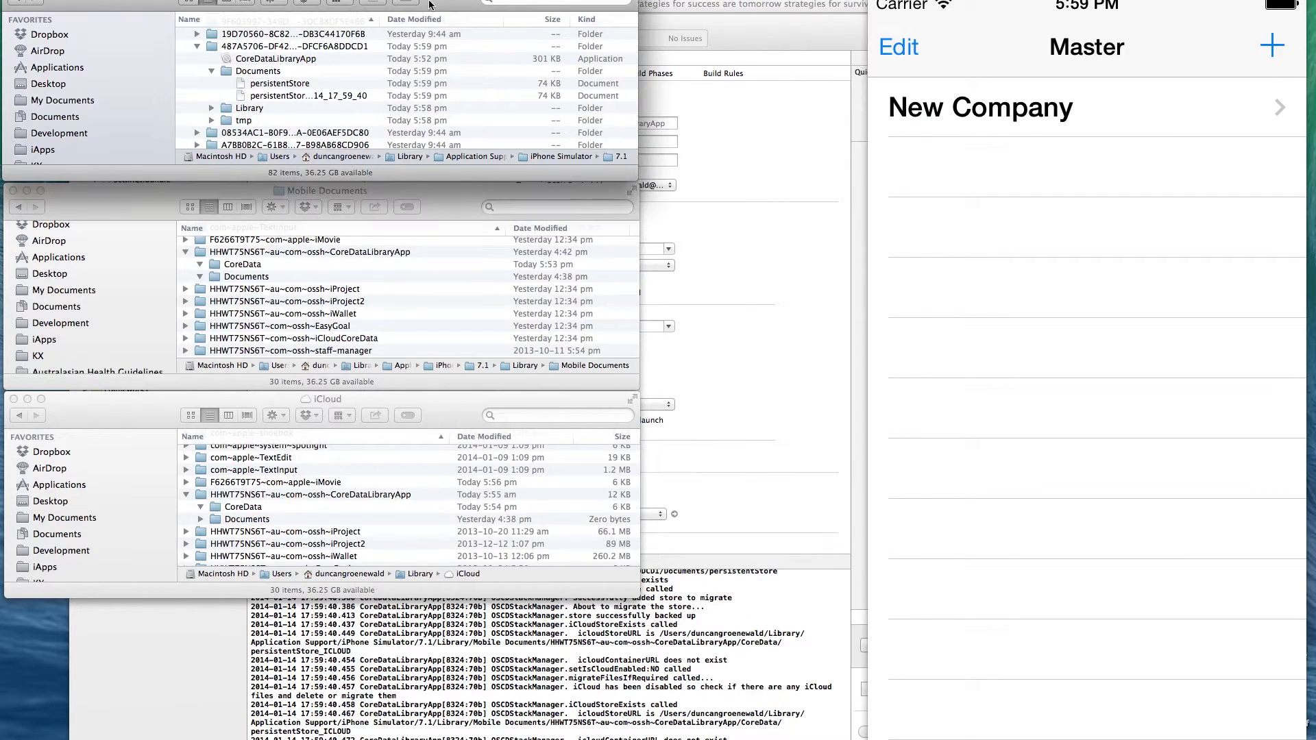
pyautogui.moveTo(381, 19); pyautogui.dragTo(486, 20)
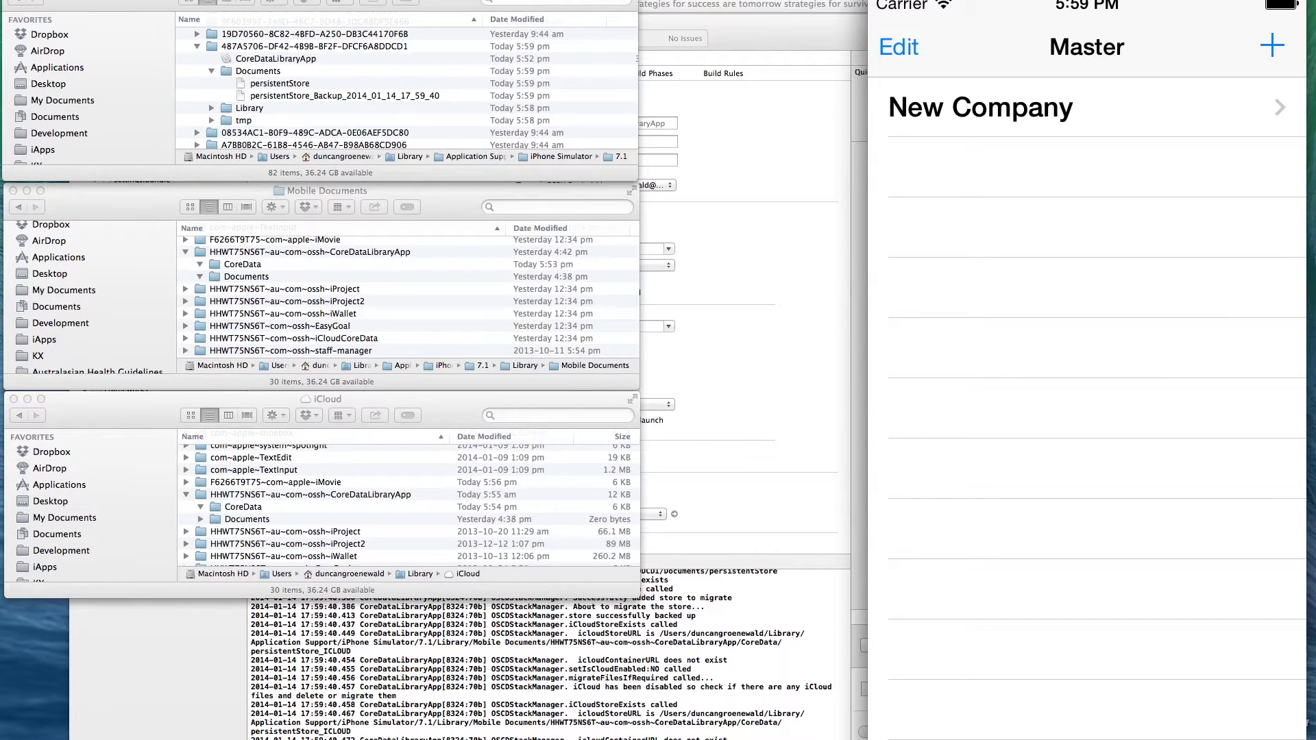
pyautogui.press('shift+super+h')
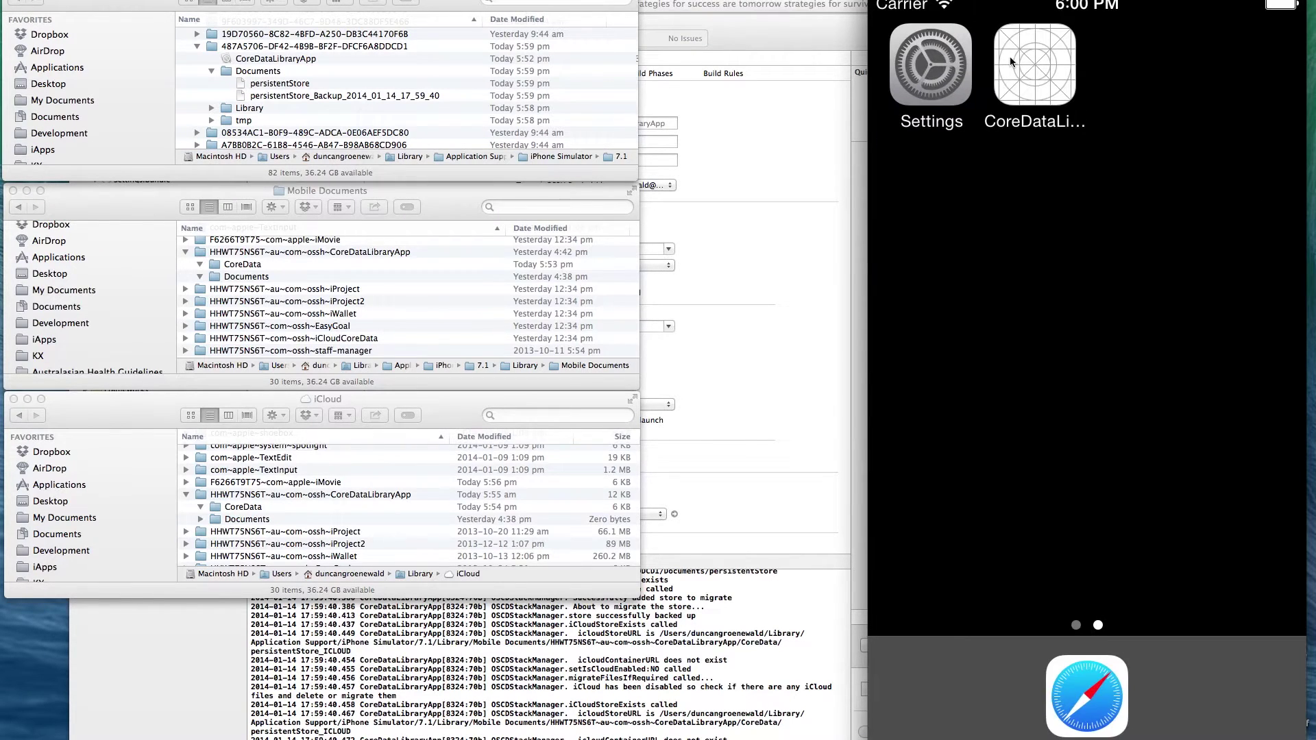
# Step: Turn on Use iCloud, relaunch CoreDataLibraryApp and add a New Company(c) record
pyautogui.click(970, 64)
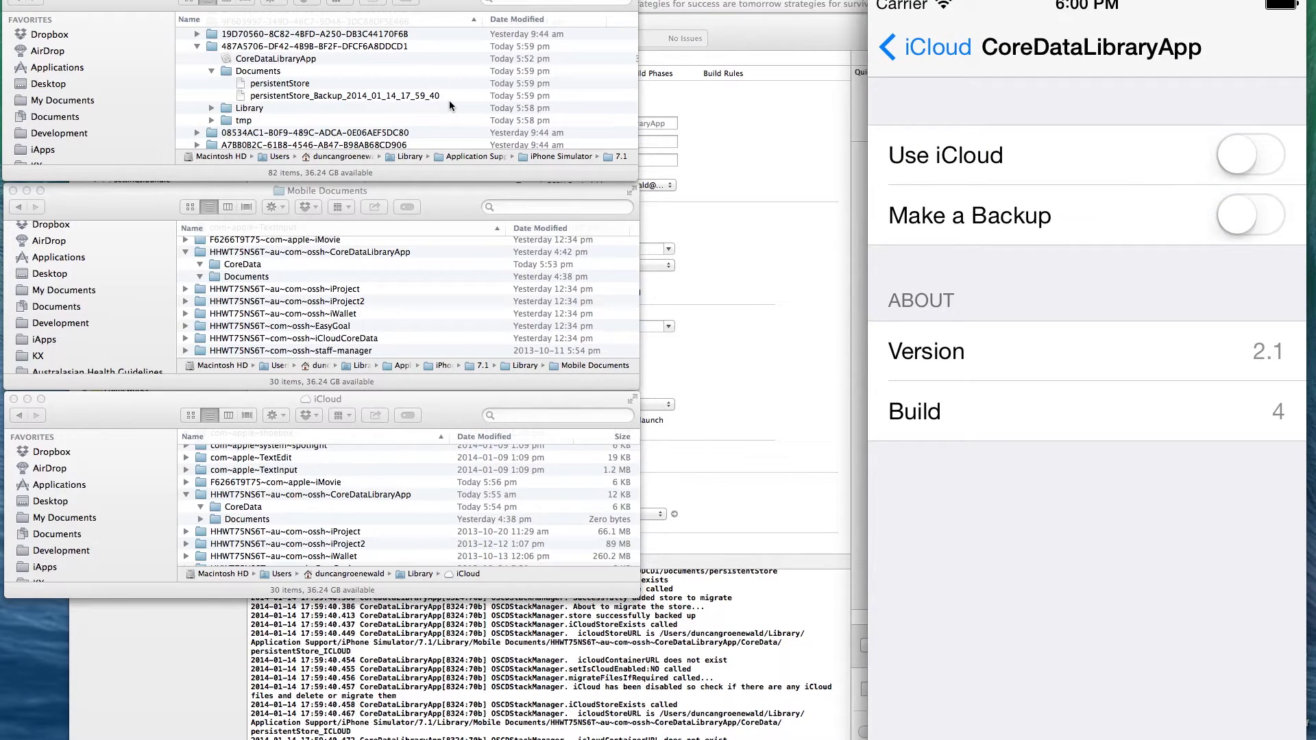
pyautogui.click(1264, 159)
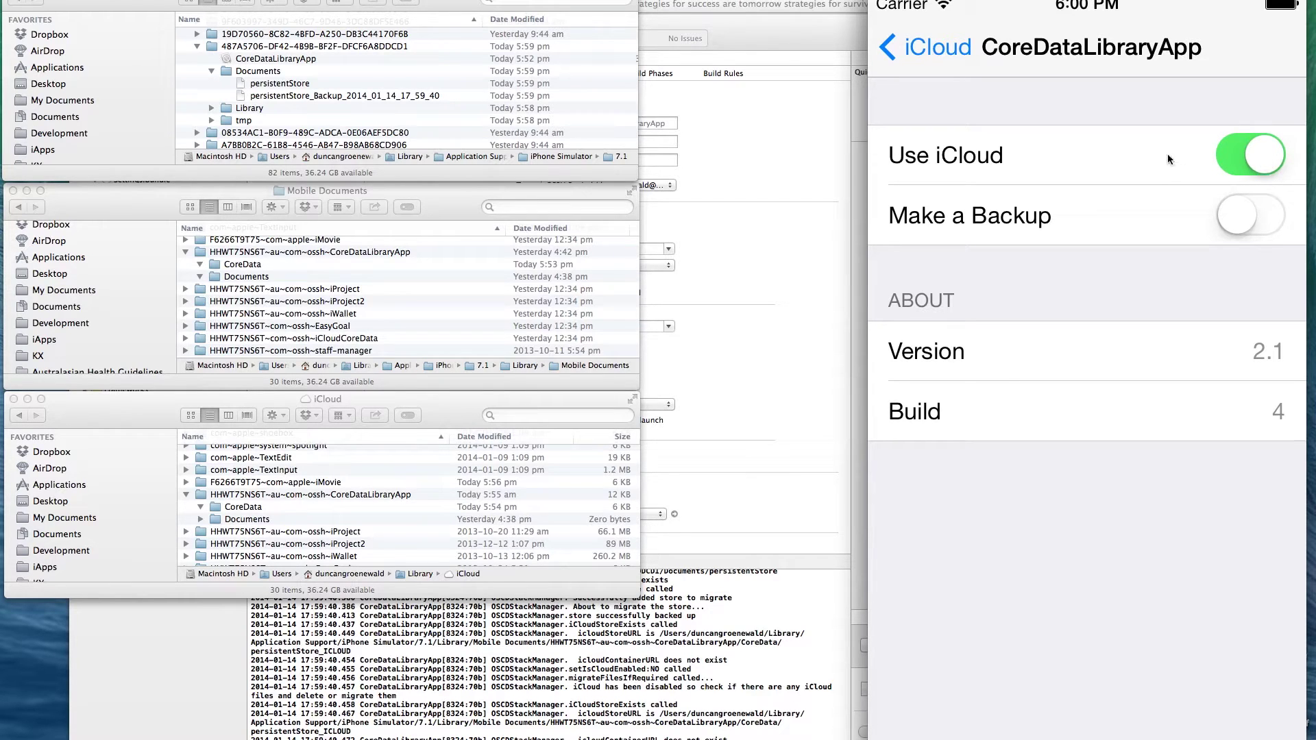
pyautogui.press('super+shift+h')
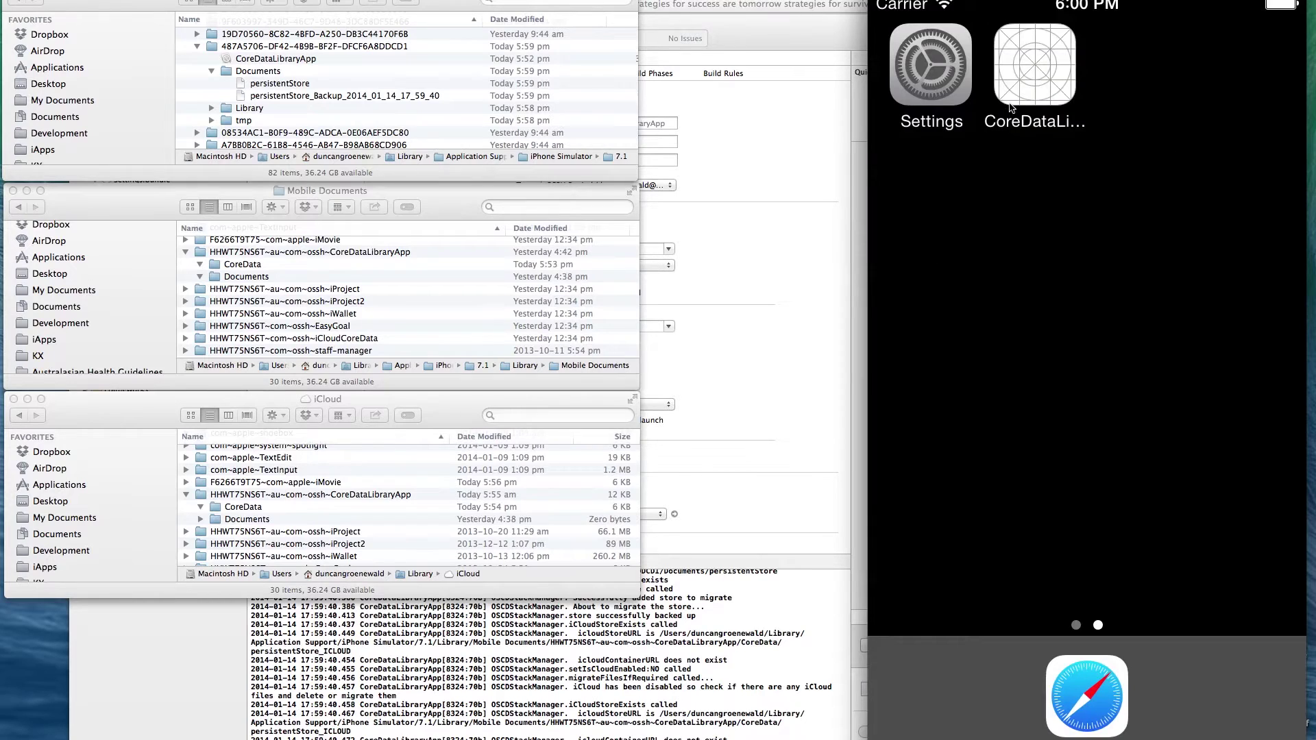
pyautogui.click(1038, 87)
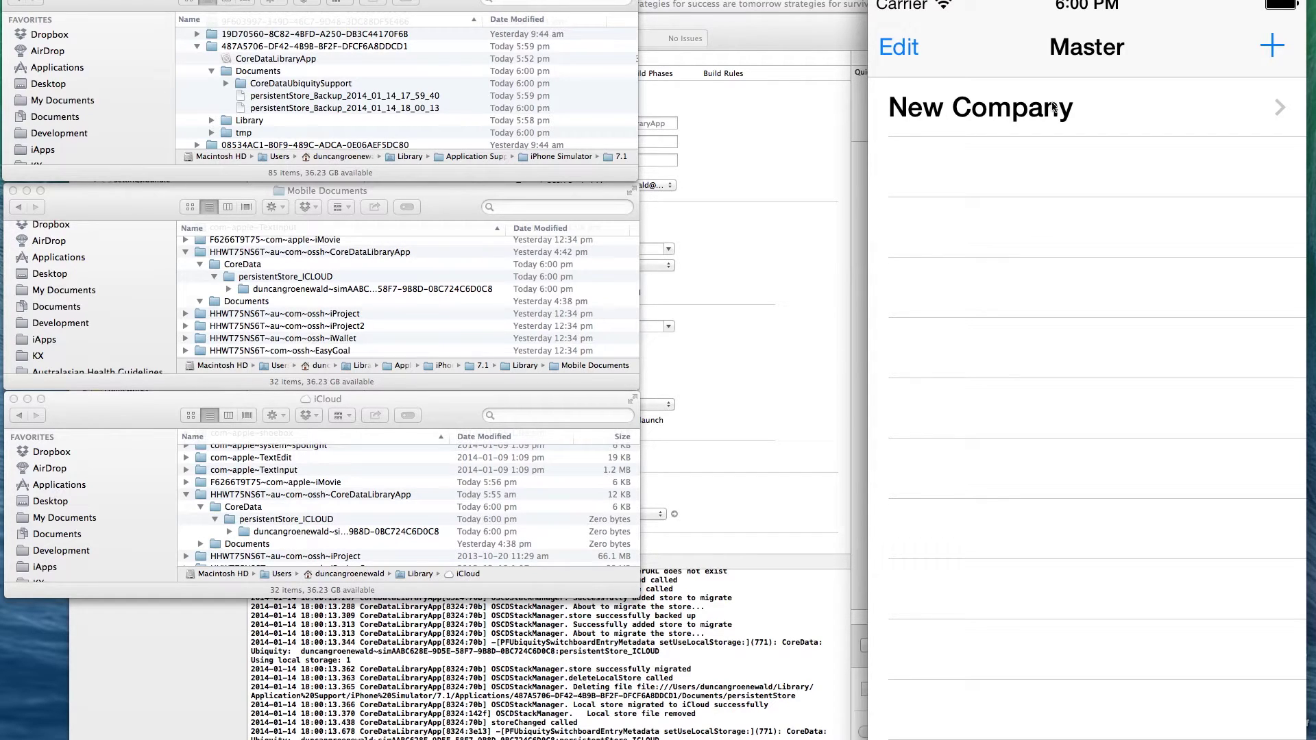
pyautogui.click(1273, 48)
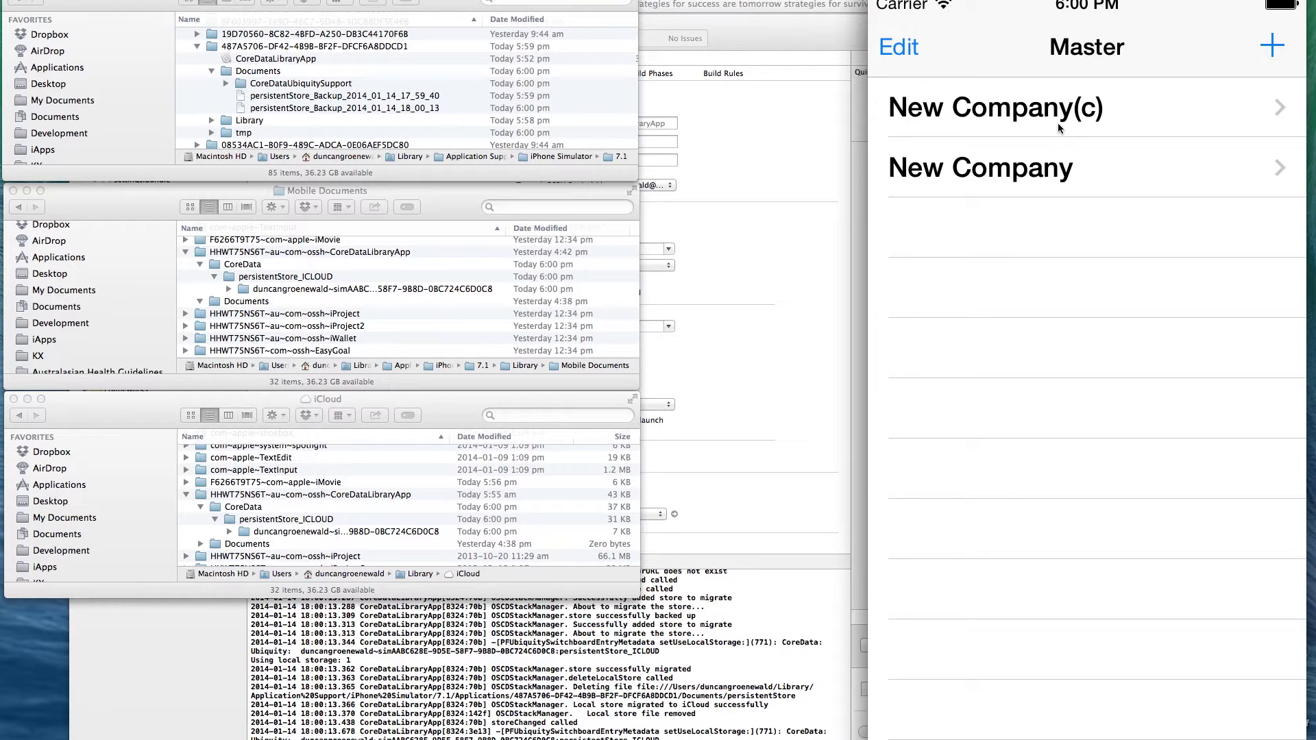
pyautogui.press('super+shift+h')
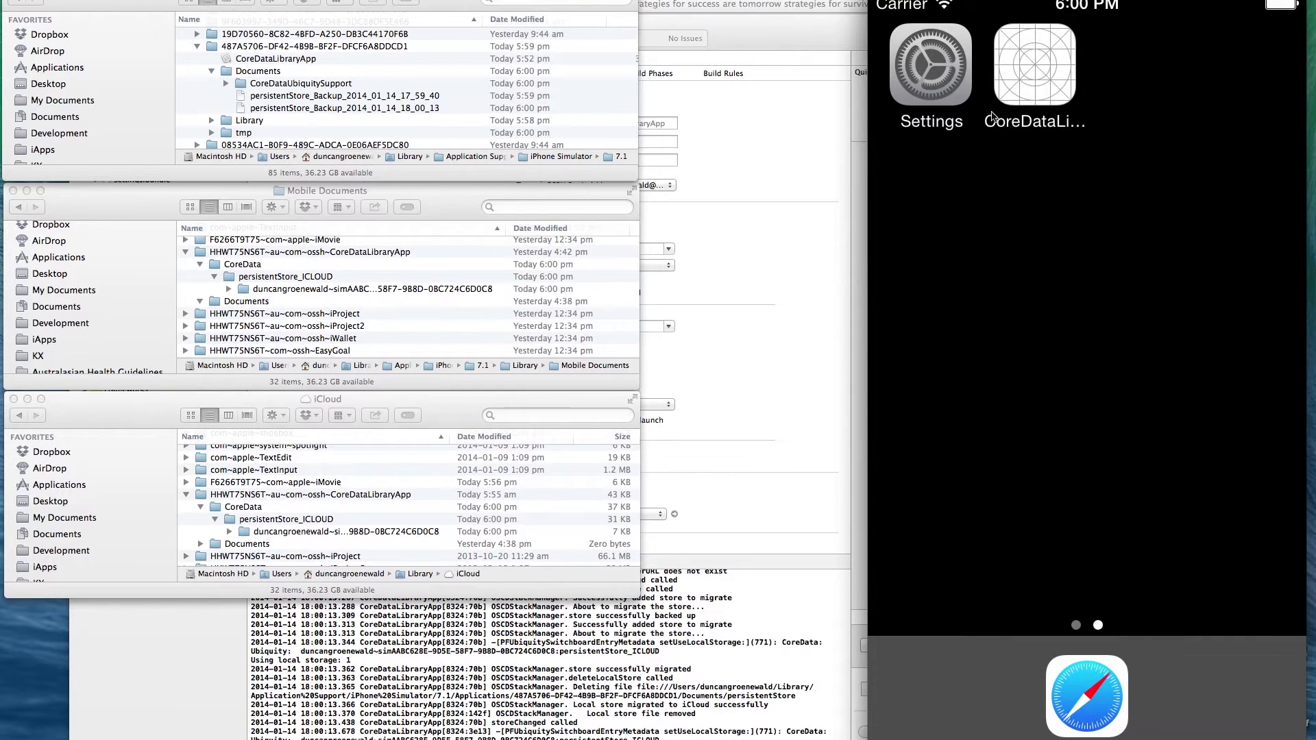
# Step: Relaunch CoreDataLibraryApp and add a second New Company(c), making three companies
pyautogui.click(946, 81)
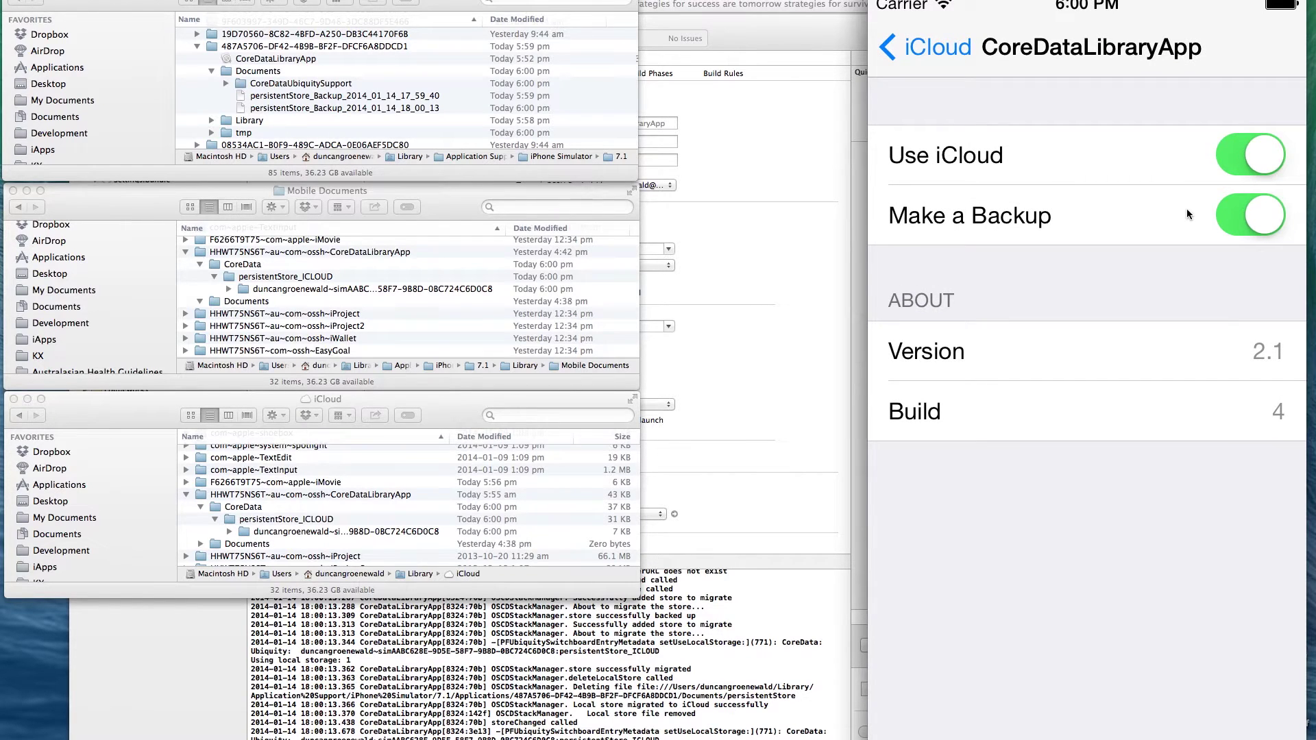
pyautogui.press('super+shift+h')
pyautogui.click(1051, 88)
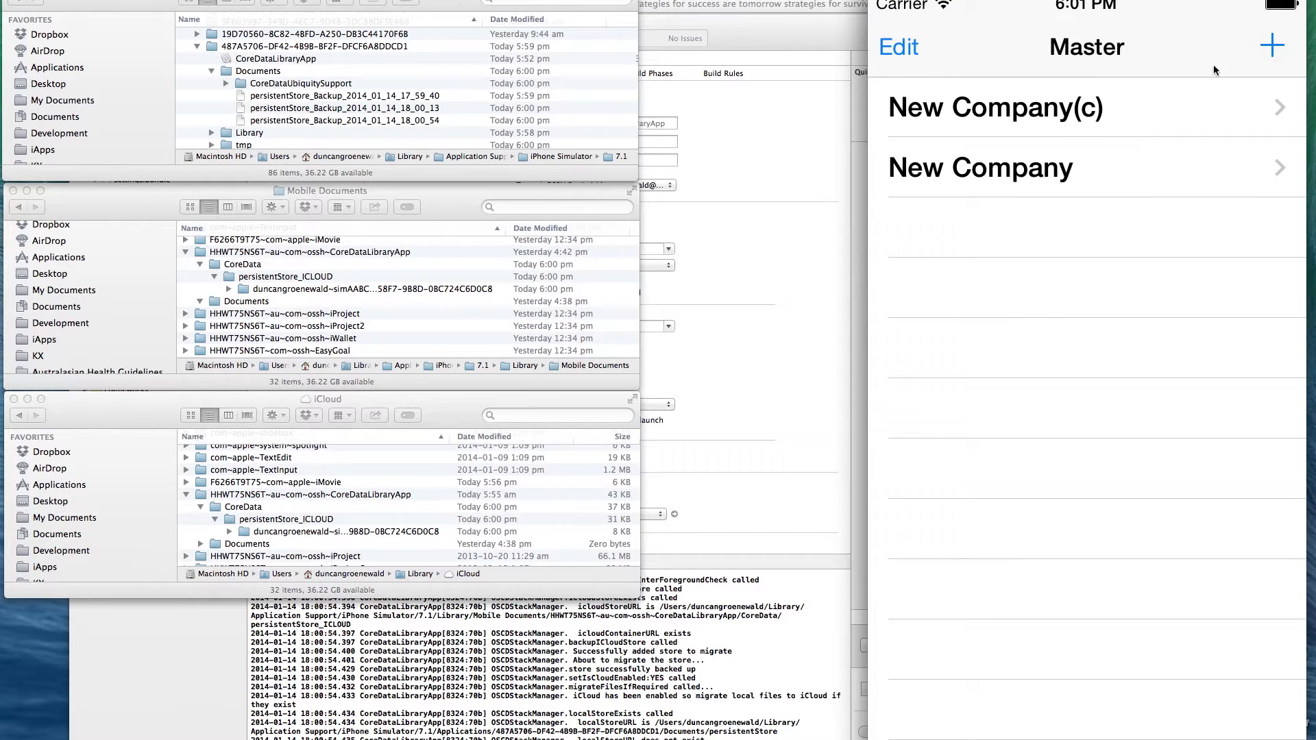
pyautogui.click(1277, 50)
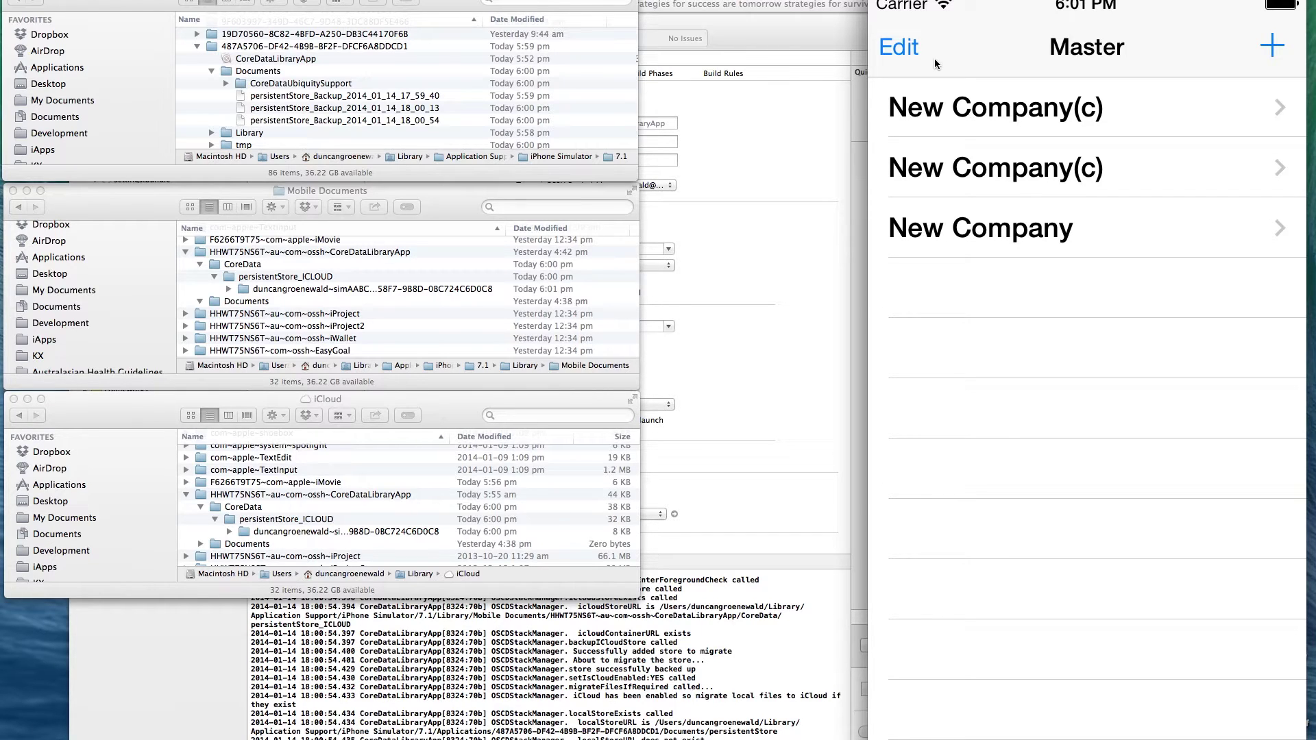
# Step: Switch Use iCloud off, relaunch the app, and choose Keep on My iPhone
pyautogui.press('super+shift+h')
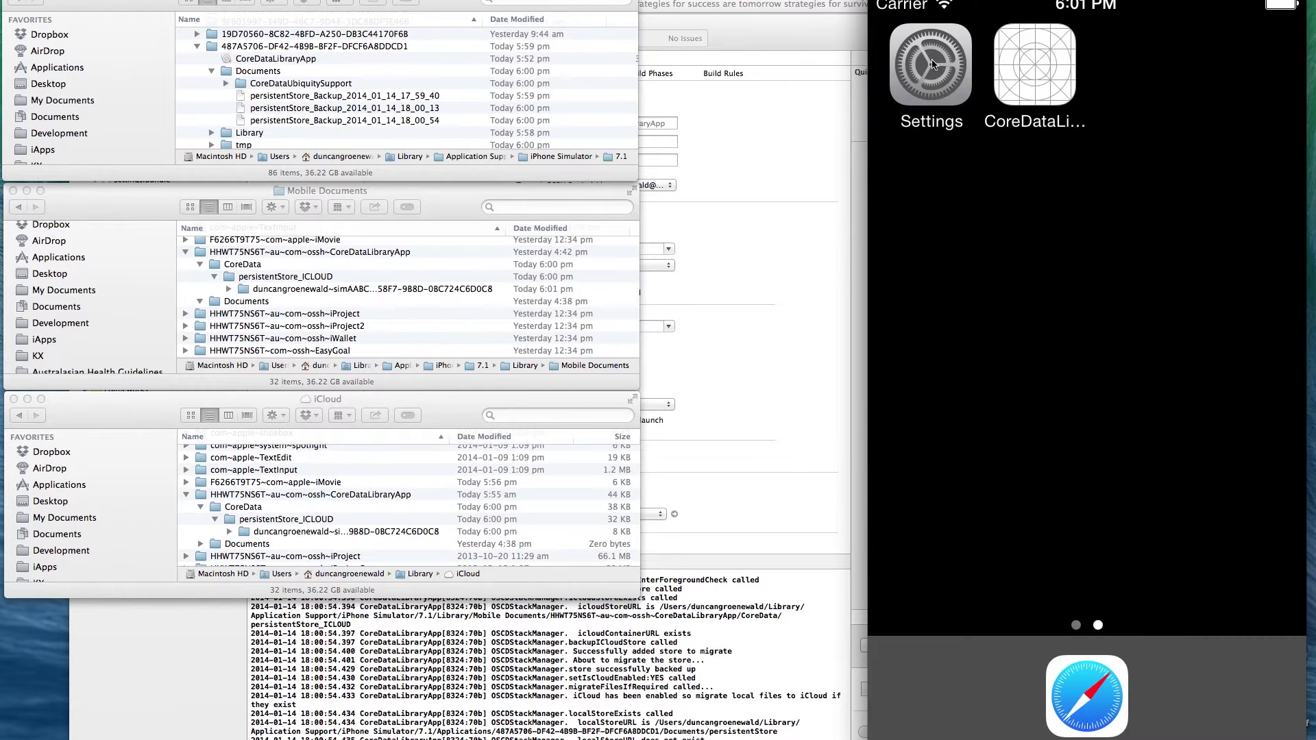
pyautogui.click(931, 63)
pyautogui.click(1221, 163)
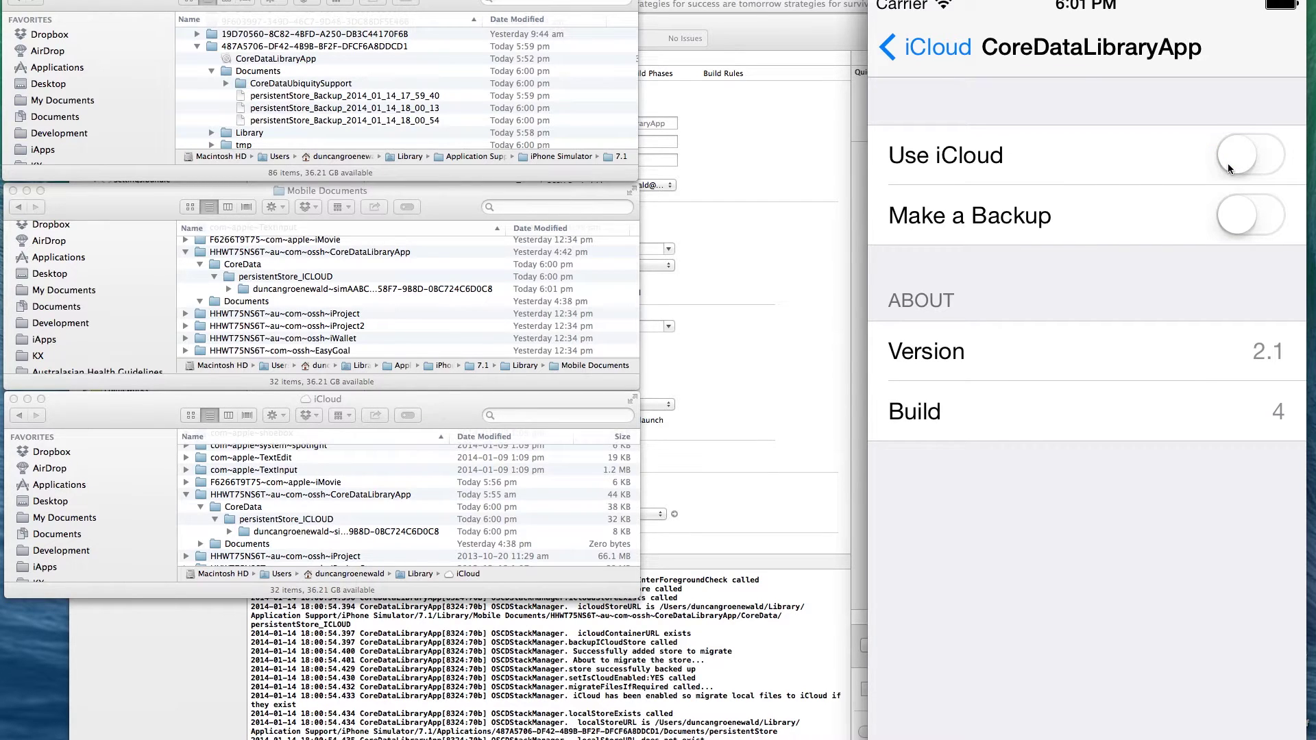
pyautogui.press('super+shift+h')
pyautogui.click(1059, 91)
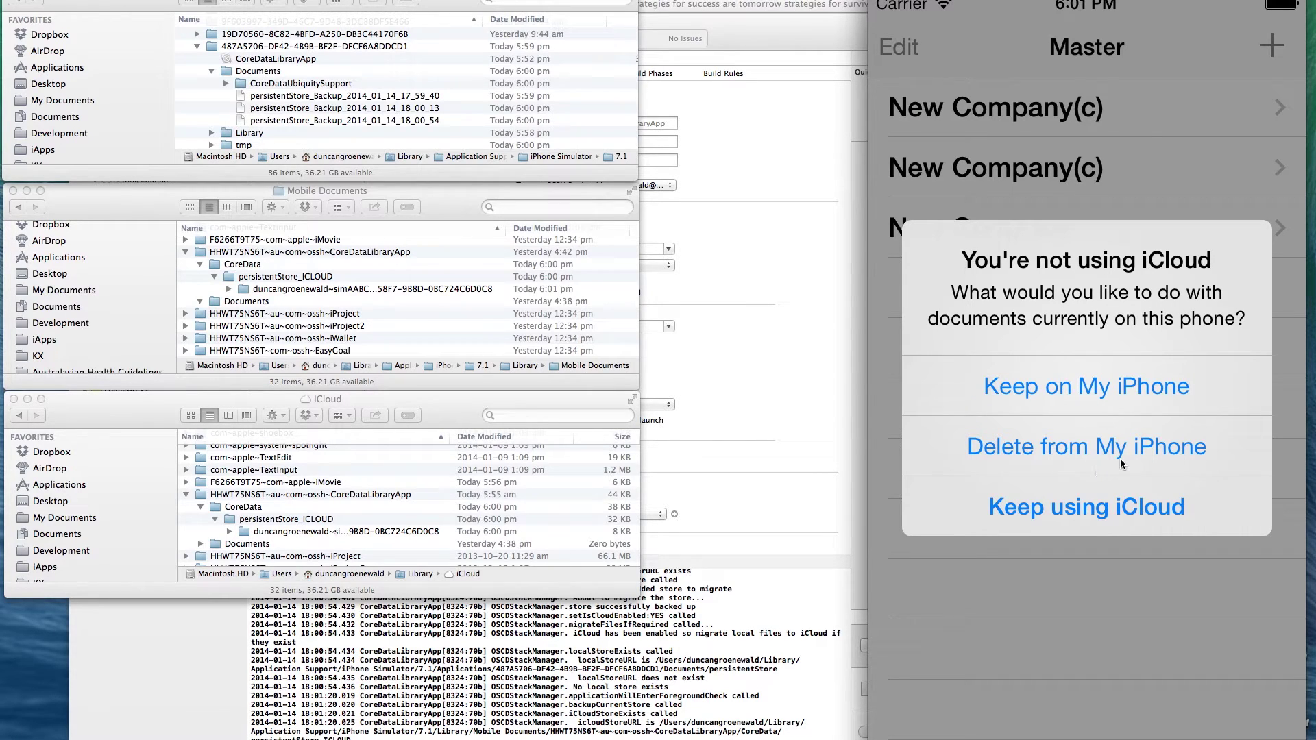
pyautogui.click(1080, 388)
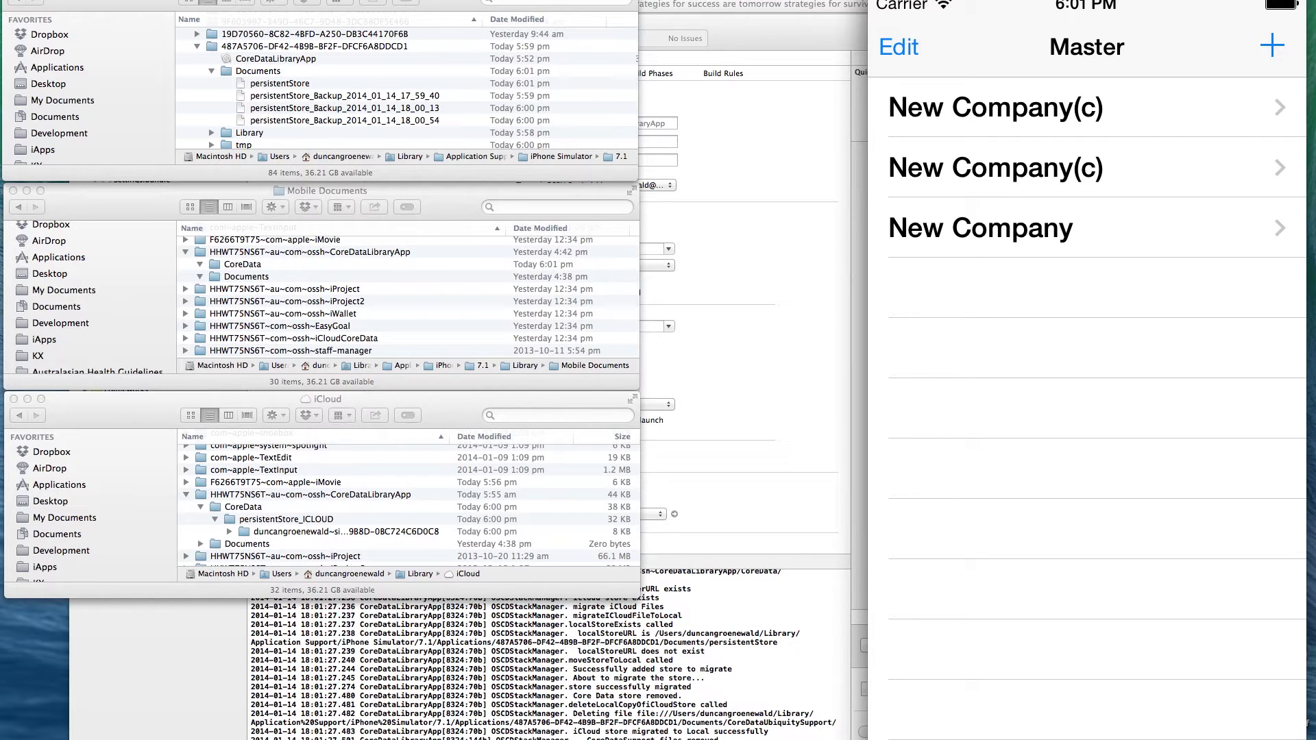
# Step: Choose Trigger iCloud Sync from the simulator's Debug menu
pyautogui.click(250, 0)
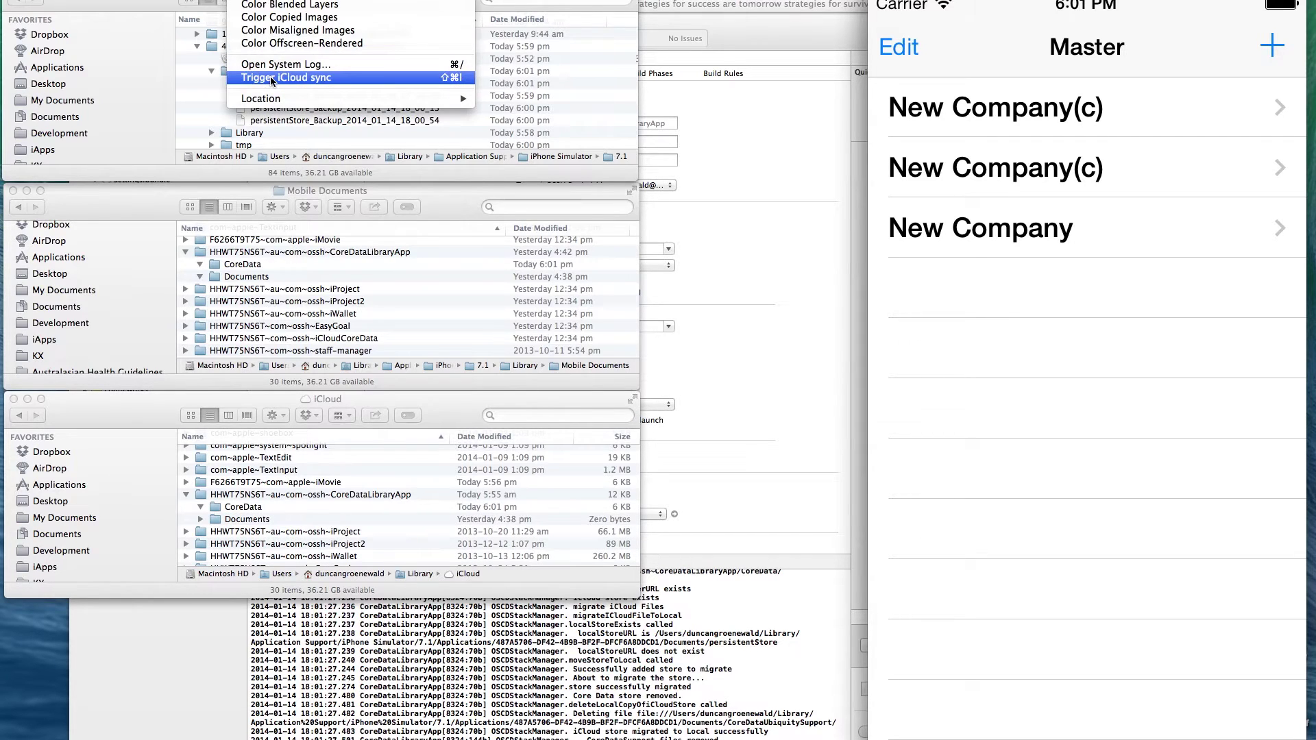
pyautogui.click(272, 81)
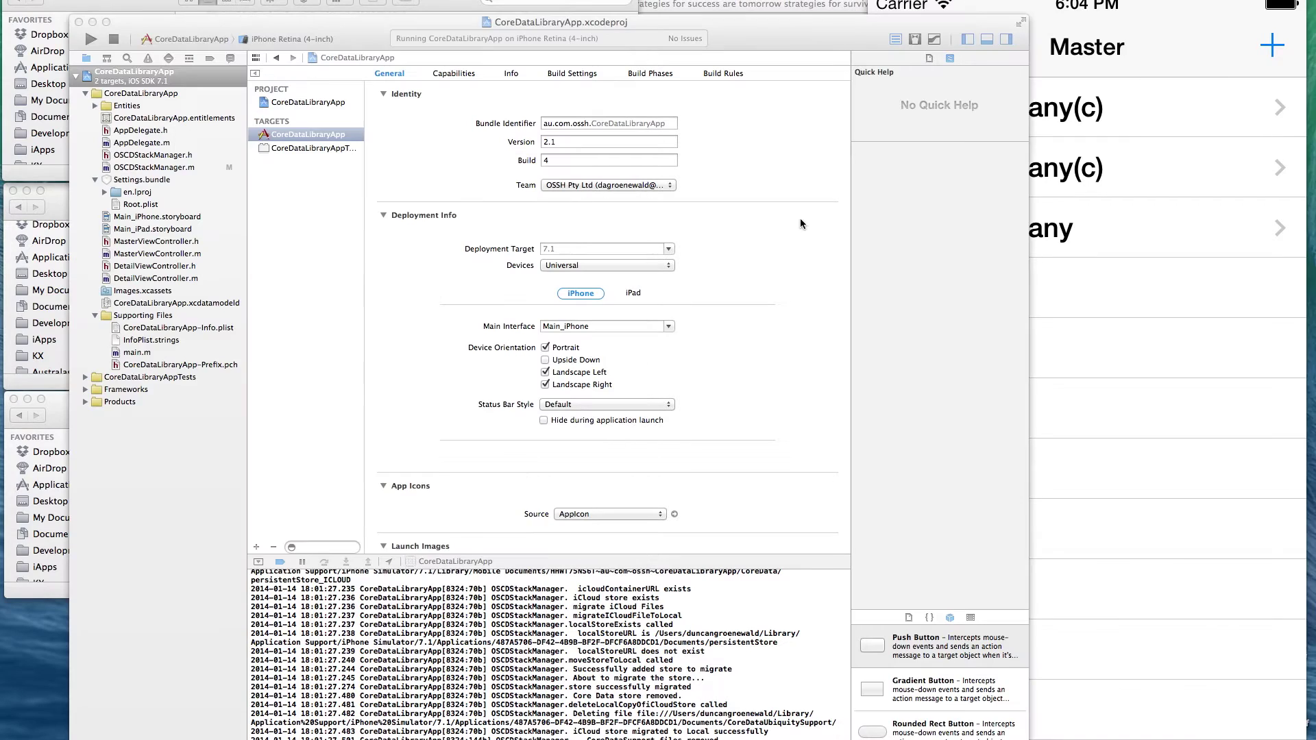
# Step: Select the connected iPad as Xcode's run destination and run CoreDataLibraryApp
pyautogui.click(146, 40)
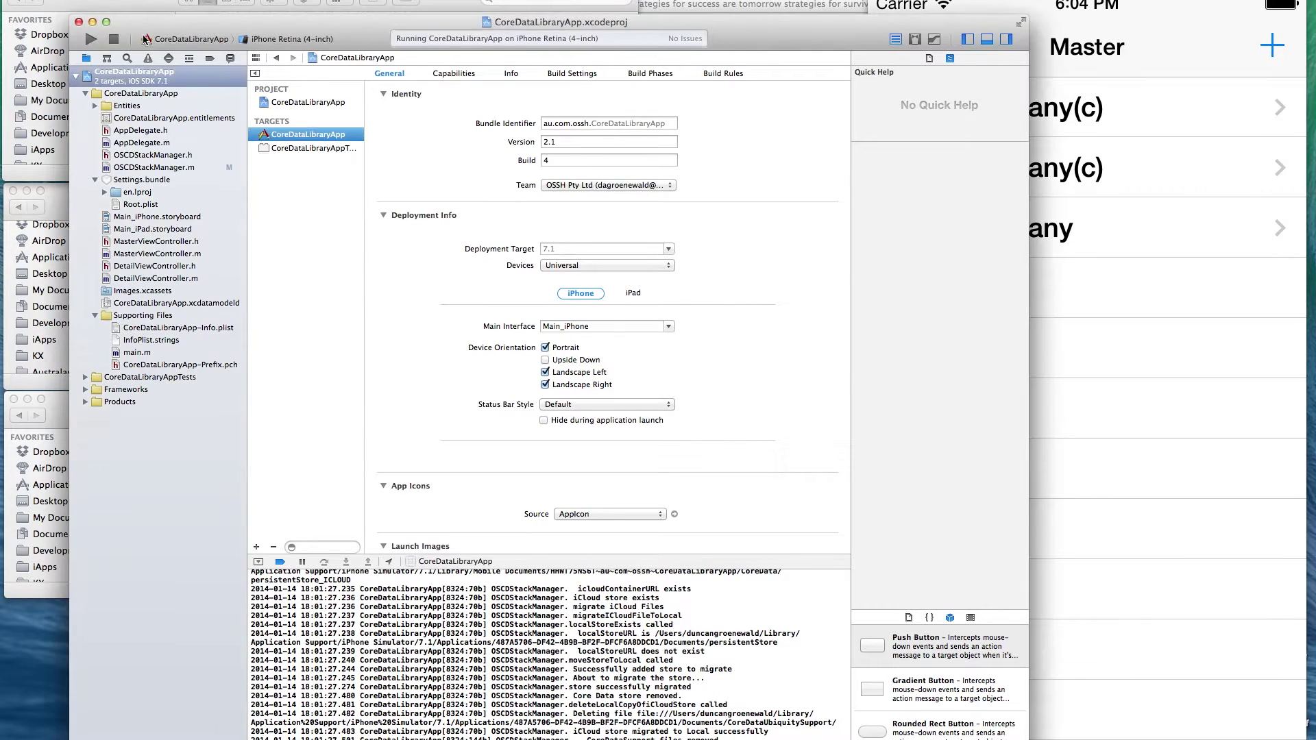
pyautogui.click(253, 41)
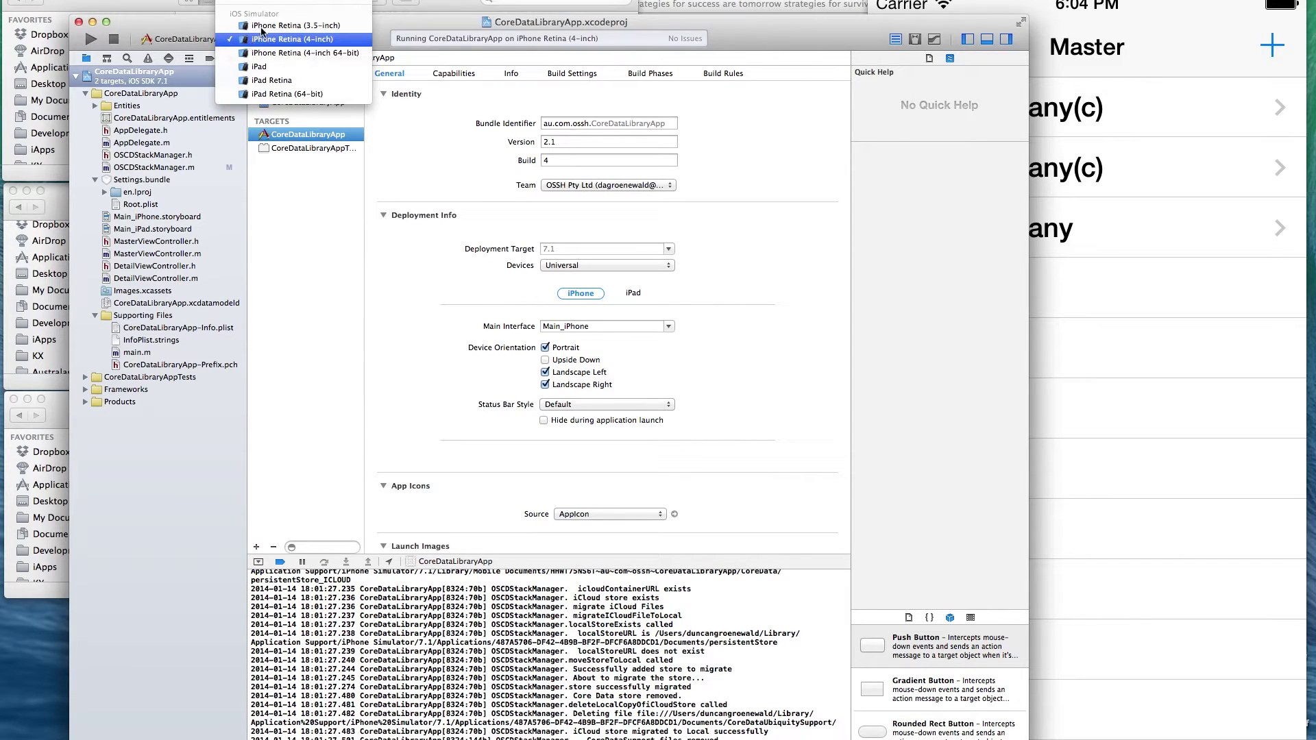
pyautogui.click(274, 5)
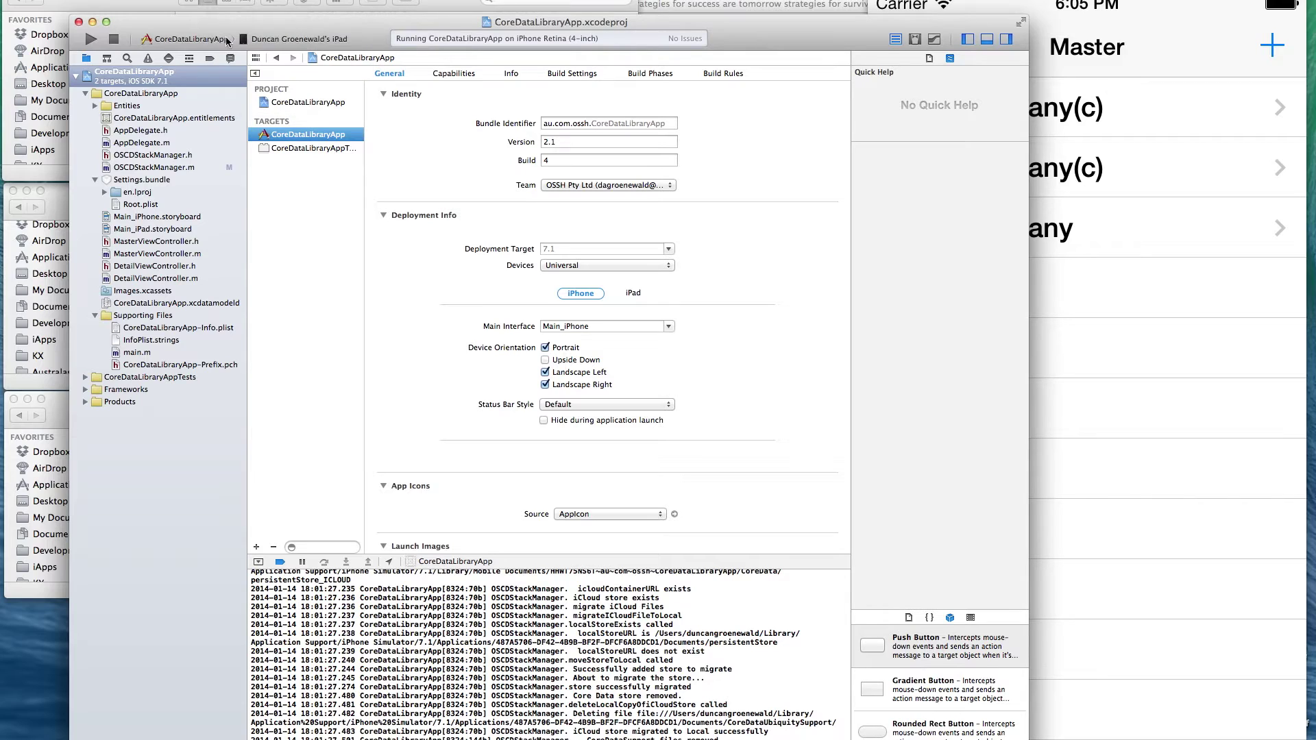
pyautogui.click(90, 41)
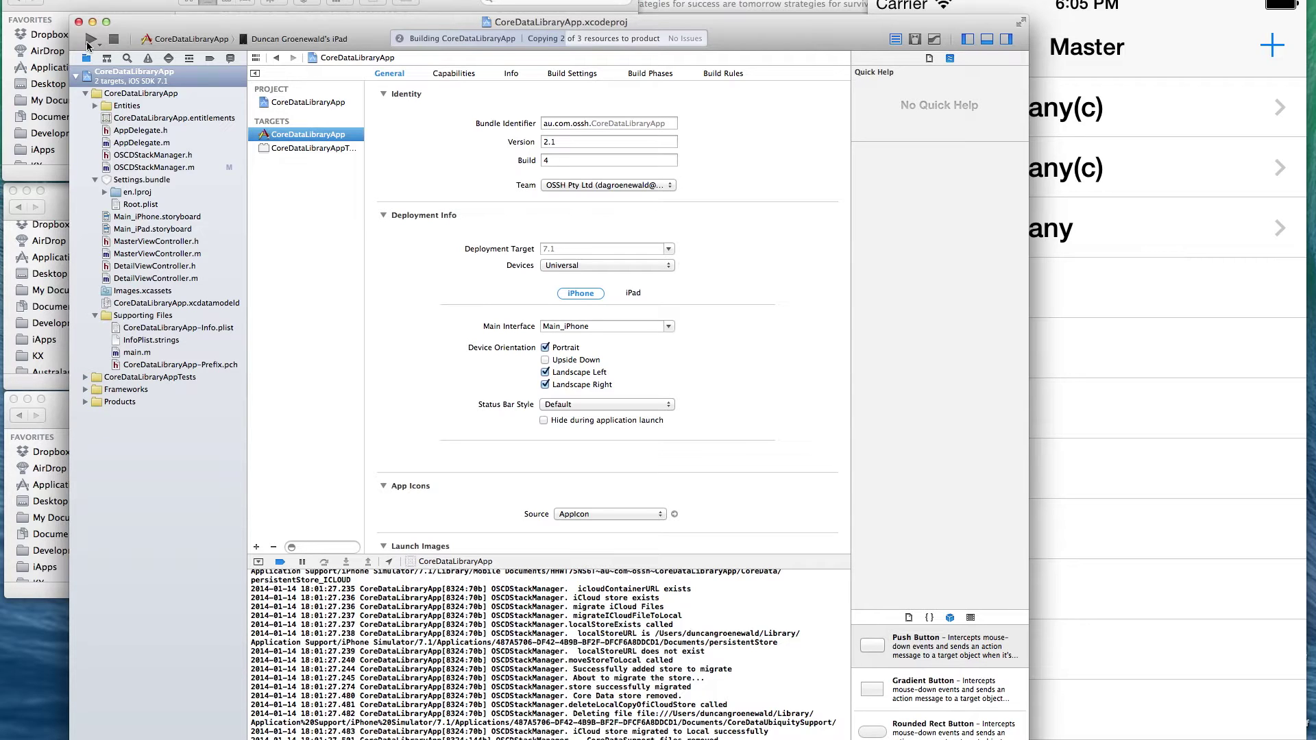
# Step: Bring the Documents, Mobile Documents and iCloud Finder windows back in front of Xcode
pyautogui.click(78, 4)
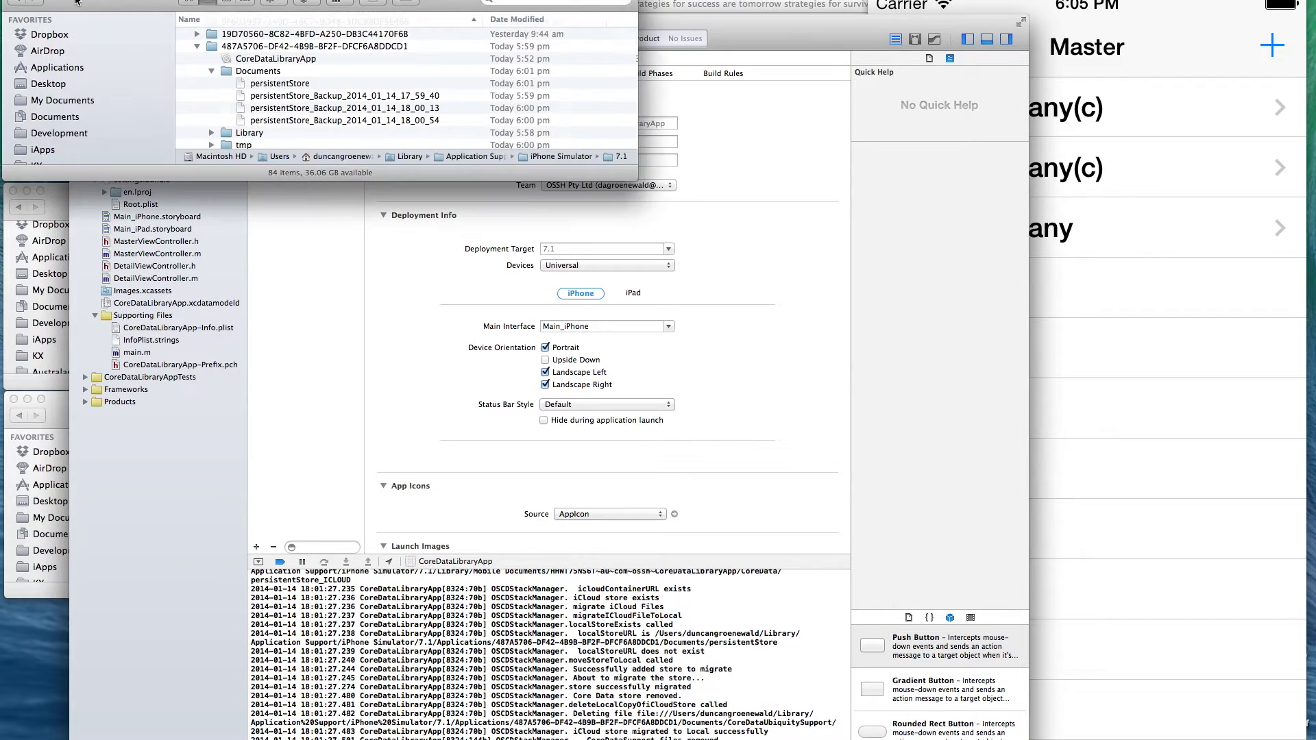
pyautogui.click(61, 199)
pyautogui.click(58, 409)
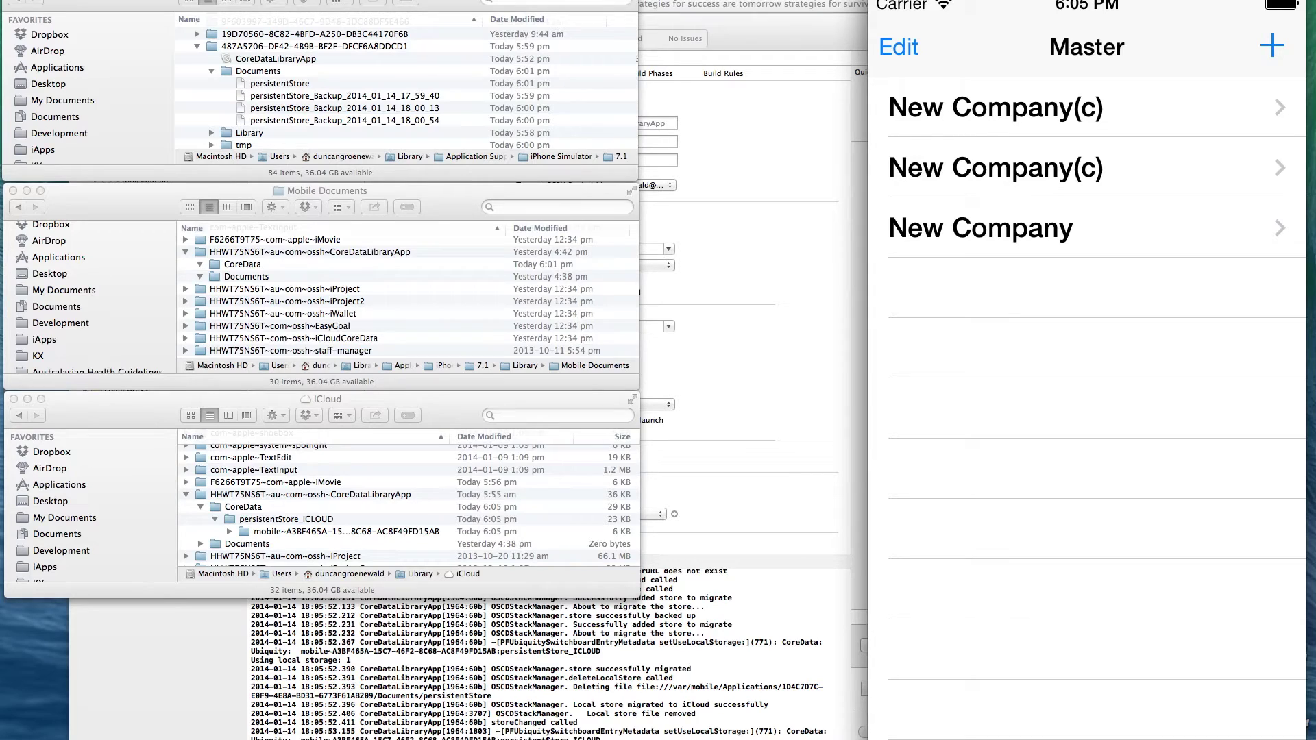
pyautogui.click(251, 0)
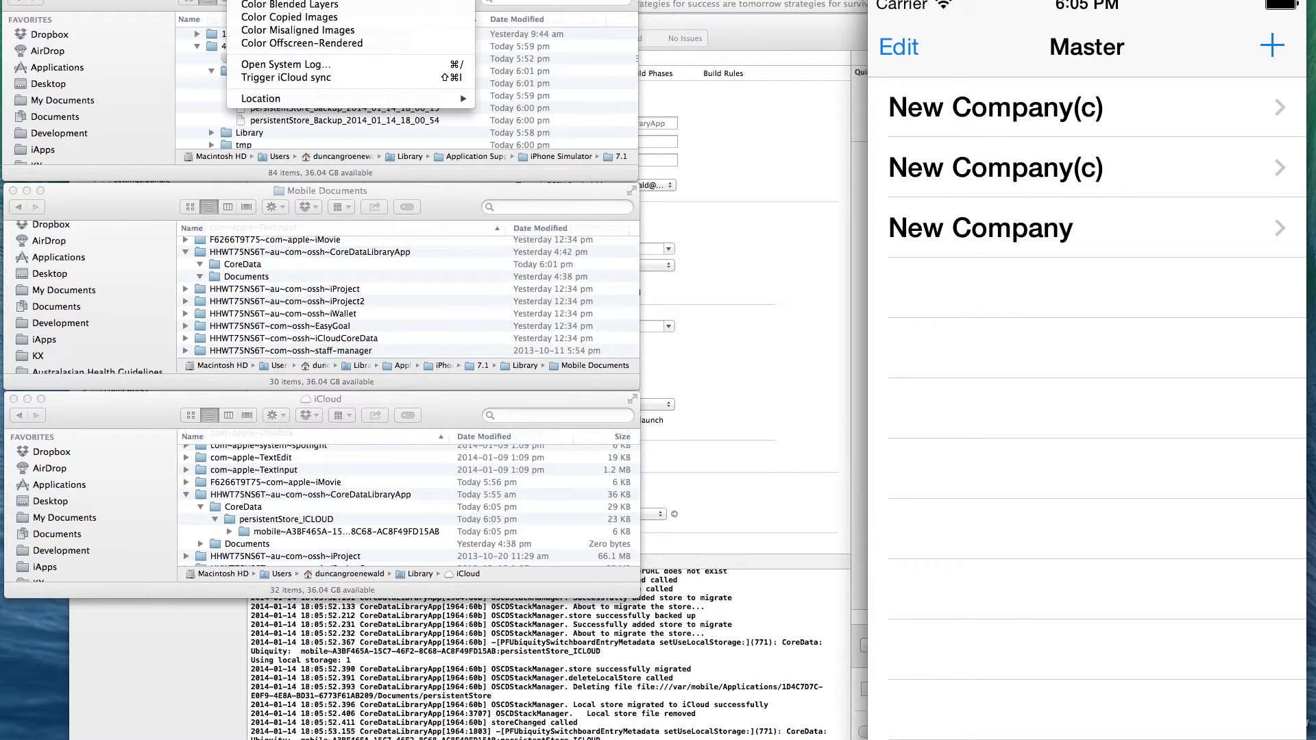
# Step: Trigger an iCloud sync from the Simulator's Debug menu to restore persistentStore_ICLOUD
pyautogui.click(270, 78)
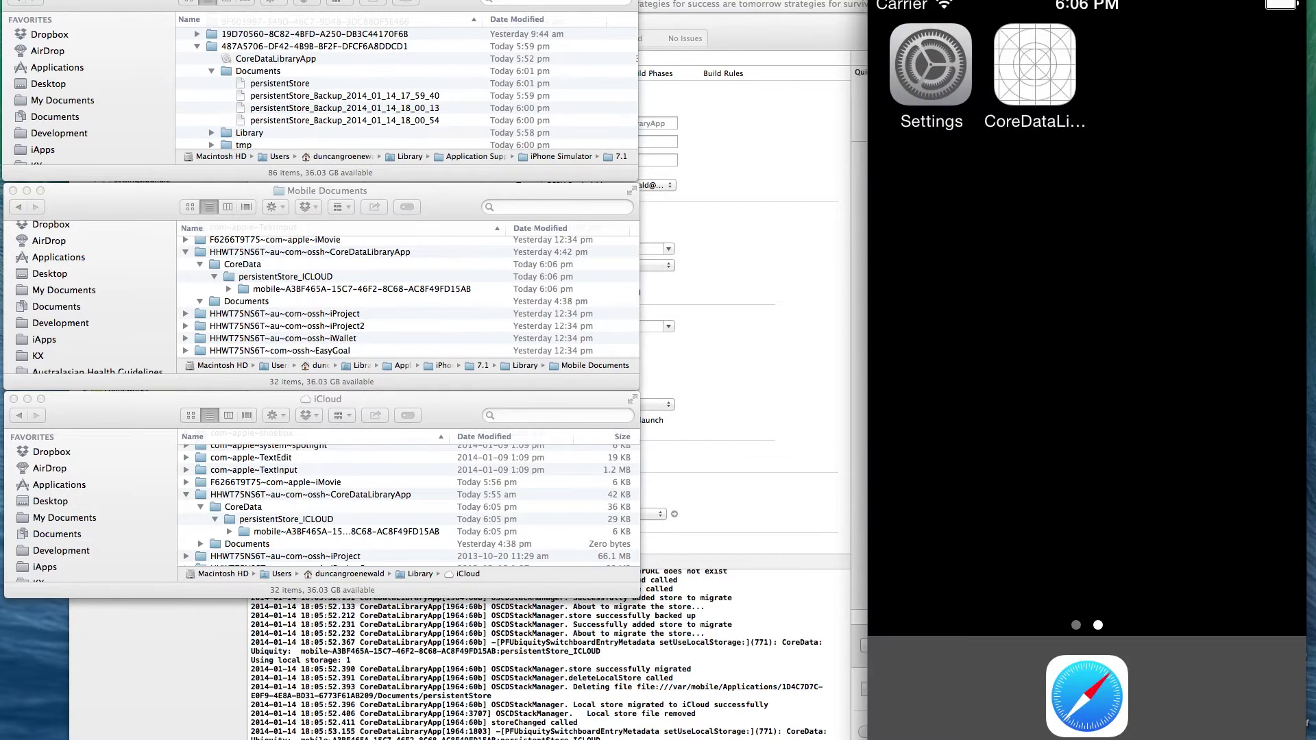
# Step: Relaunch CoreDataLibraryApp, choose Keep using iCloud, and answer Yes to merge with existing iCloud data
pyautogui.click(1018, 64)
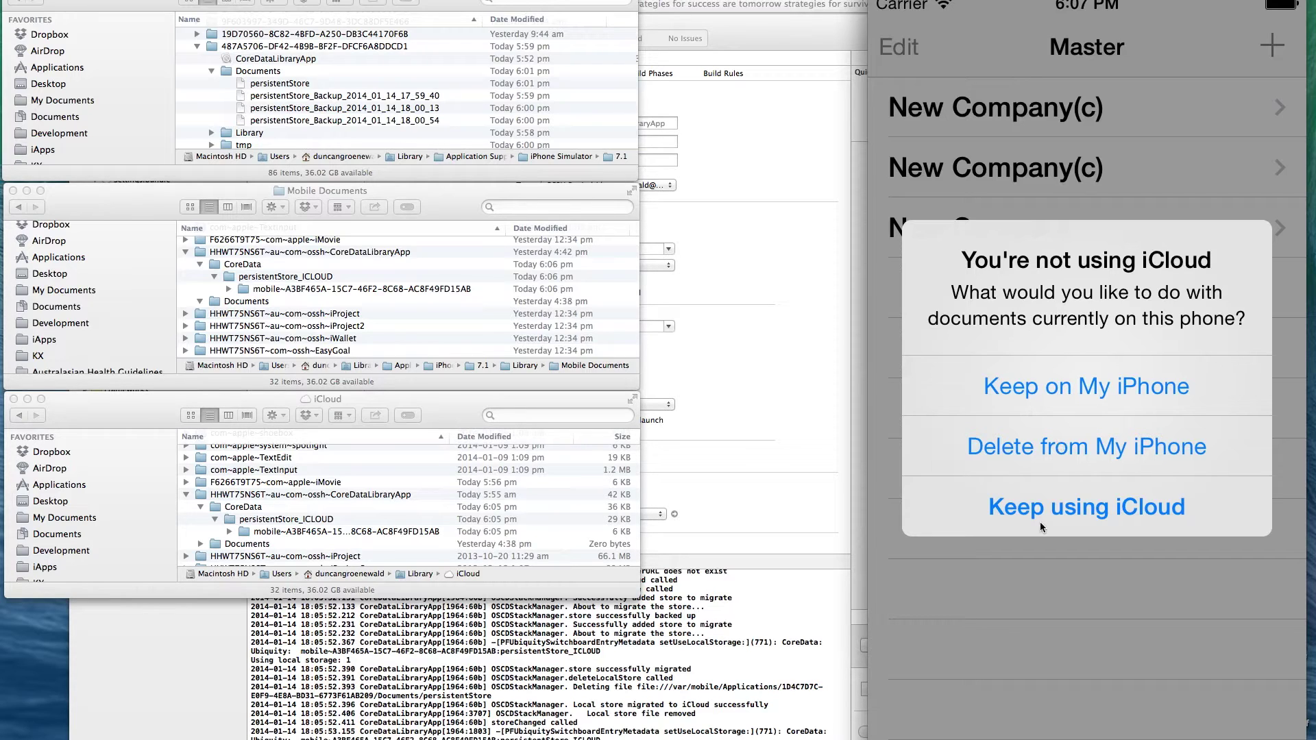
pyautogui.click(1084, 508)
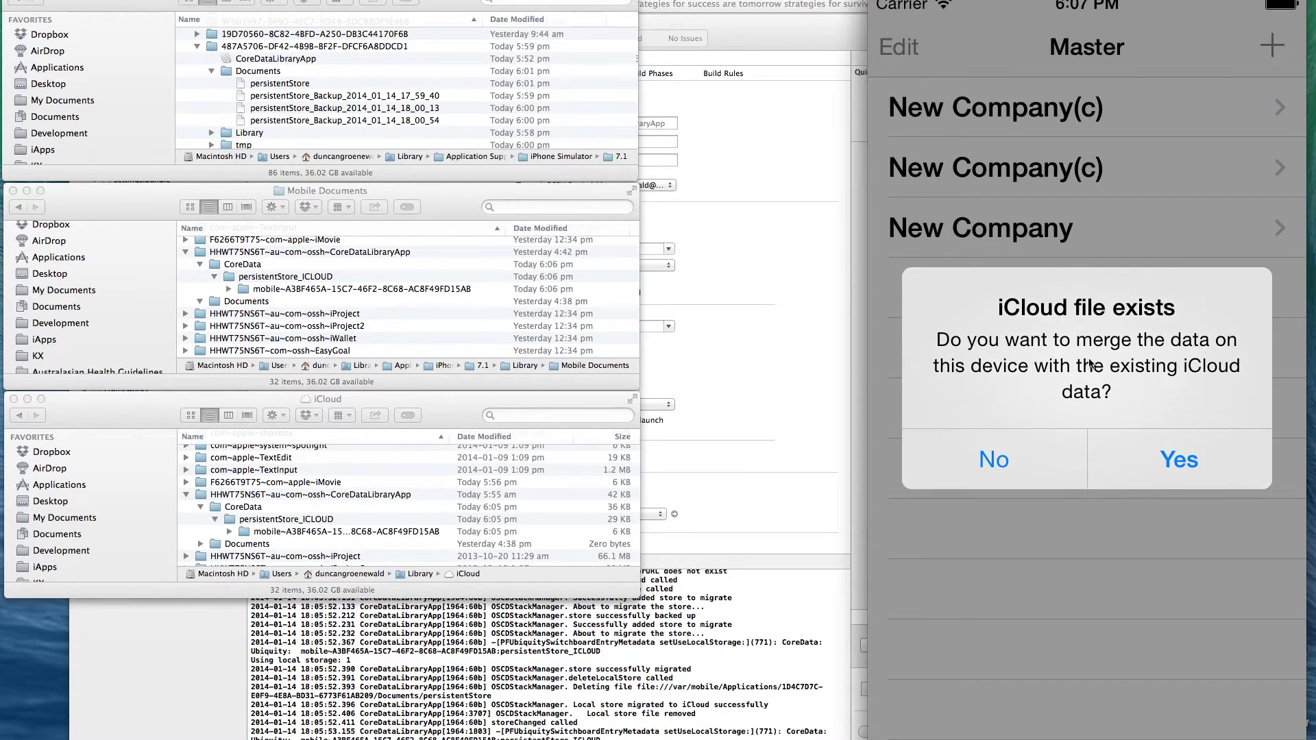
pyautogui.click(1183, 460)
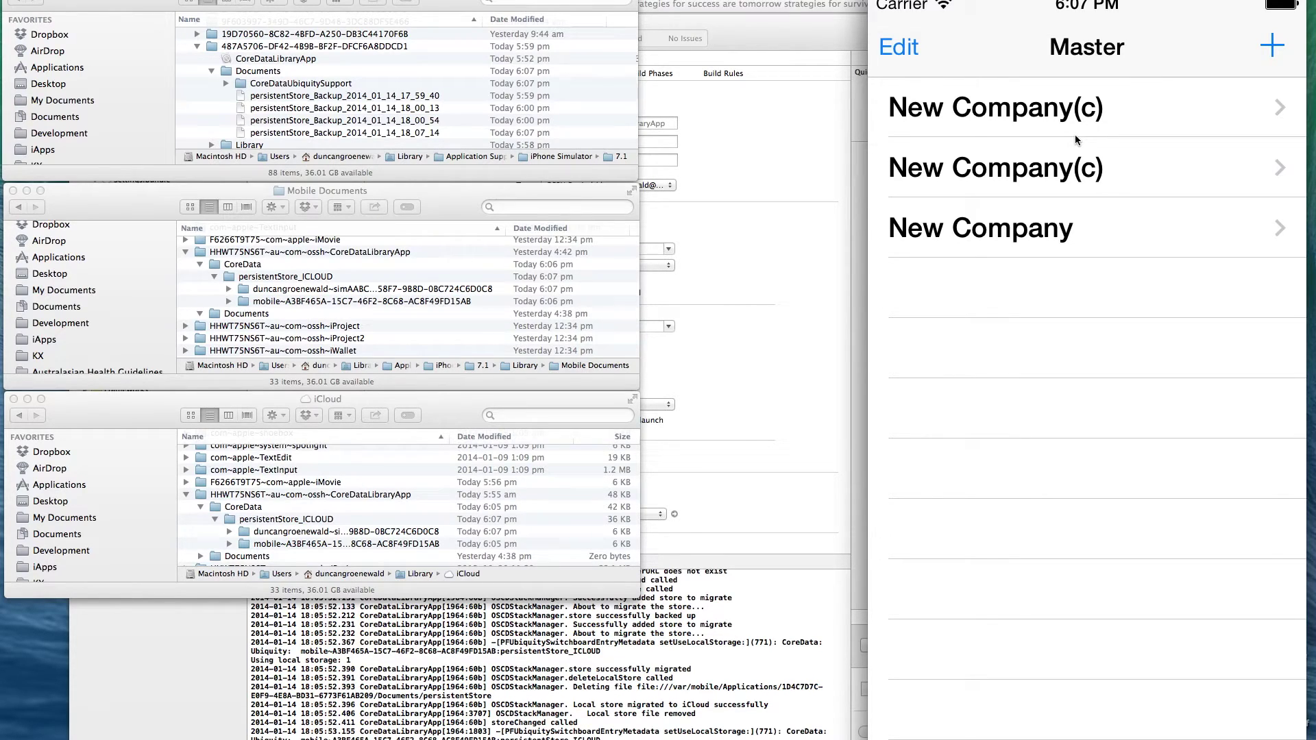
# Step: Expand the iPad's mobile and persistentStore_ICLOUD folders in the iCloud window to reveal its .cdt log
pyautogui.click(230, 543)
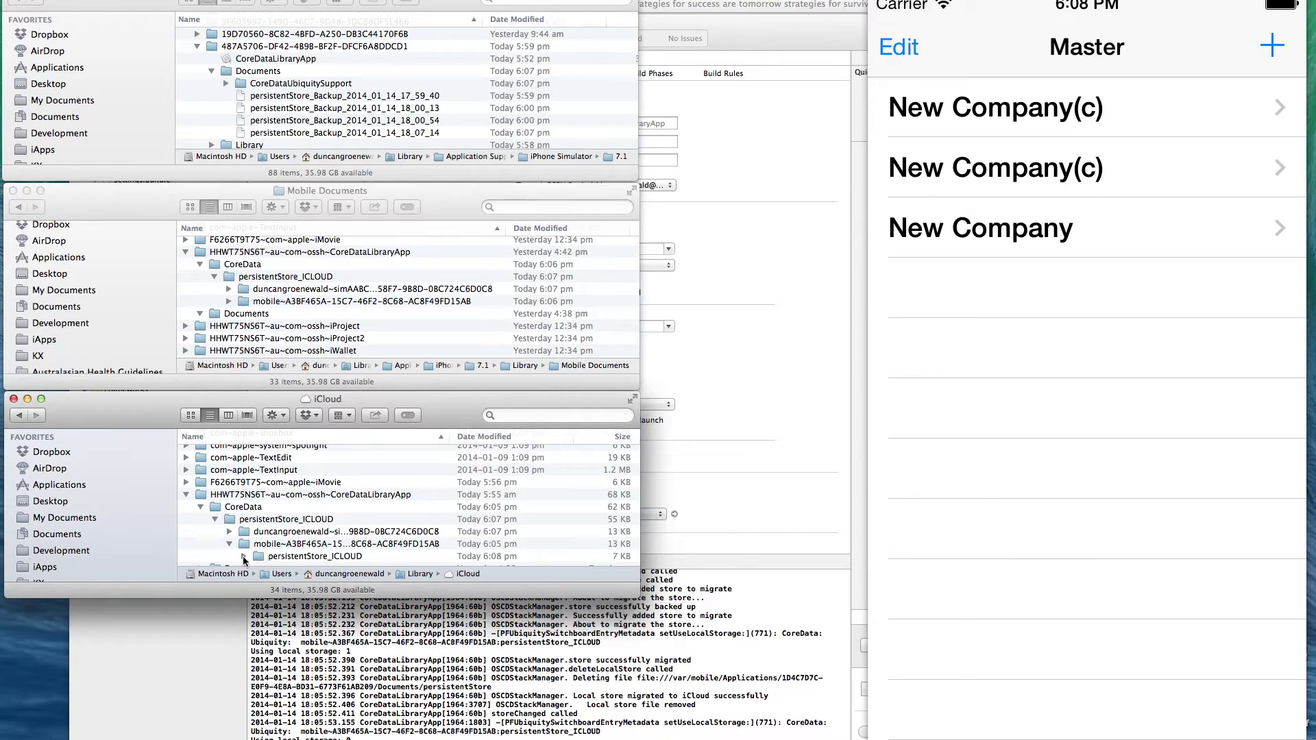
pyautogui.click(243, 557)
pyautogui.scroll(-5, 226, 542)
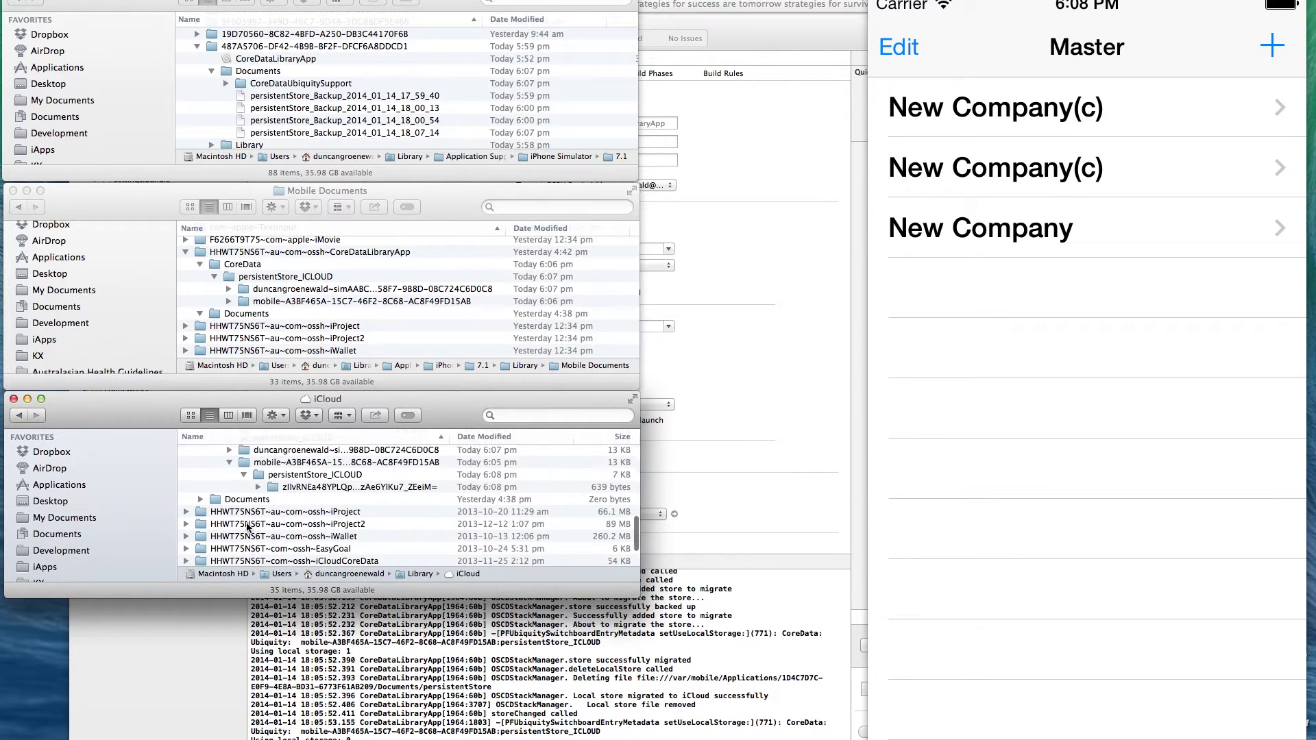
pyautogui.click(258, 490)
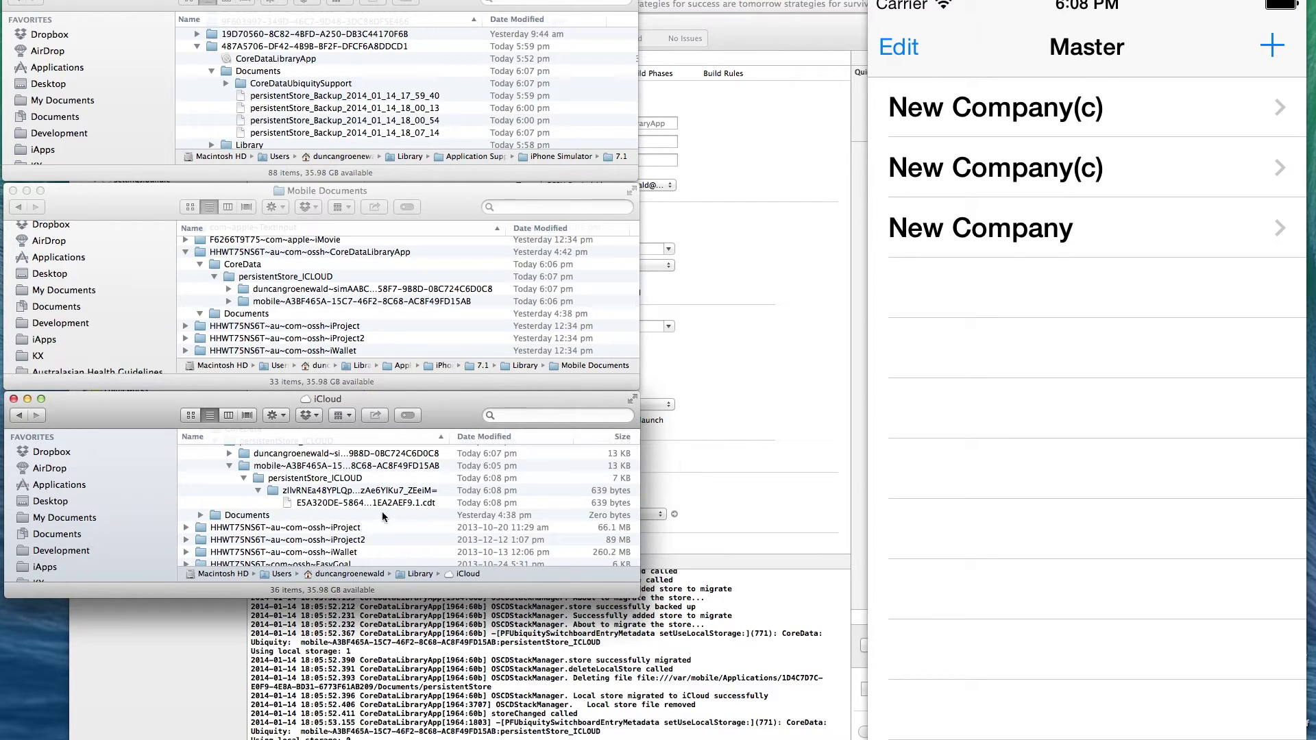
# Step: Expand the same iPad store folders in Mobile Documents, then trigger an iCloud sync
pyautogui.click(229, 301)
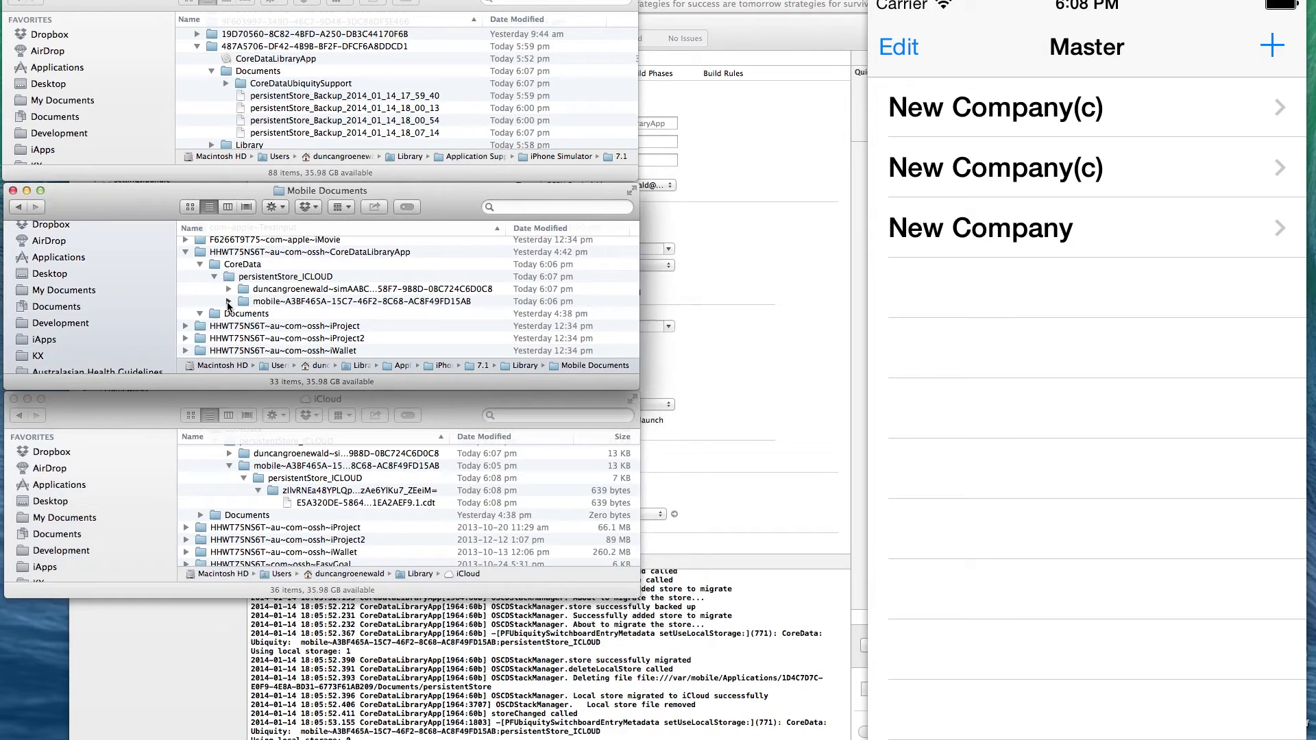
pyautogui.click(243, 314)
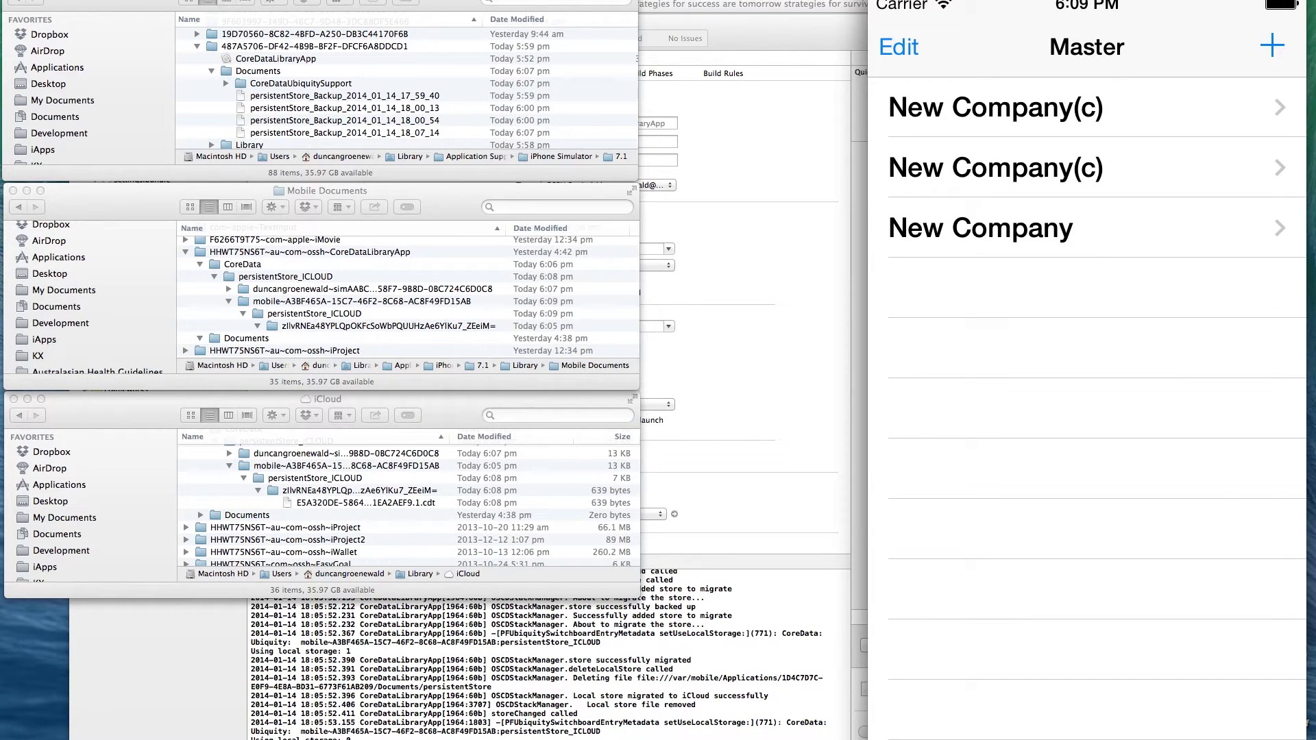
pyautogui.click(285, 0)
pyautogui.click(278, 77)
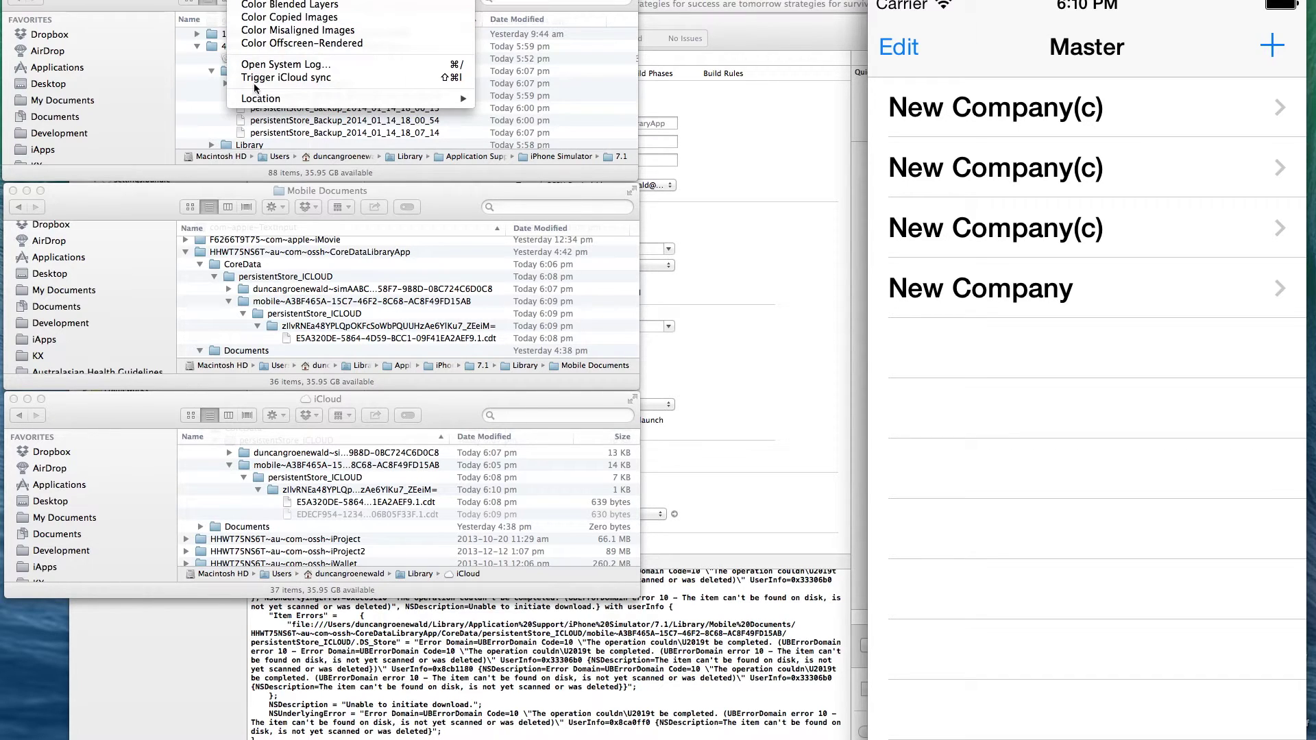
# Step: Trigger another iCloud sync so the list refreshes to three New Company(c) entries
pyautogui.click(255, 84)
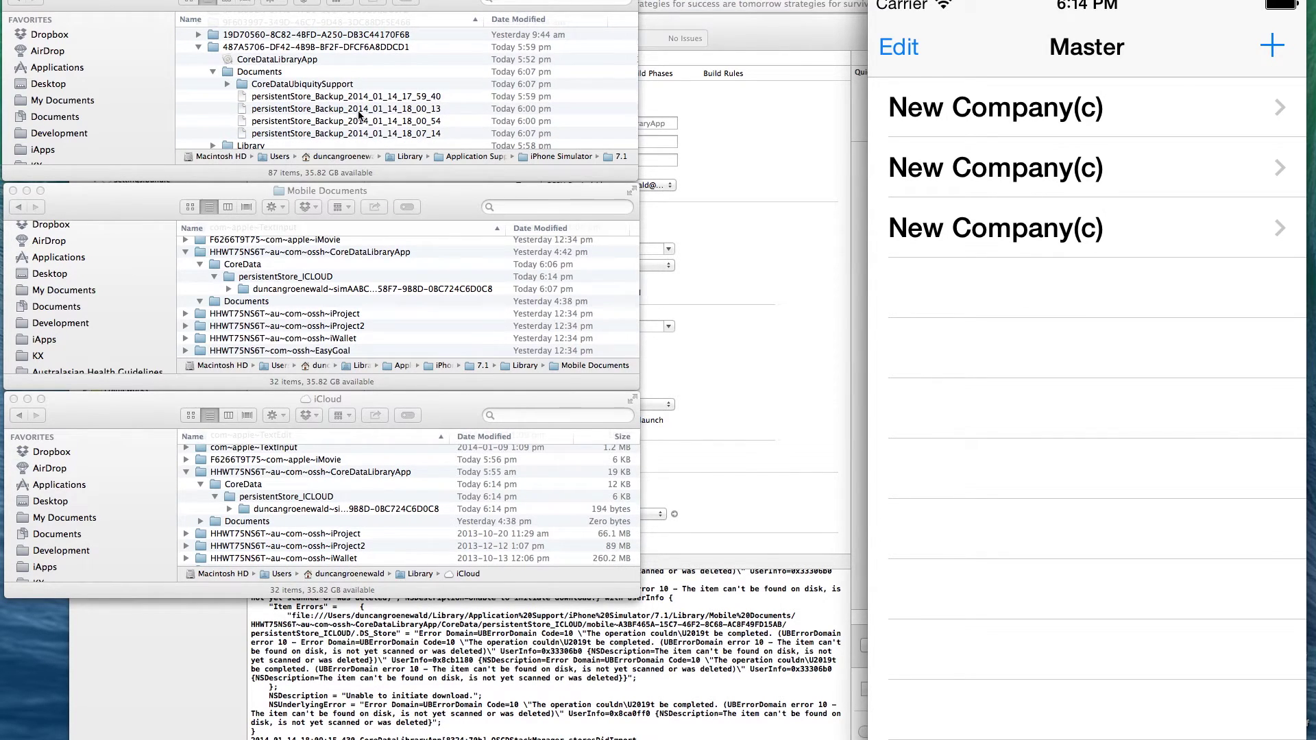
pyautogui.hscroll(1, 359, 115)
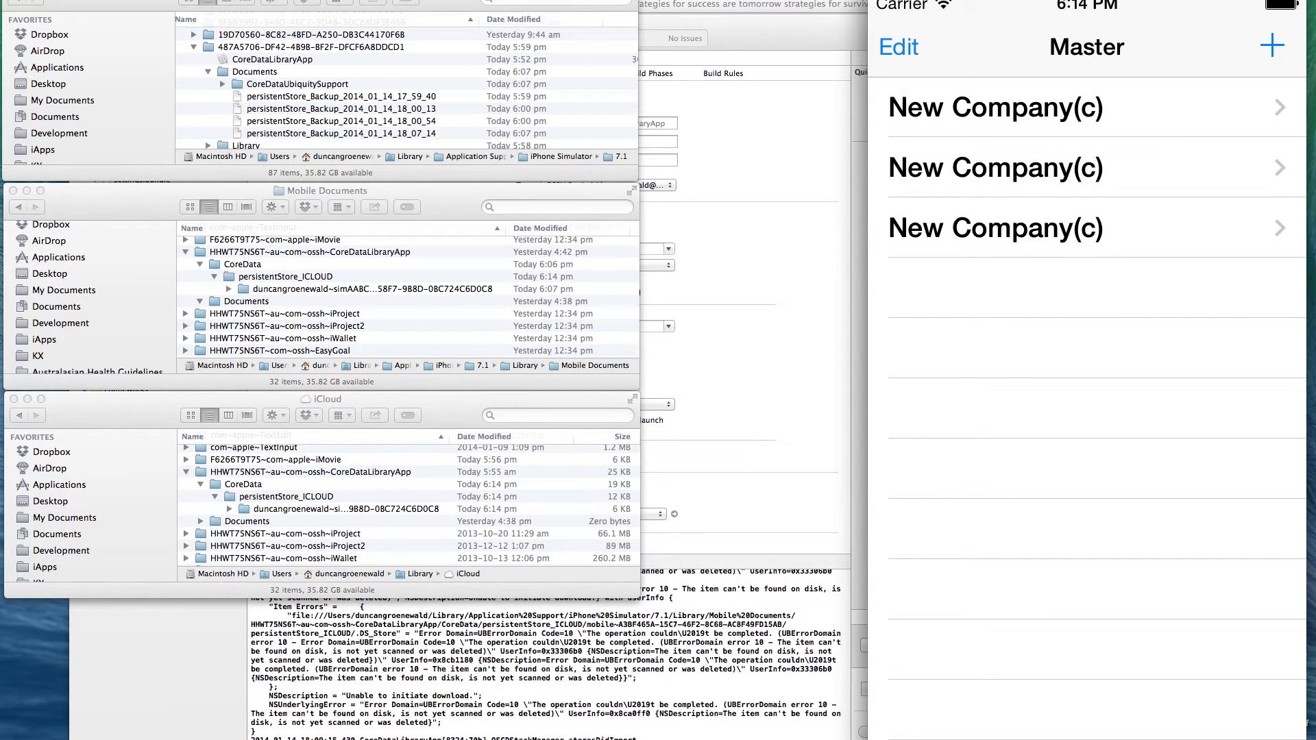
# Step: Switch Use iCloud off for CoreDataLibraryApp in Settings > iCloud, then relaunch the app
pyautogui.press('super+shift+h')
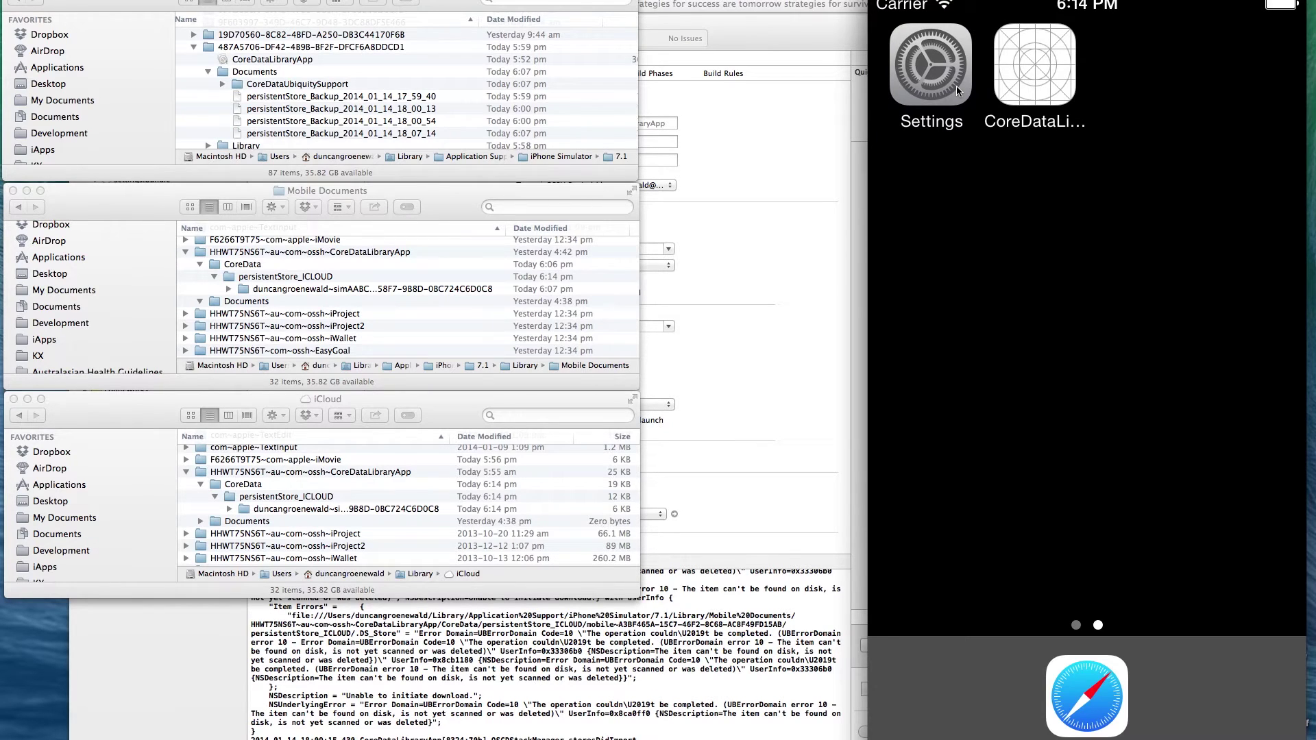
pyautogui.click(956, 85)
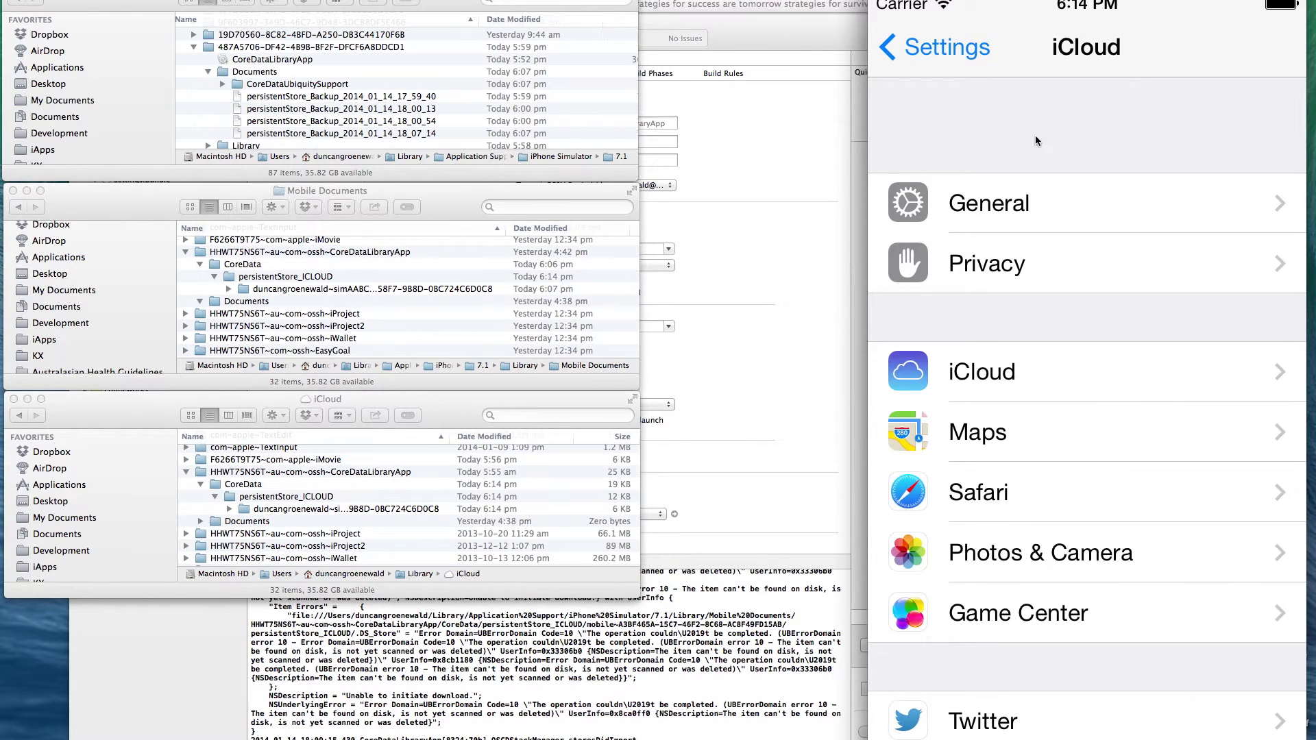
pyautogui.scroll(-10, 1132, 687)
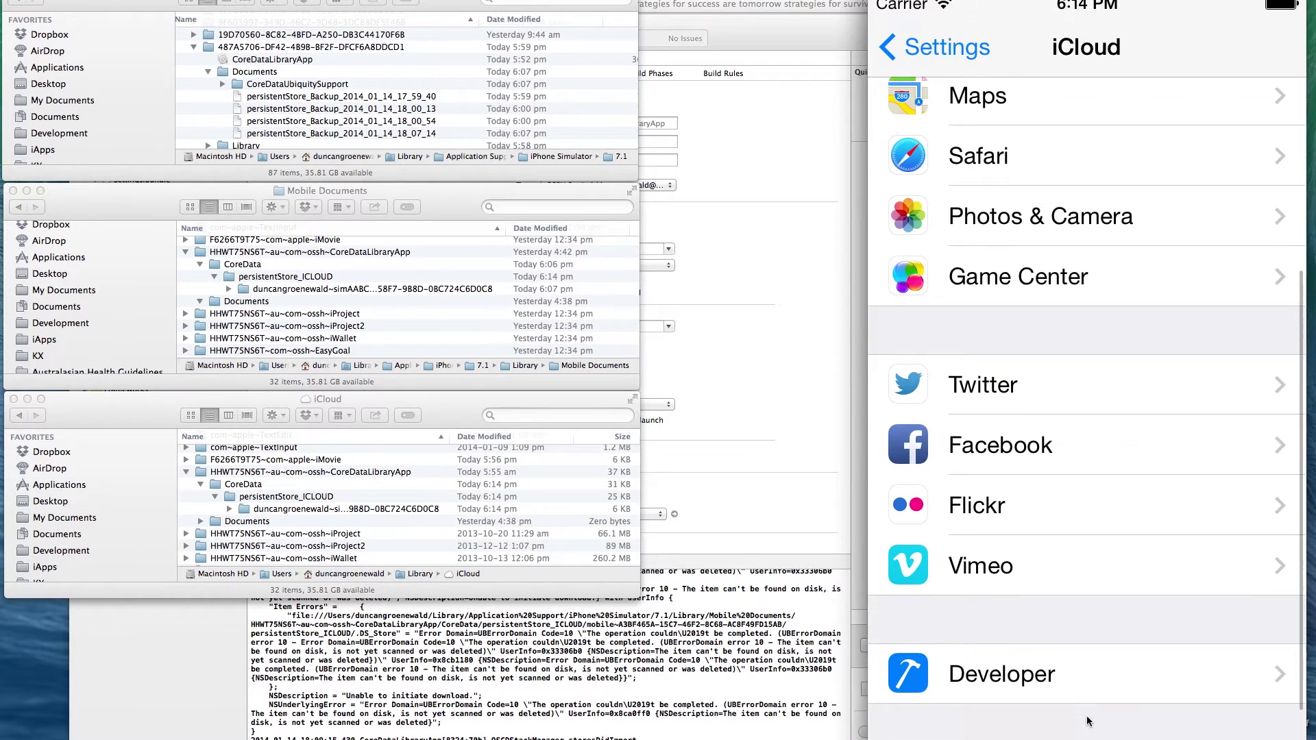
pyautogui.scroll(-3, 1083, 692)
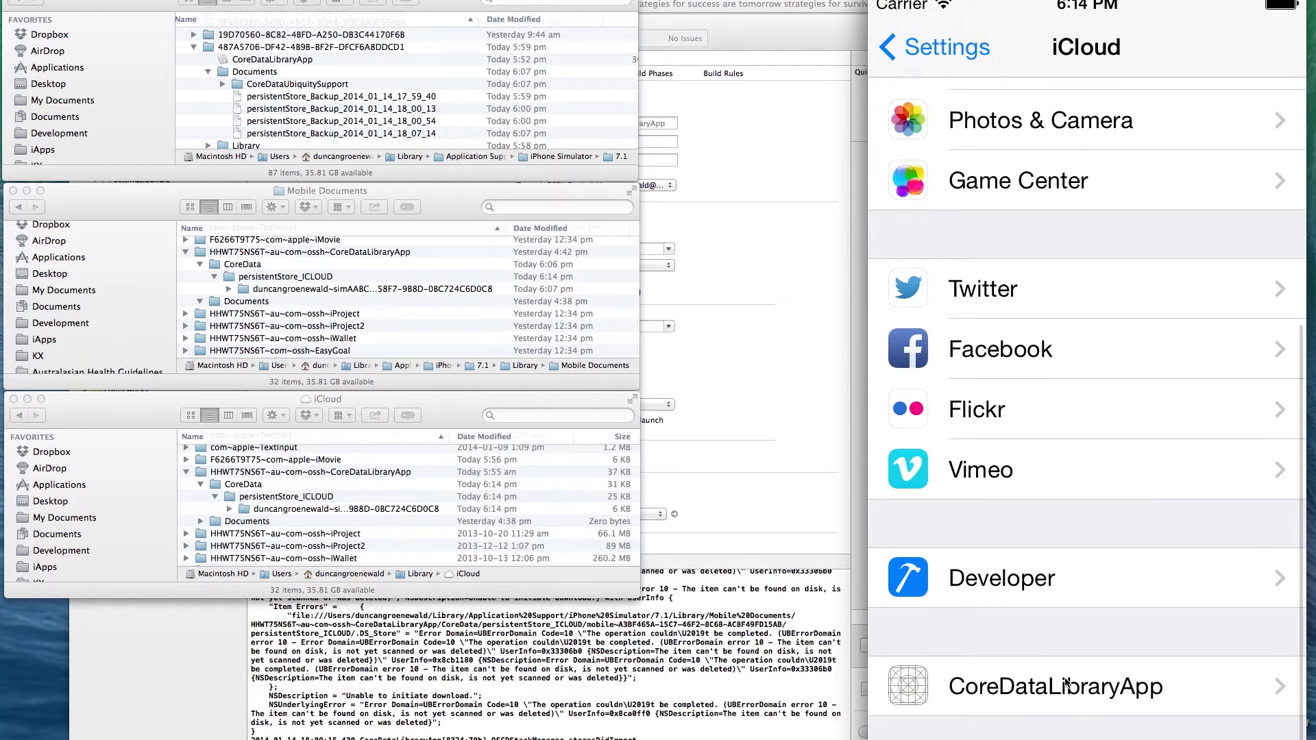
pyautogui.click(1081, 673)
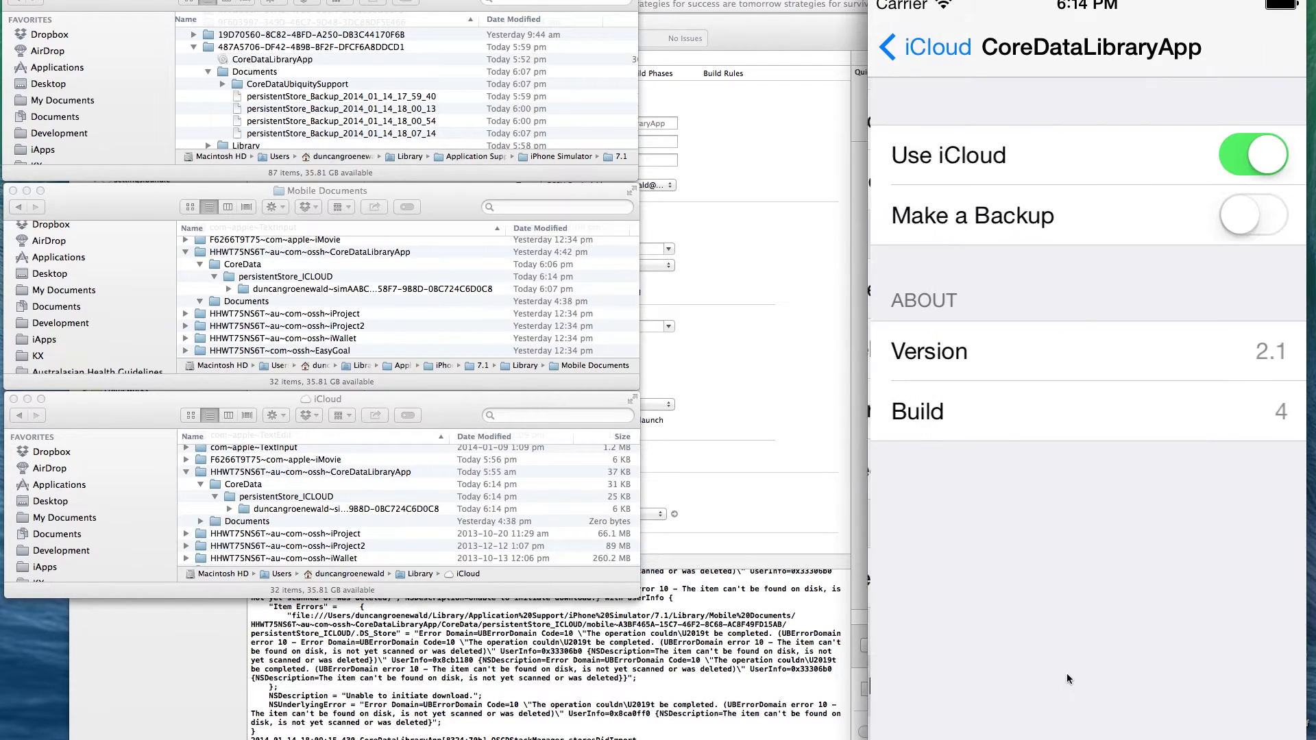
pyautogui.click(1230, 159)
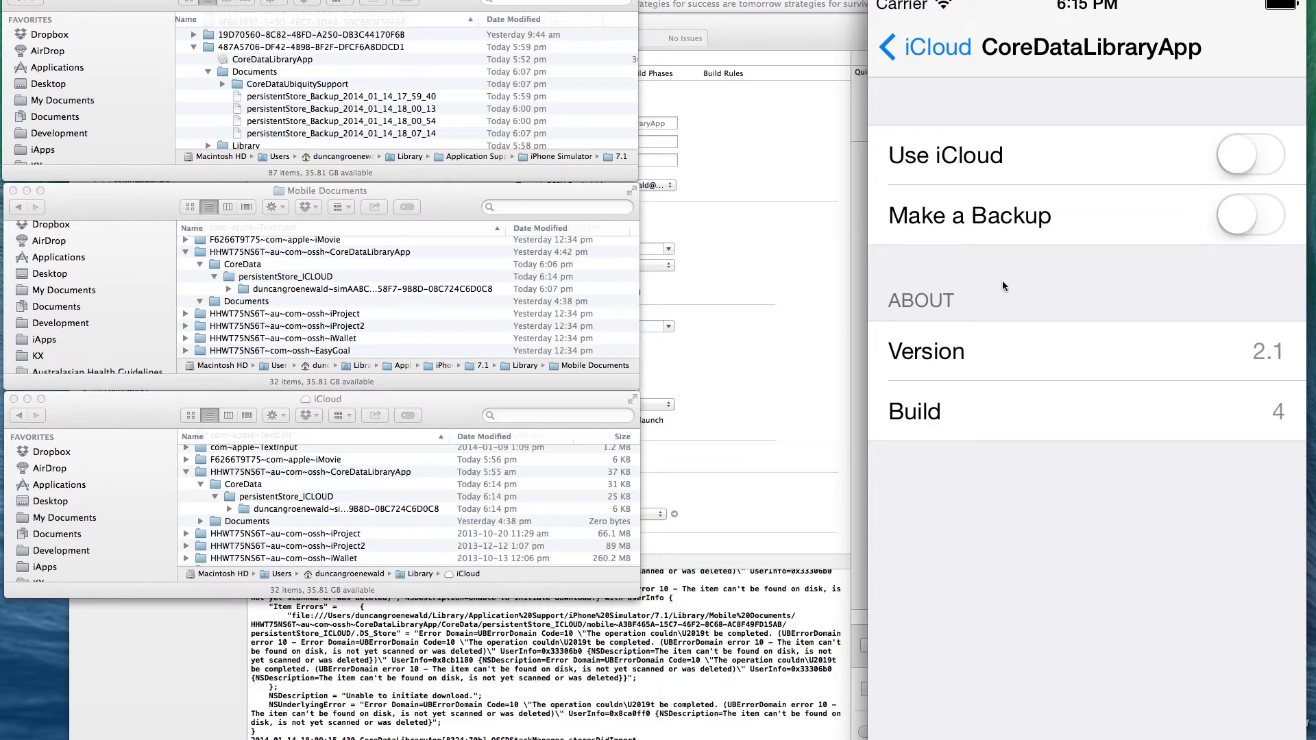
pyautogui.press('super+shift+h')
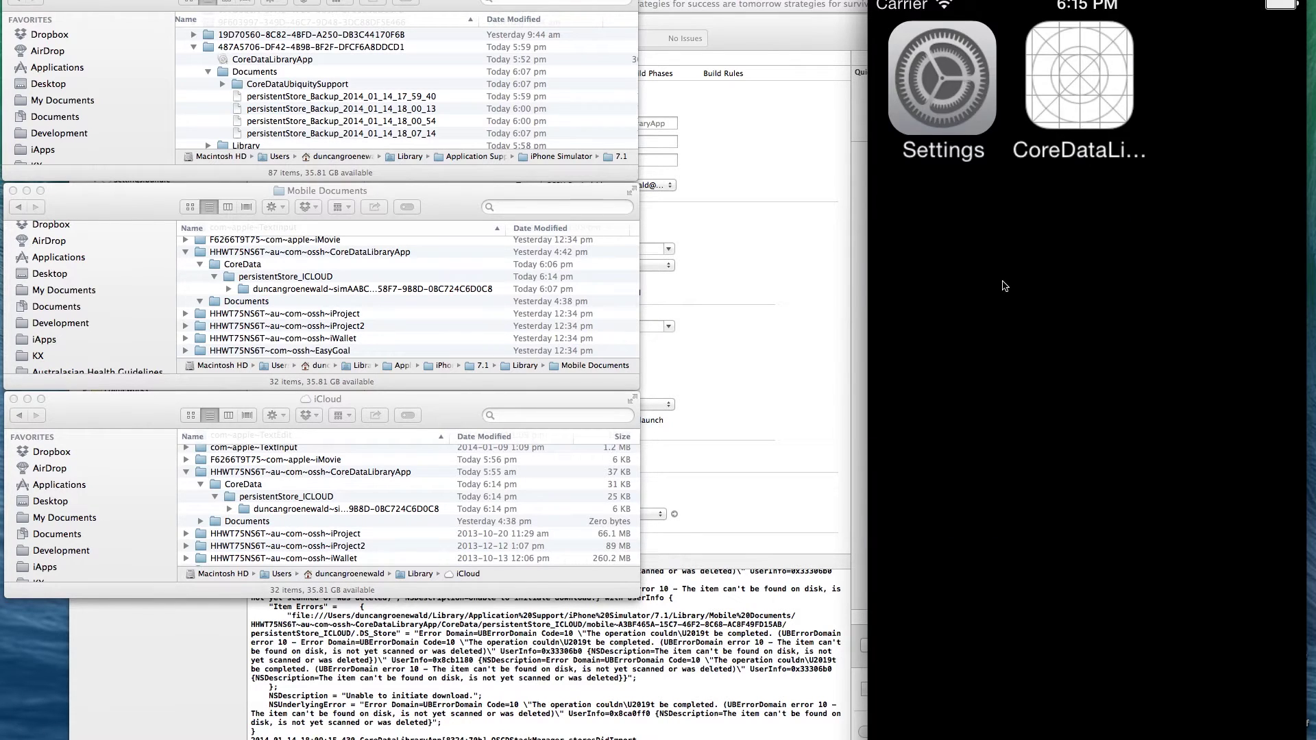
pyautogui.click(1076, 69)
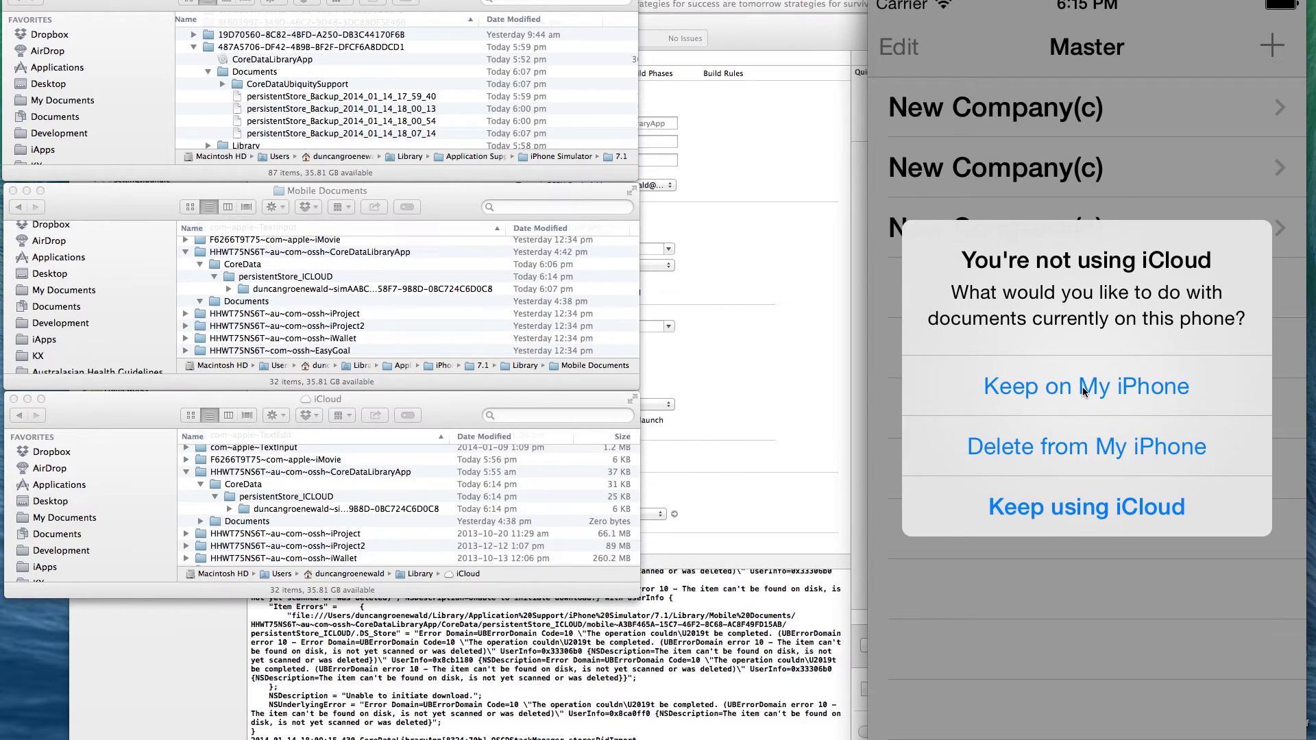
# Step: Choose 'Delete from My iPhone' in the 'You're not using iCloud' alert, leaving the Master list empty
pyautogui.click(1022, 447)
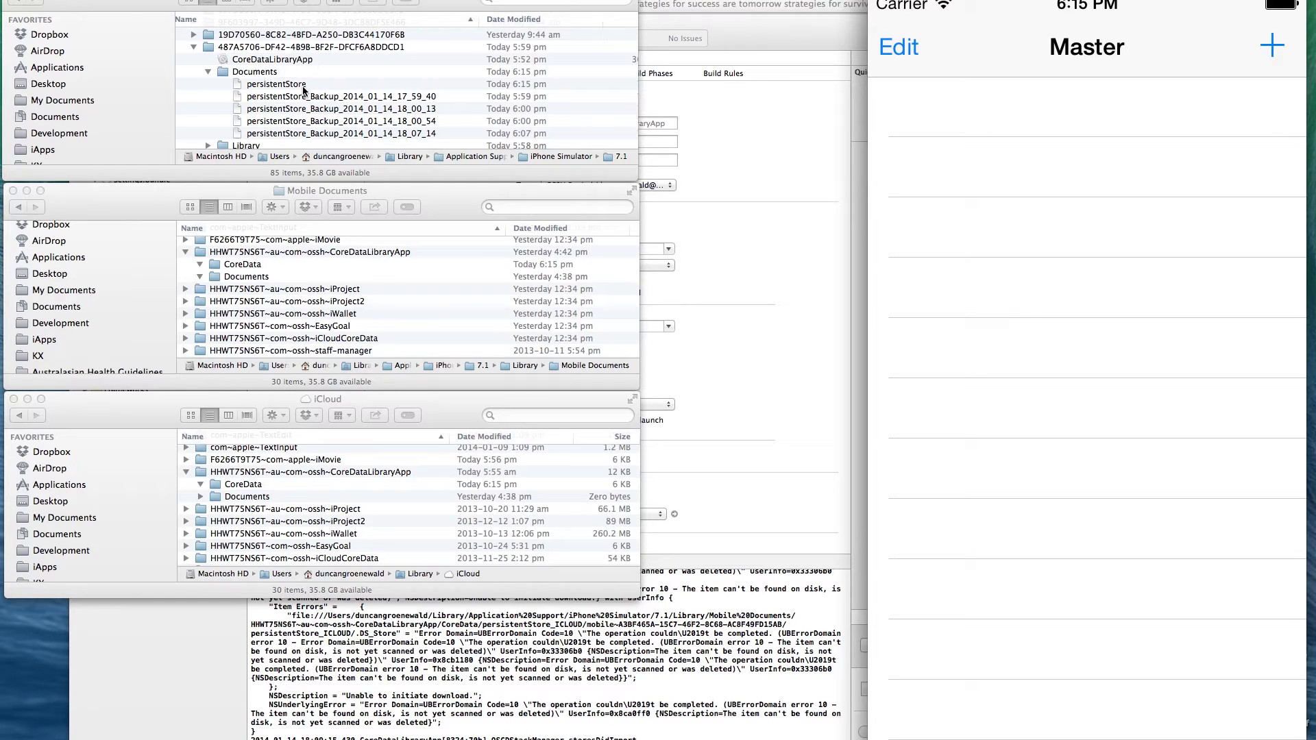
# Step: Force-quit CoreDataLibraryApp from the app switcher, then select persistentStore in the Documents folder
pyautogui.hscroll(1, 304, 89)
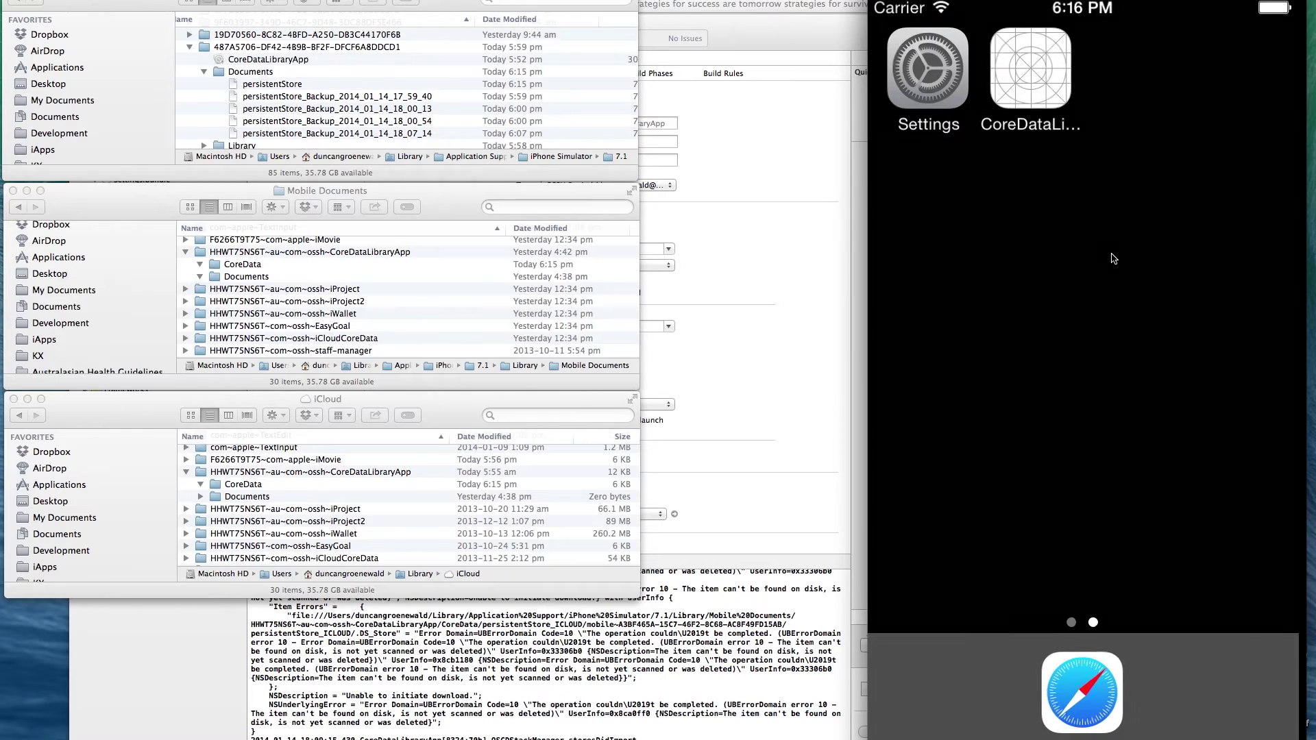
pyautogui.press('super+shift+h')
pyautogui.press('super+shift+h')
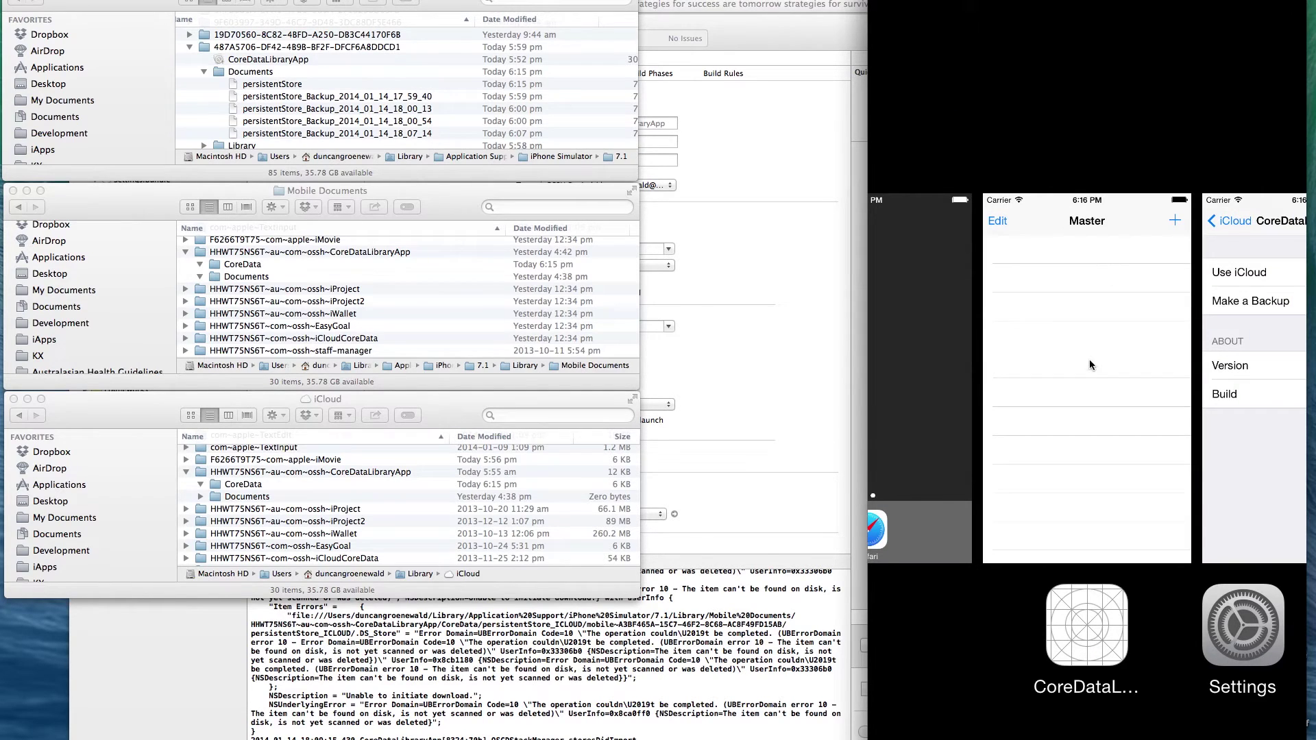
pyautogui.moveTo(1088, 359); pyautogui.dragTo(1103, 152)
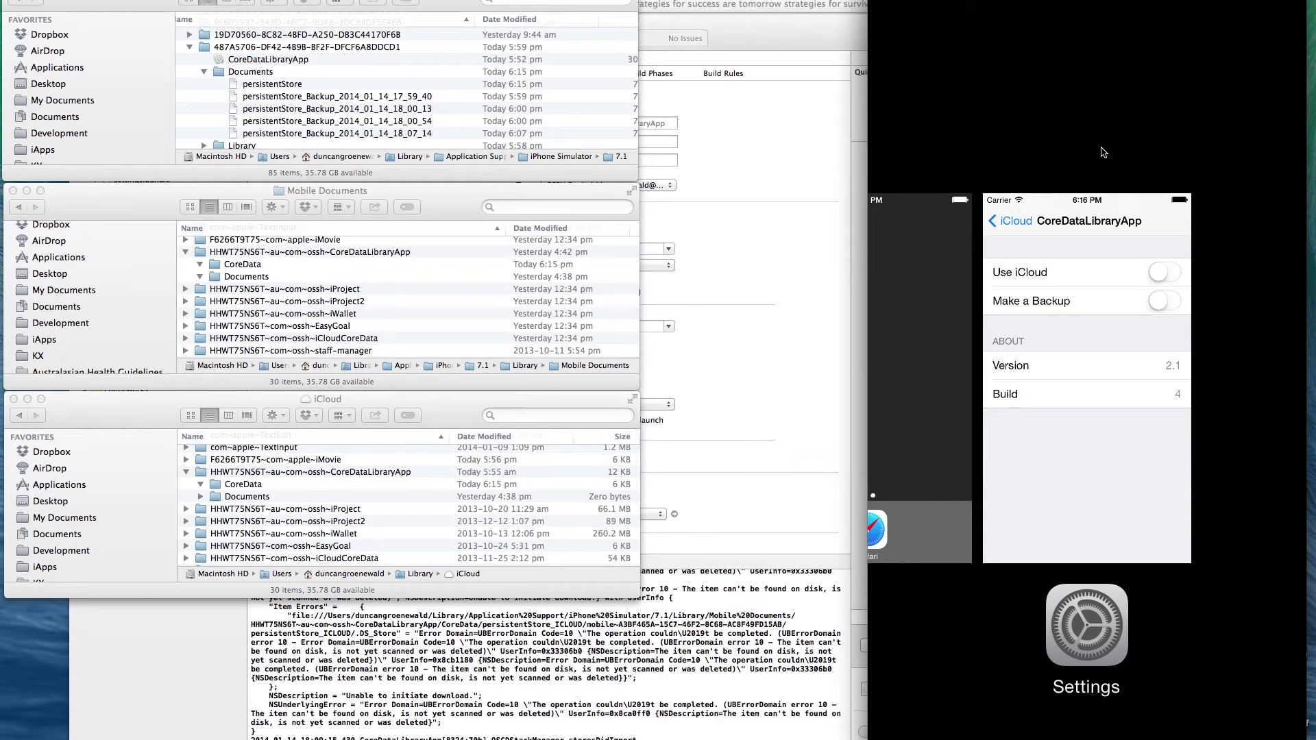
pyautogui.click(941, 312)
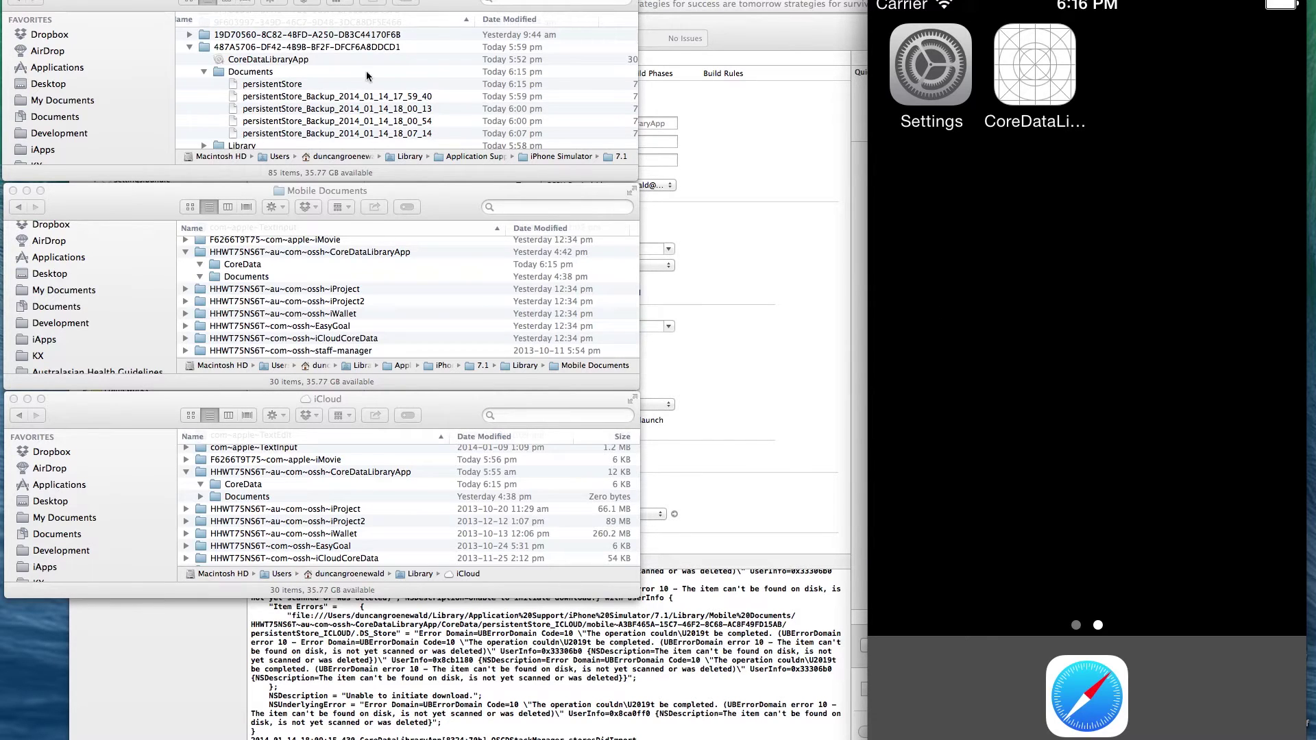
pyautogui.click(322, 81)
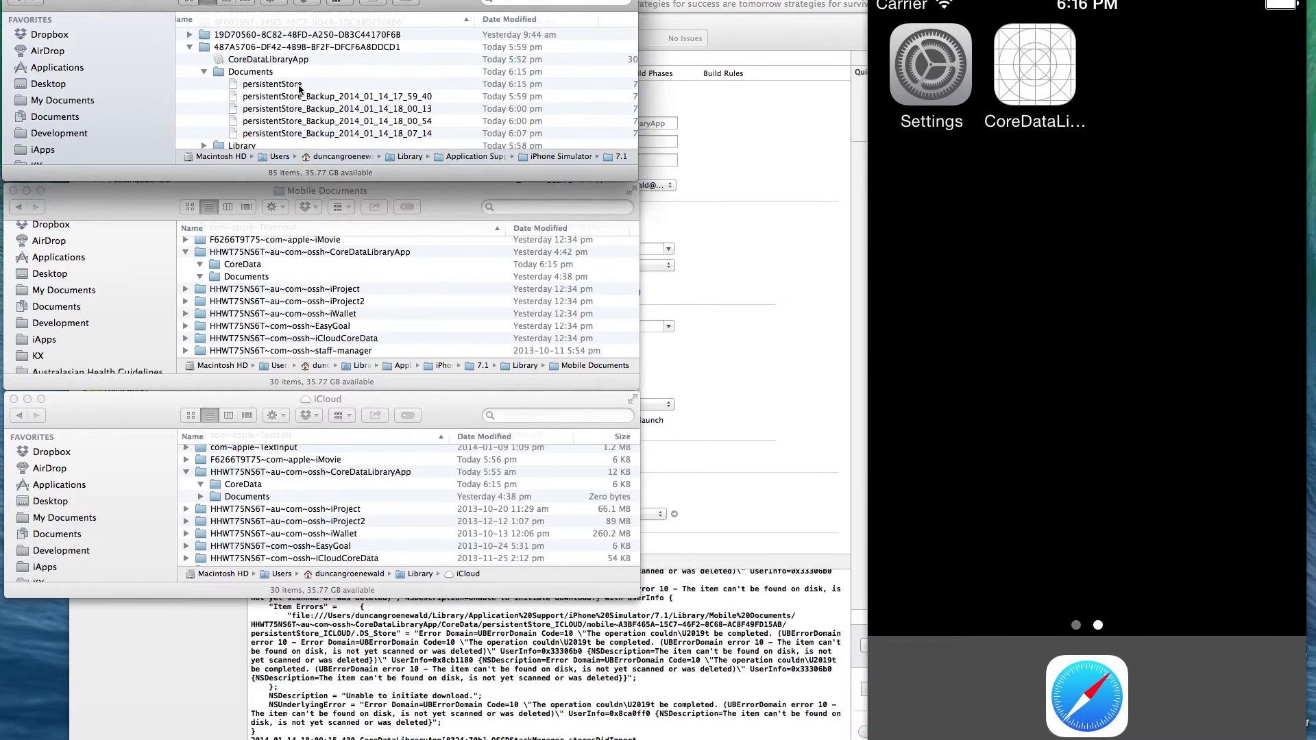
pyautogui.click(299, 85)
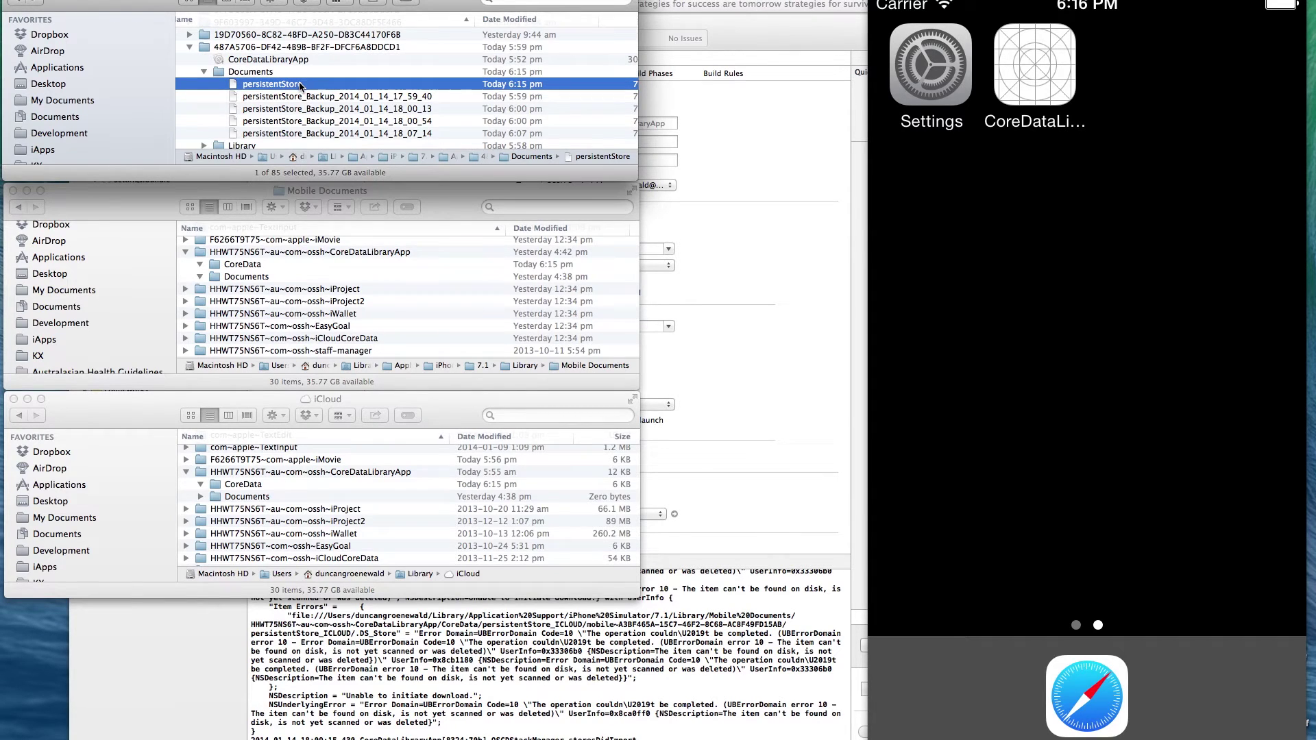
# Step: Rename the current store file to persistentStore_empty
pyautogui.press('Return')
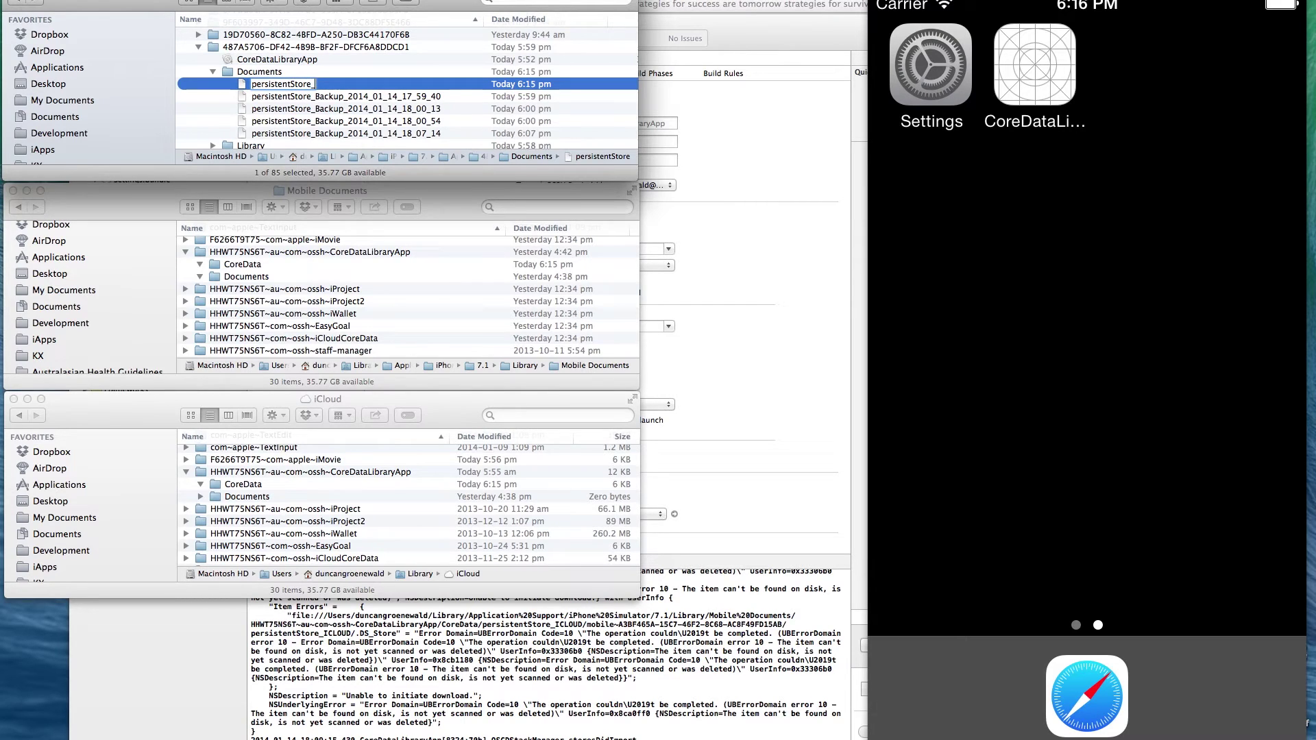
pyautogui.write('_empty')
pyautogui.press('Return')
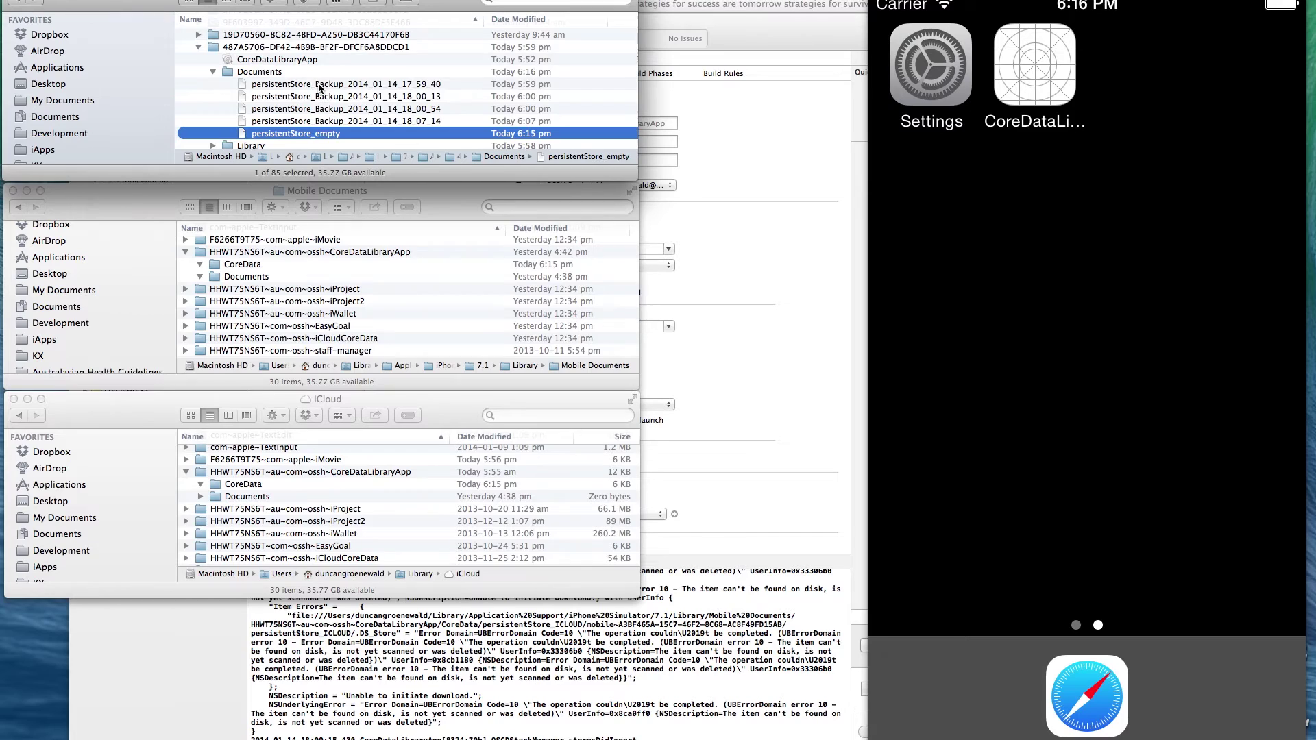
# Step: Rename the 18_07_14 backup to persistentStore and relaunch CoreDataLibraryApp to check the restored data
pyautogui.click(366, 122)
pyautogui.press('Return')
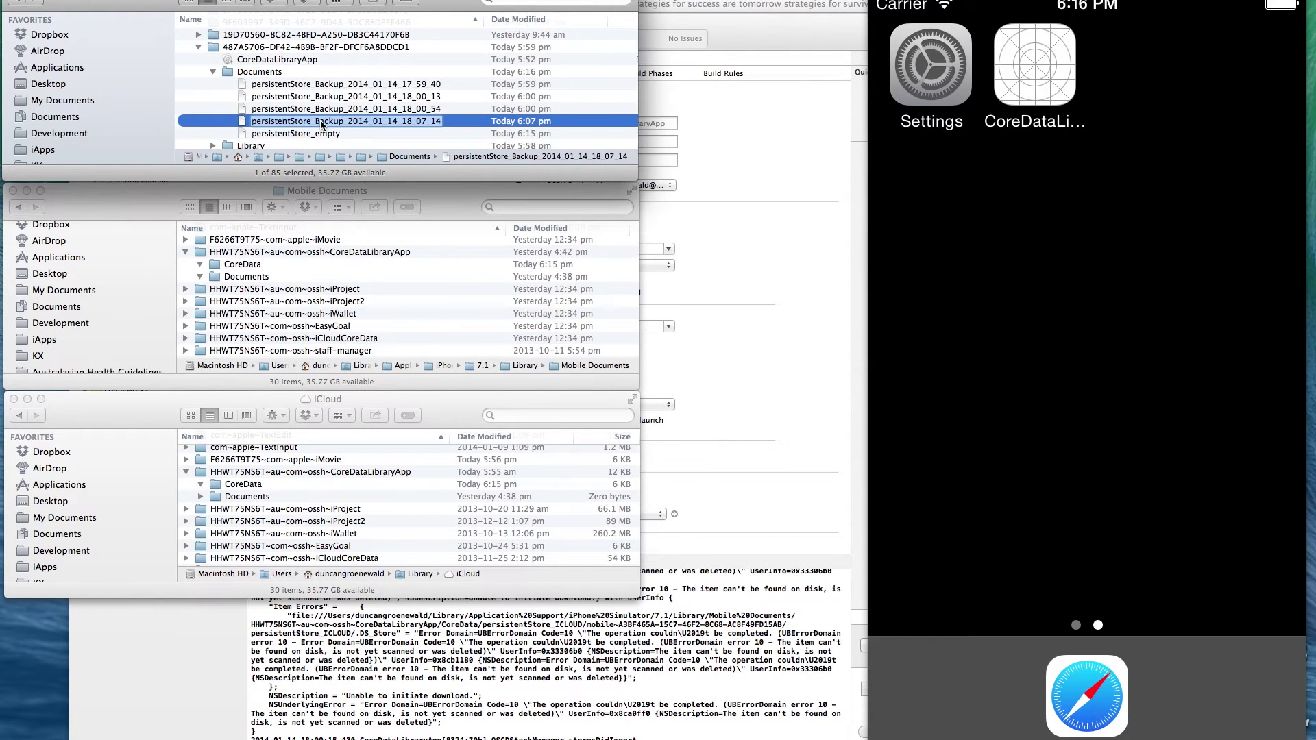
pyautogui.click(315, 121)
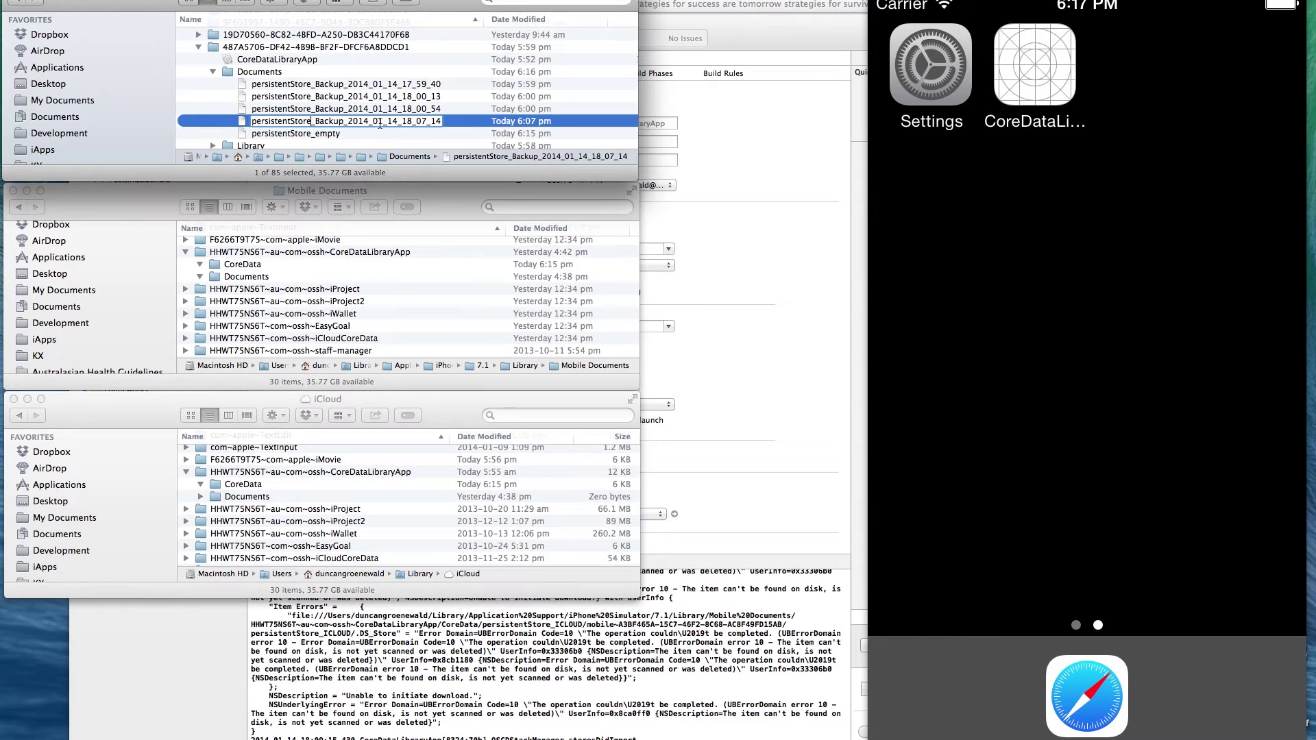
pyautogui.keyDown('shift'); pyautogui.click(441, 121); pyautogui.keyUp('shift')
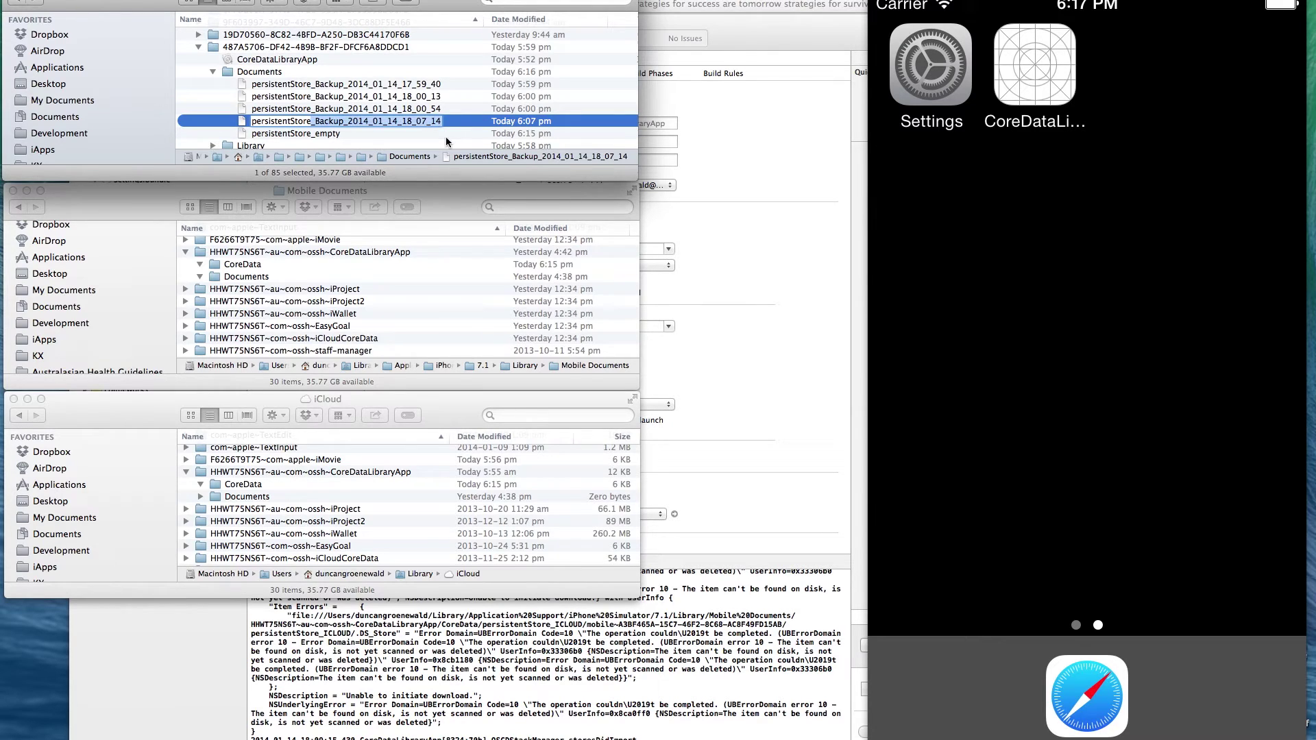
pyautogui.press('BackSpace')
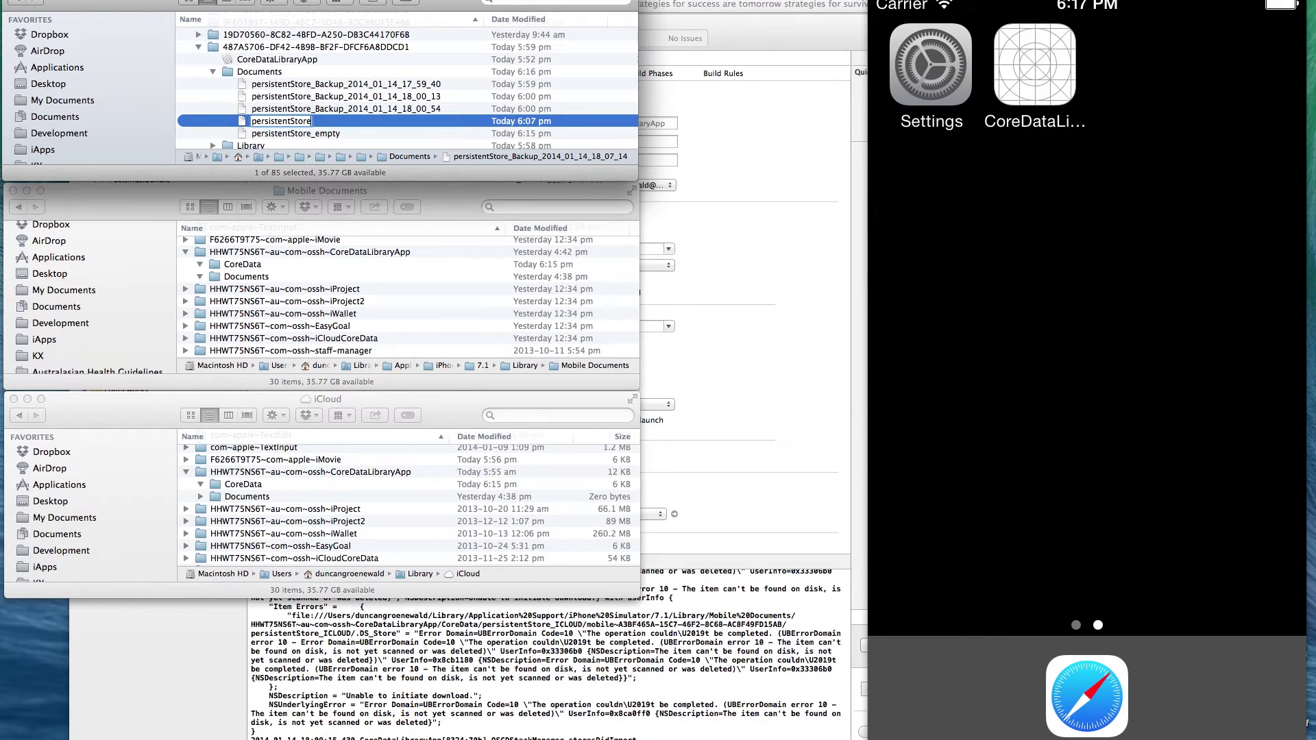
pyautogui.press('Return')
pyautogui.click(278, 110)
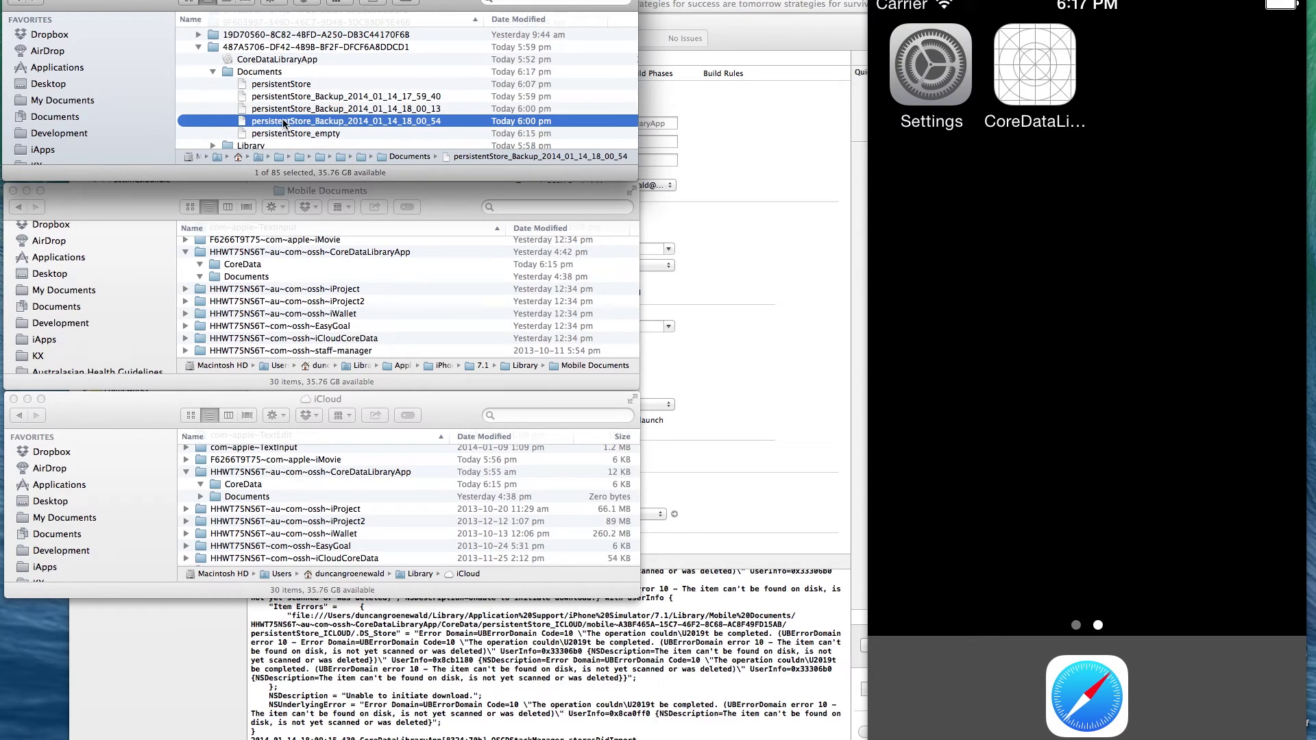
pyautogui.click(1049, 89)
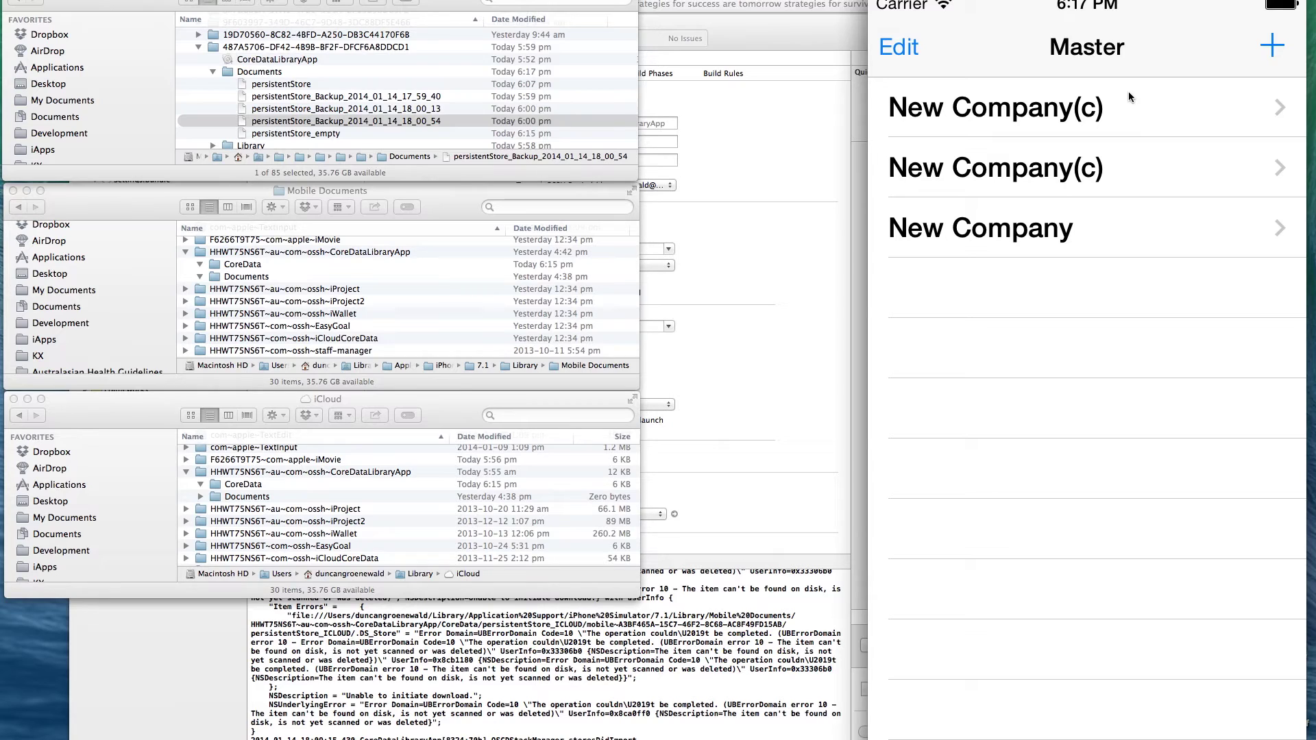
pyautogui.press('super+shift+h')
pyautogui.press('super+shift+h')
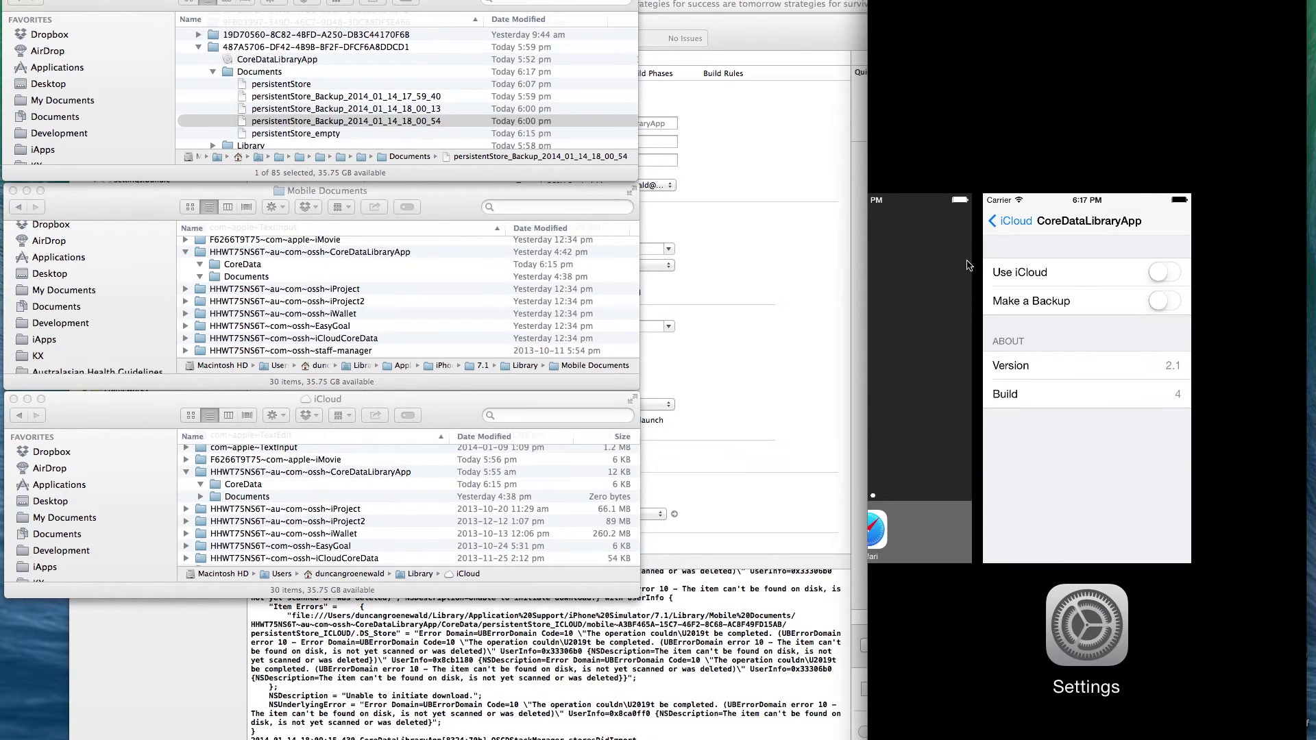
pyautogui.press('super+shift+h')
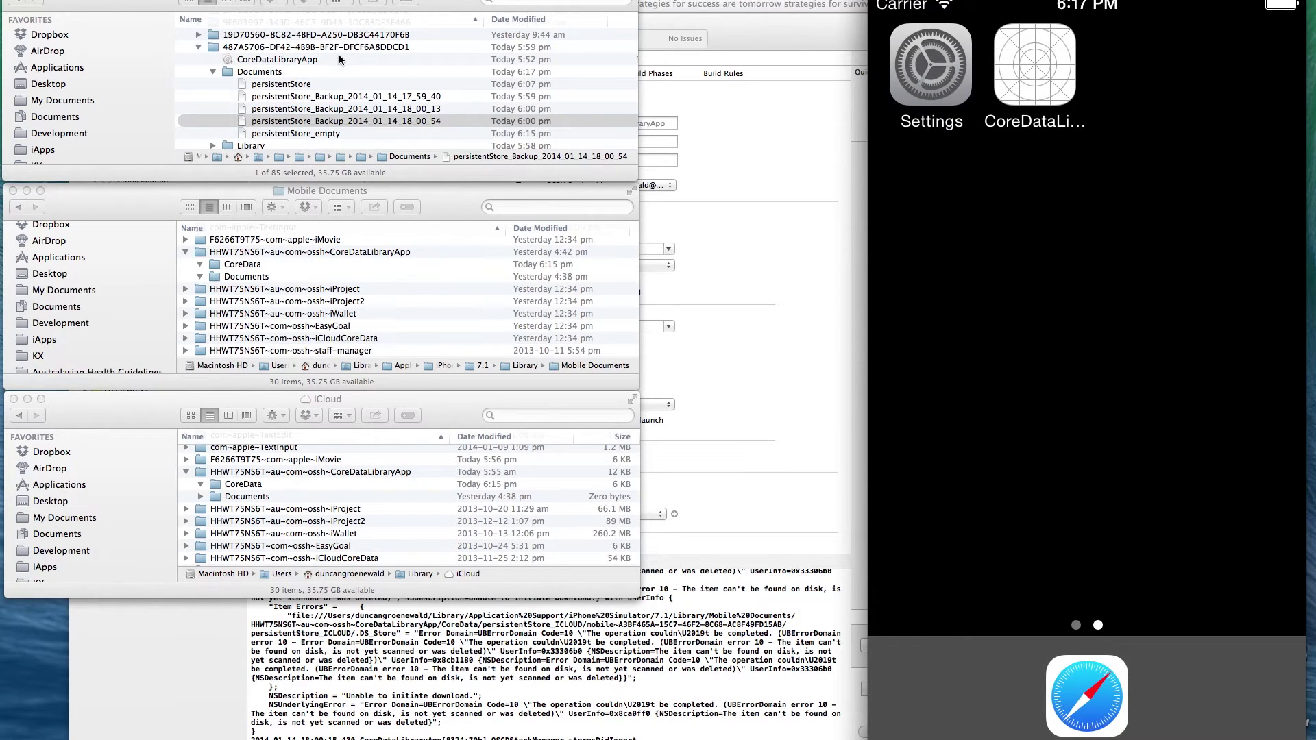
# Step: Move persistentStore and persistentStore_empty to the Trash, leaving only the three backups
pyautogui.click(309, 84)
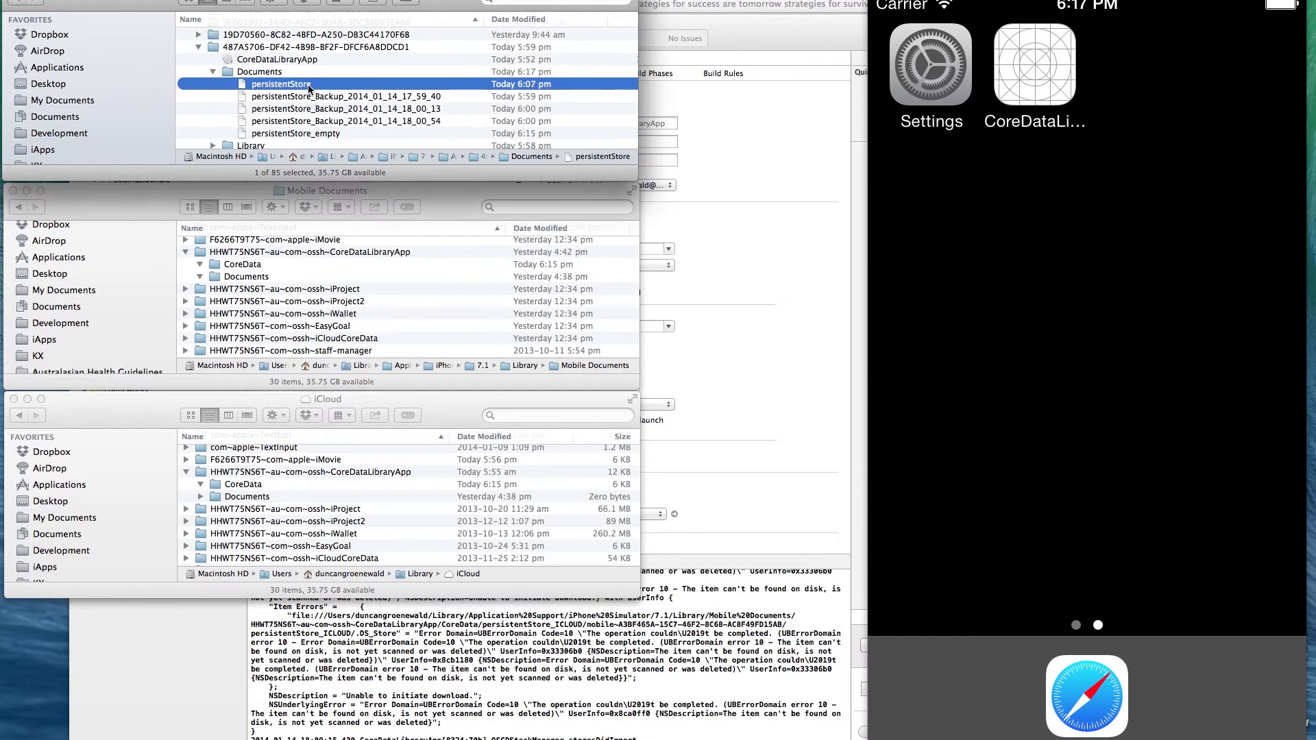
pyautogui.keyDown('super'); pyautogui.click(323, 133); pyautogui.keyUp('super')
pyautogui.rightClick(323, 133)
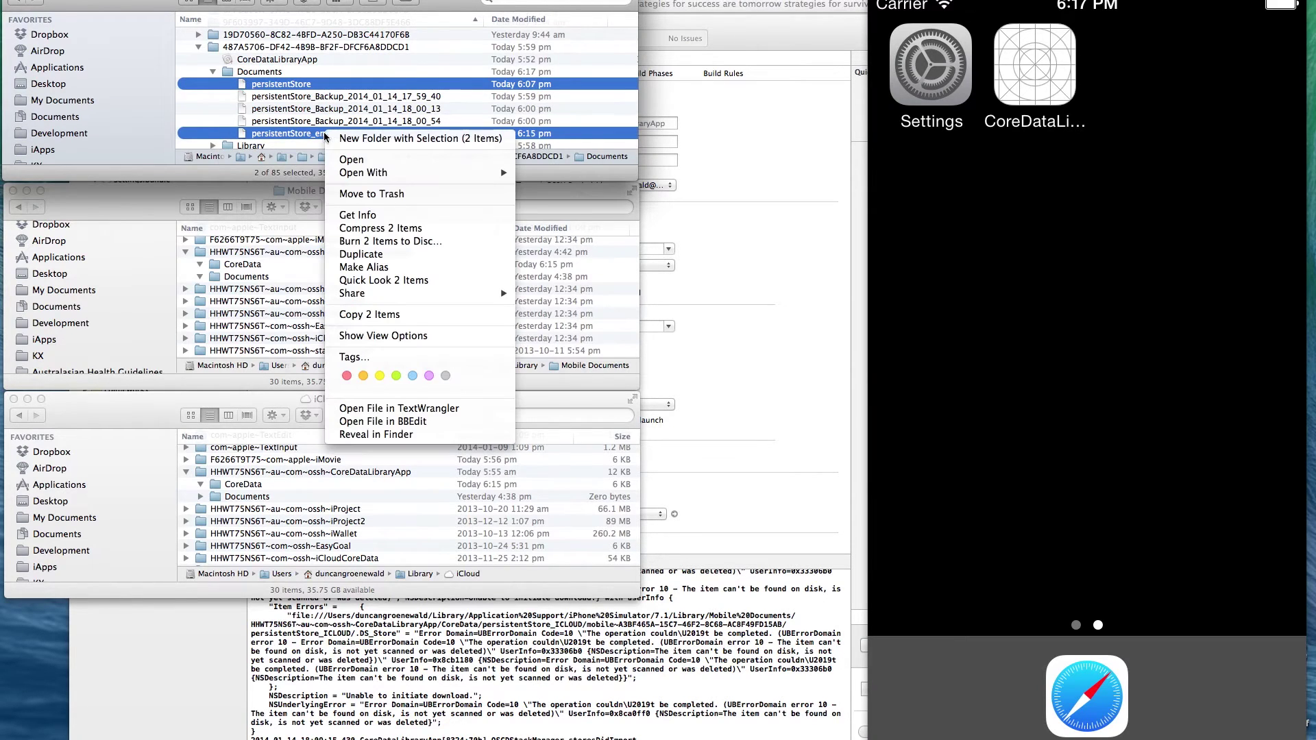
pyautogui.click(354, 196)
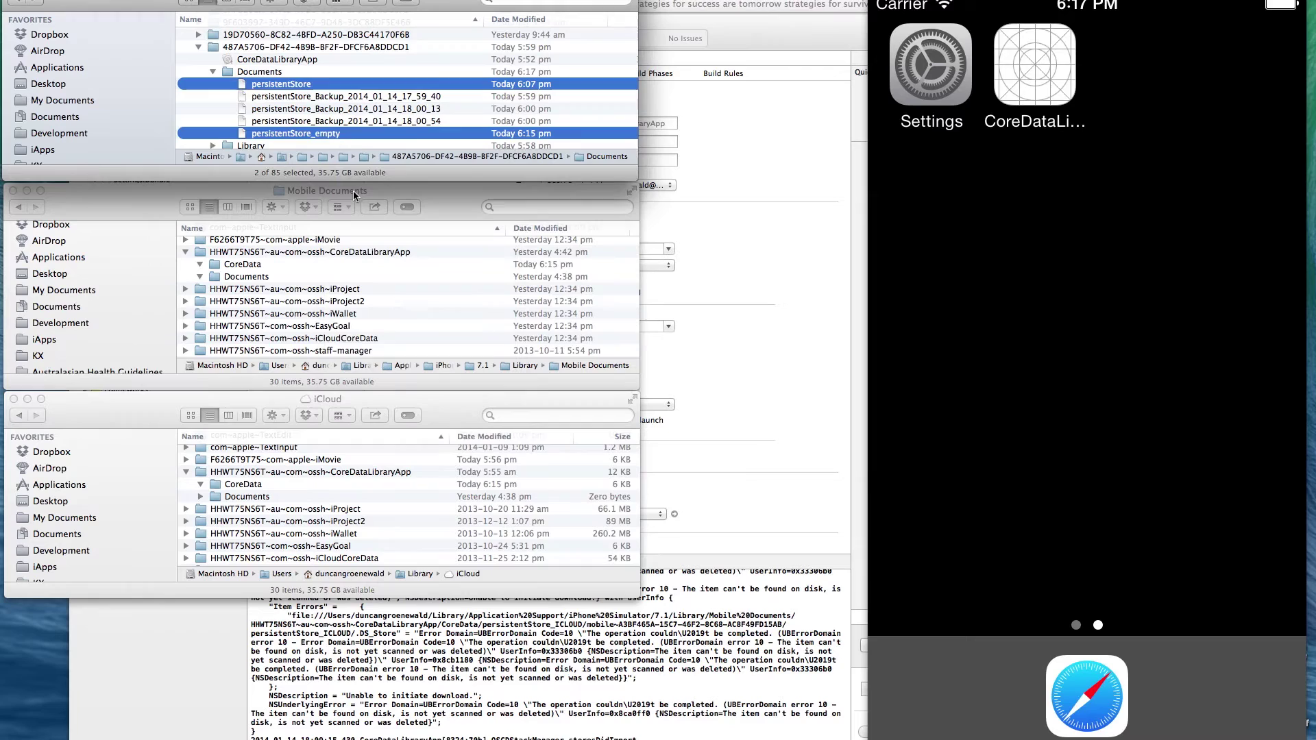
pyautogui.click(983, 182)
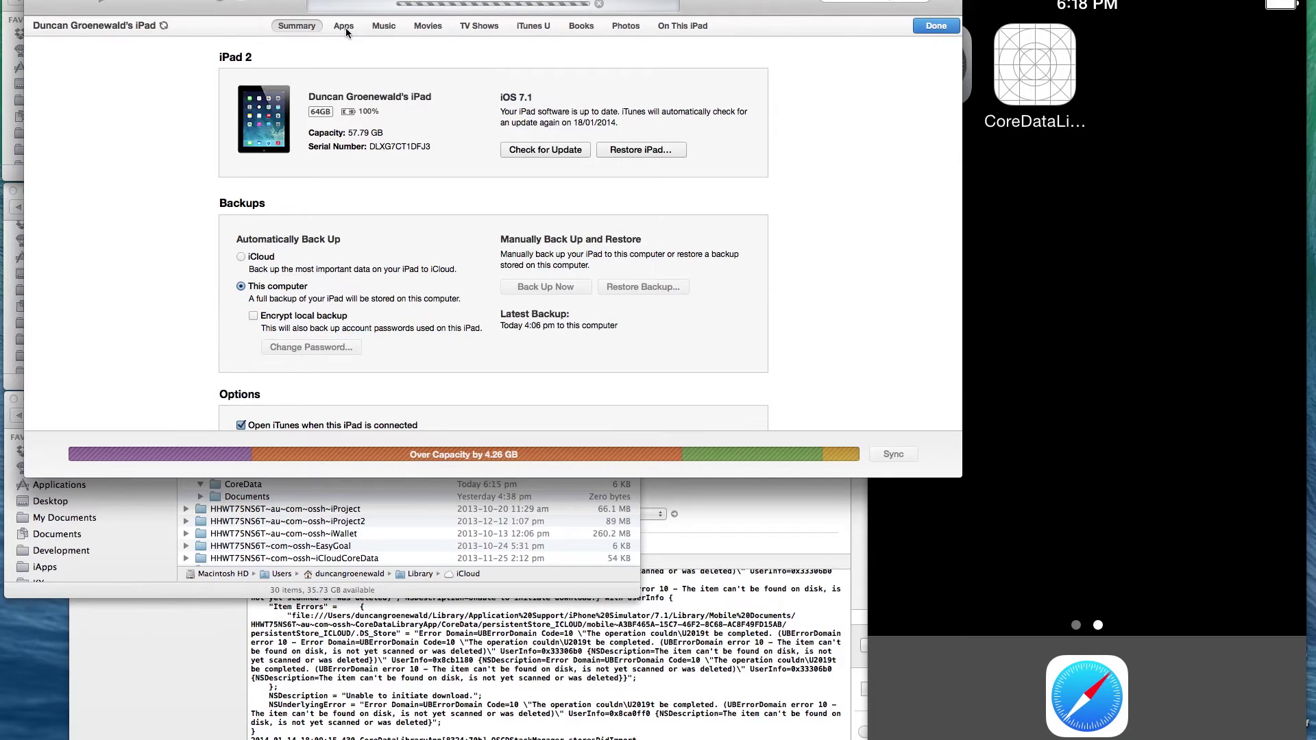
# Step: On the iPad's Apps tab, select CoreDataLibraryApp under File Sharing and highlight its persistentStore file
pyautogui.click(345, 27)
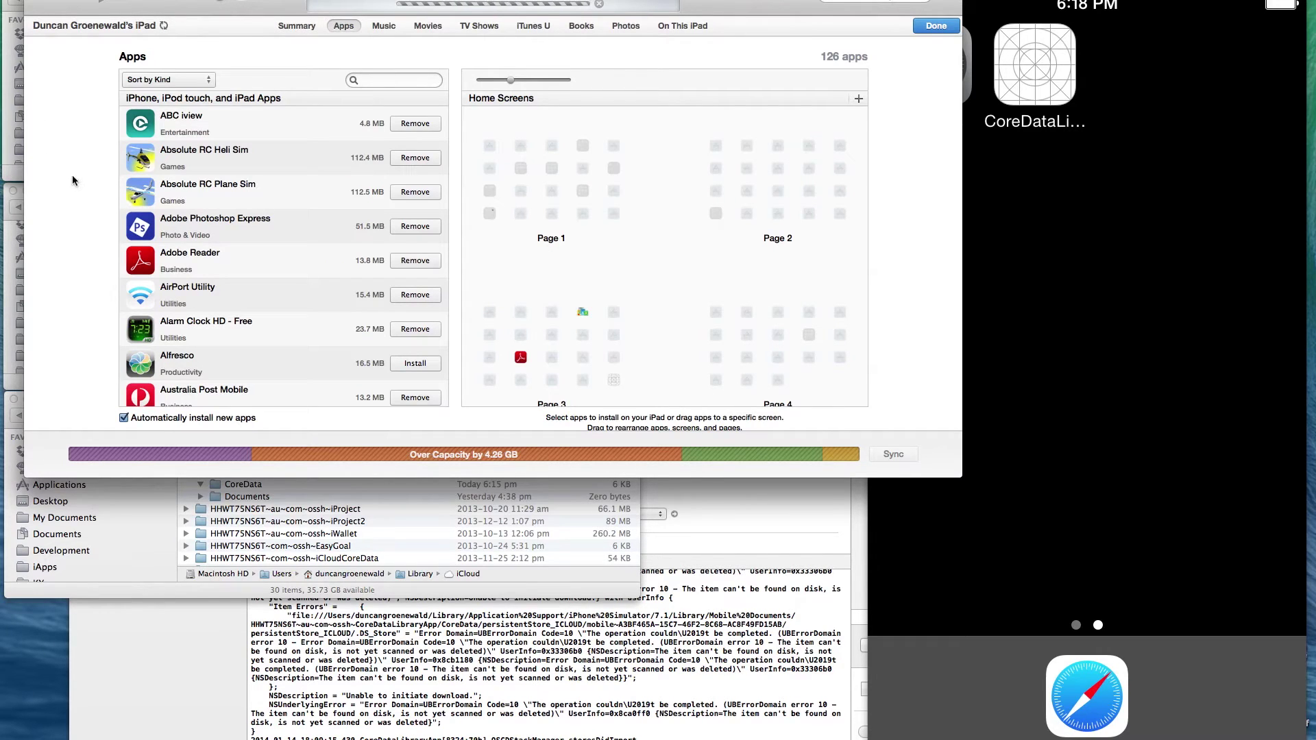
pyautogui.scroll(-10, 88, 138)
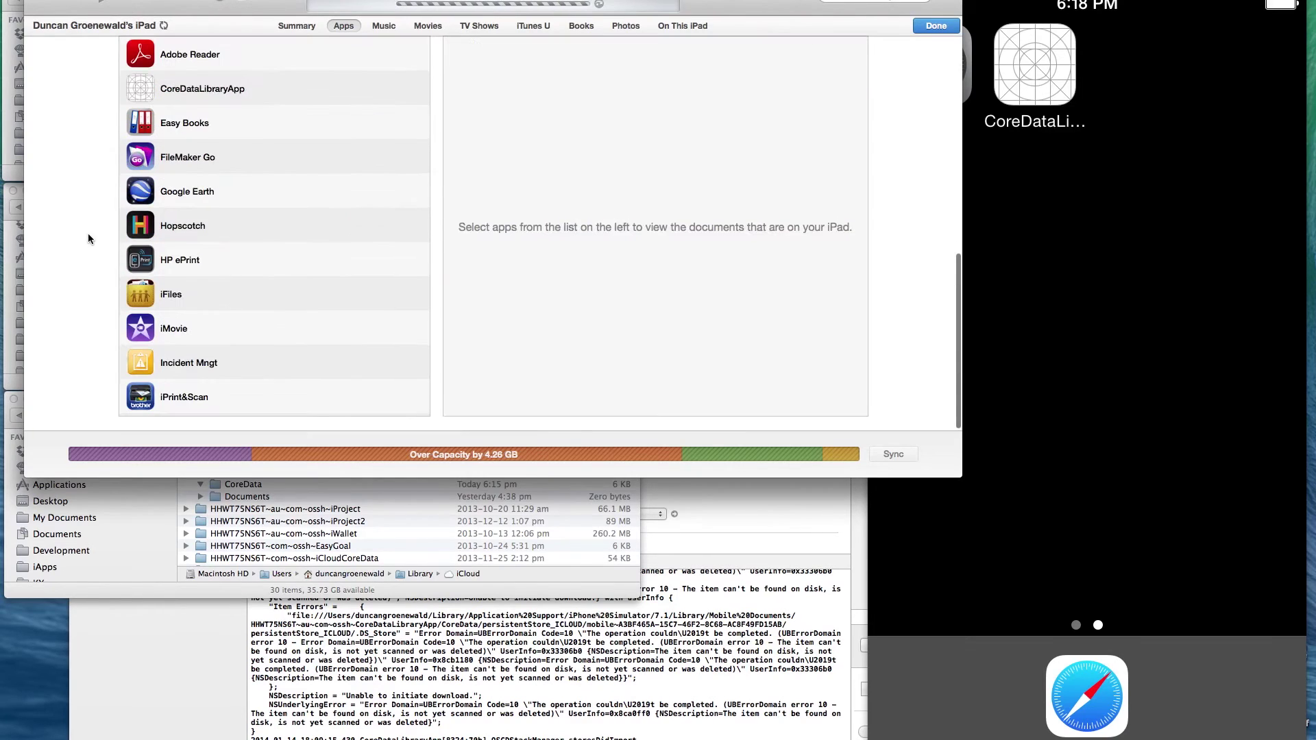
pyautogui.click(193, 90)
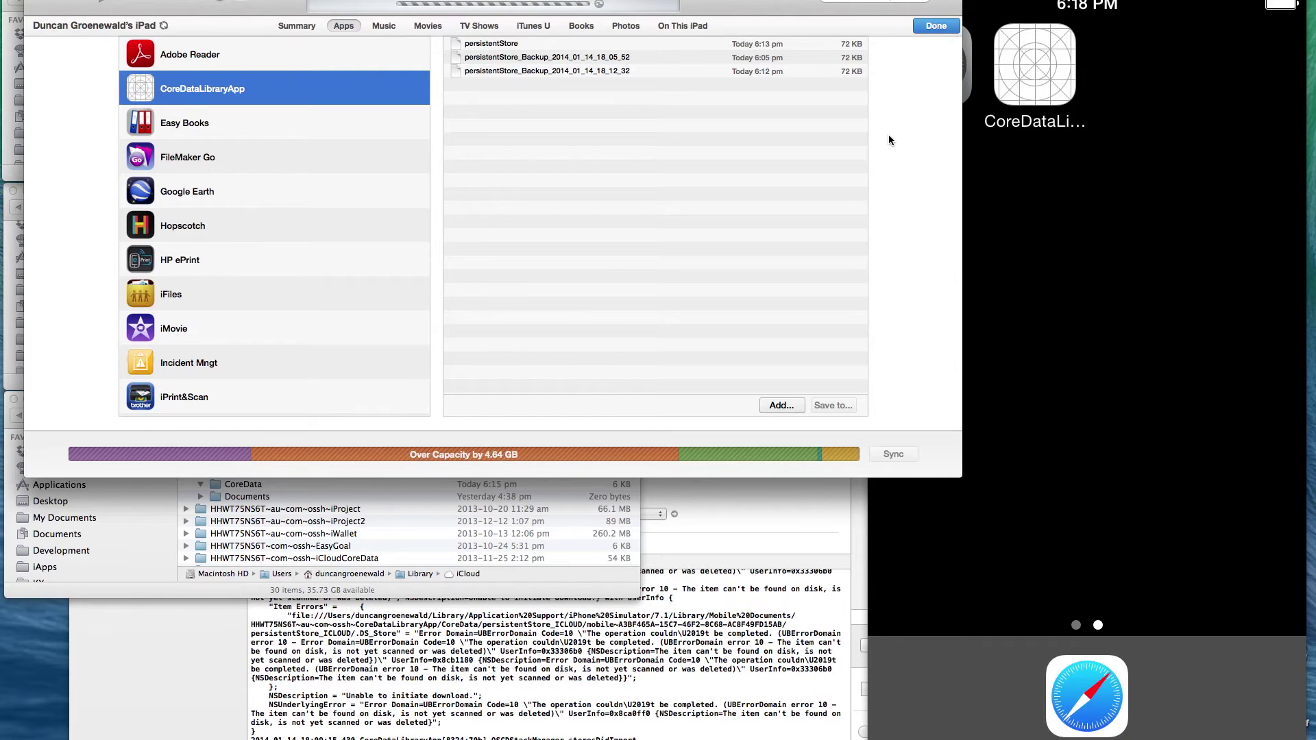
pyautogui.scroll(1, 888, 135)
pyautogui.scroll(5, 790, 136)
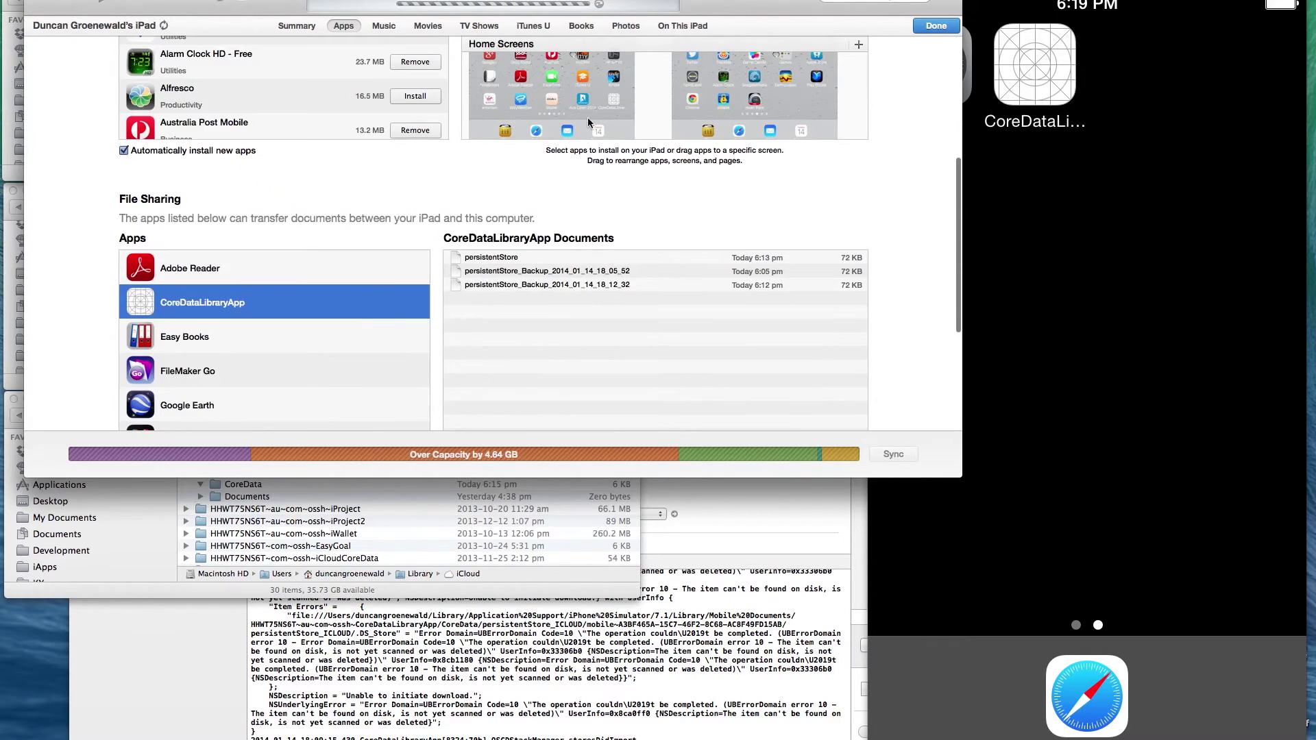
pyautogui.scroll(-1, 576, 209)
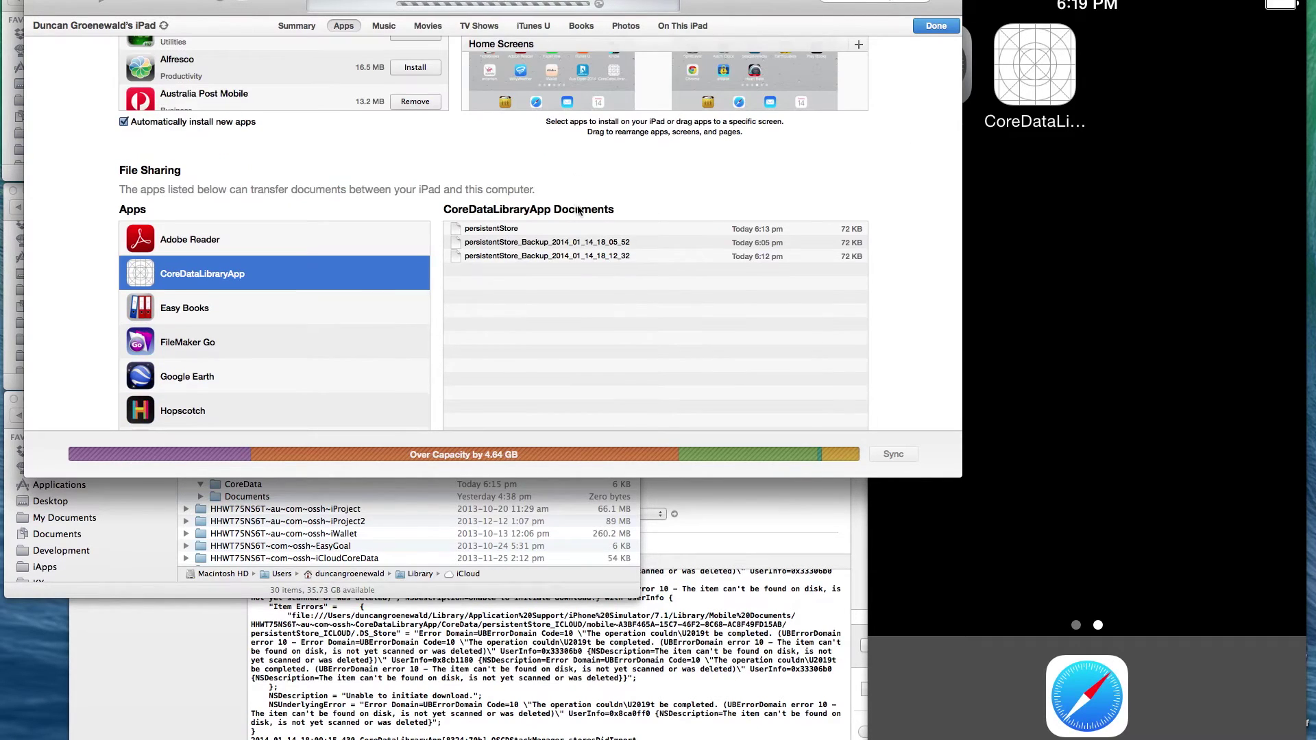
pyautogui.click(515, 231)
pyautogui.scroll(-4, 515, 236)
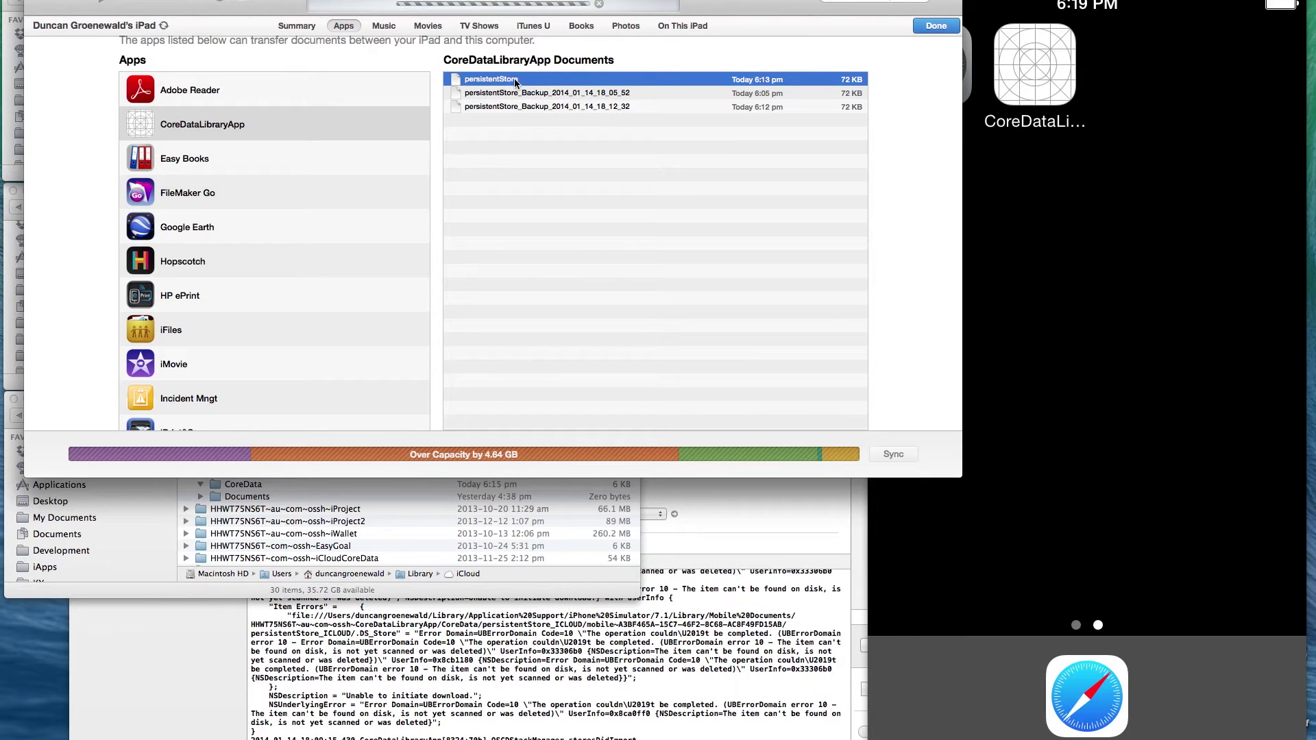
# Step: Delete persistentStore, rename persistentStore_Backup_2014_01_14_18_12_32 to persistentStore, and return to the Music library
pyautogui.press('Delete')
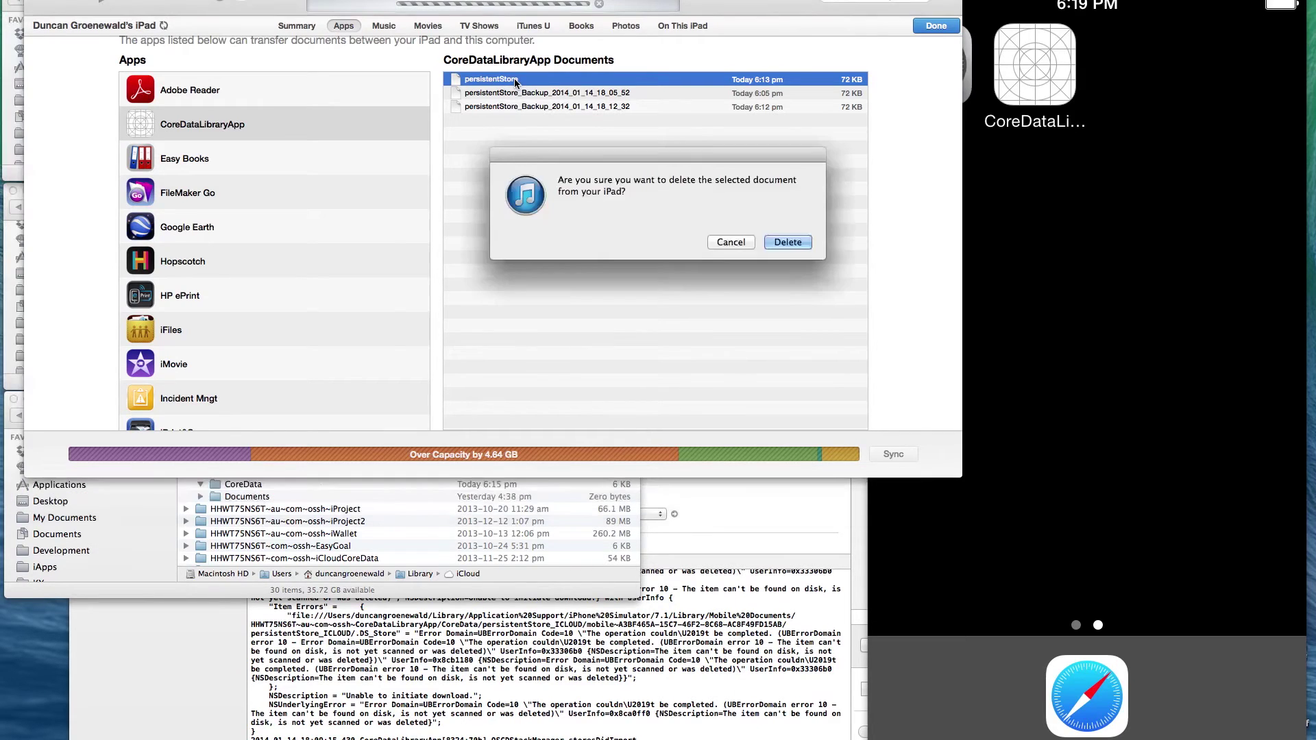
pyautogui.click(786, 242)
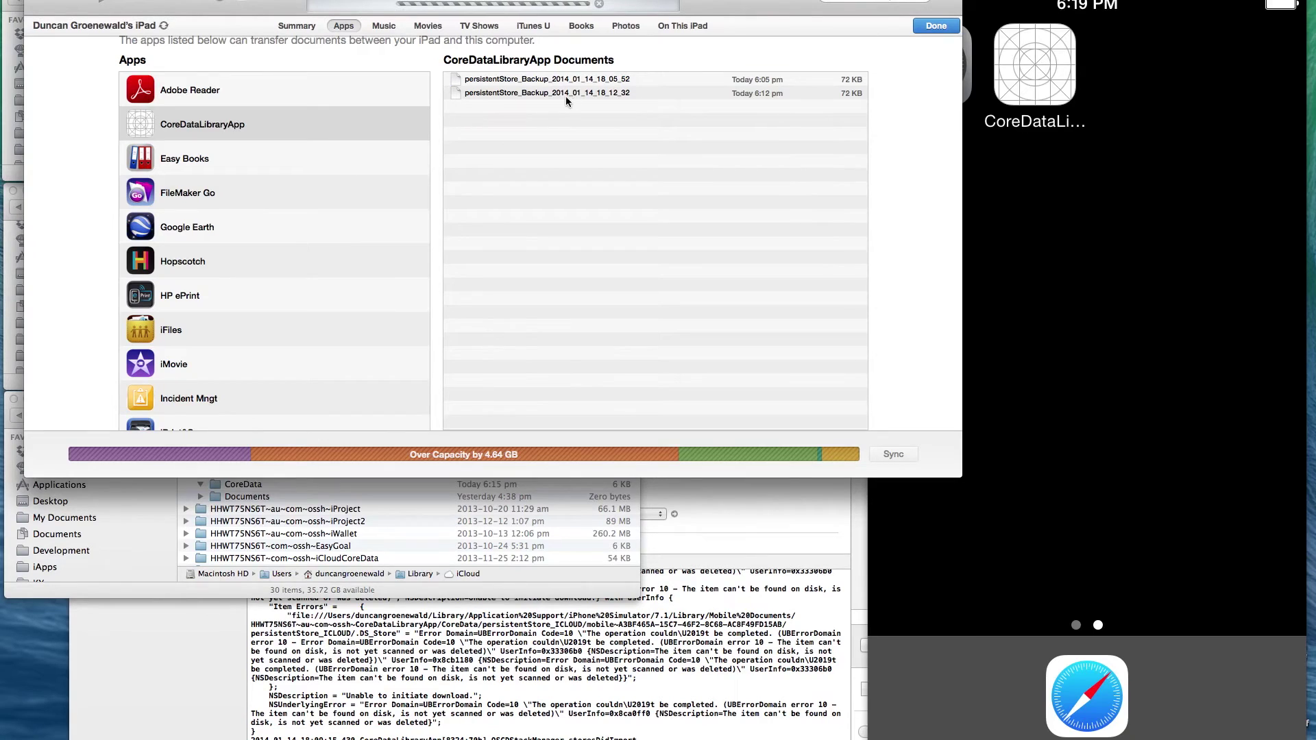
pyautogui.click(540, 94)
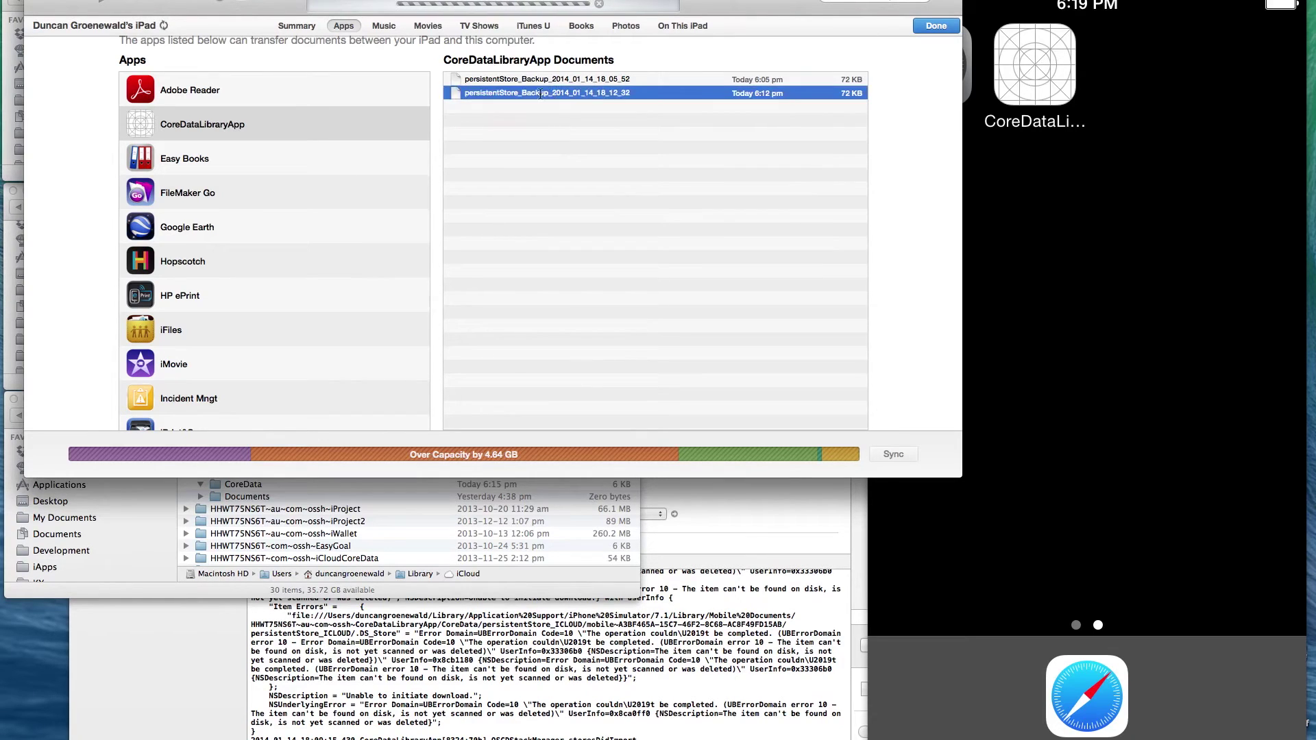
pyautogui.click(541, 94)
pyautogui.click(584, 95)
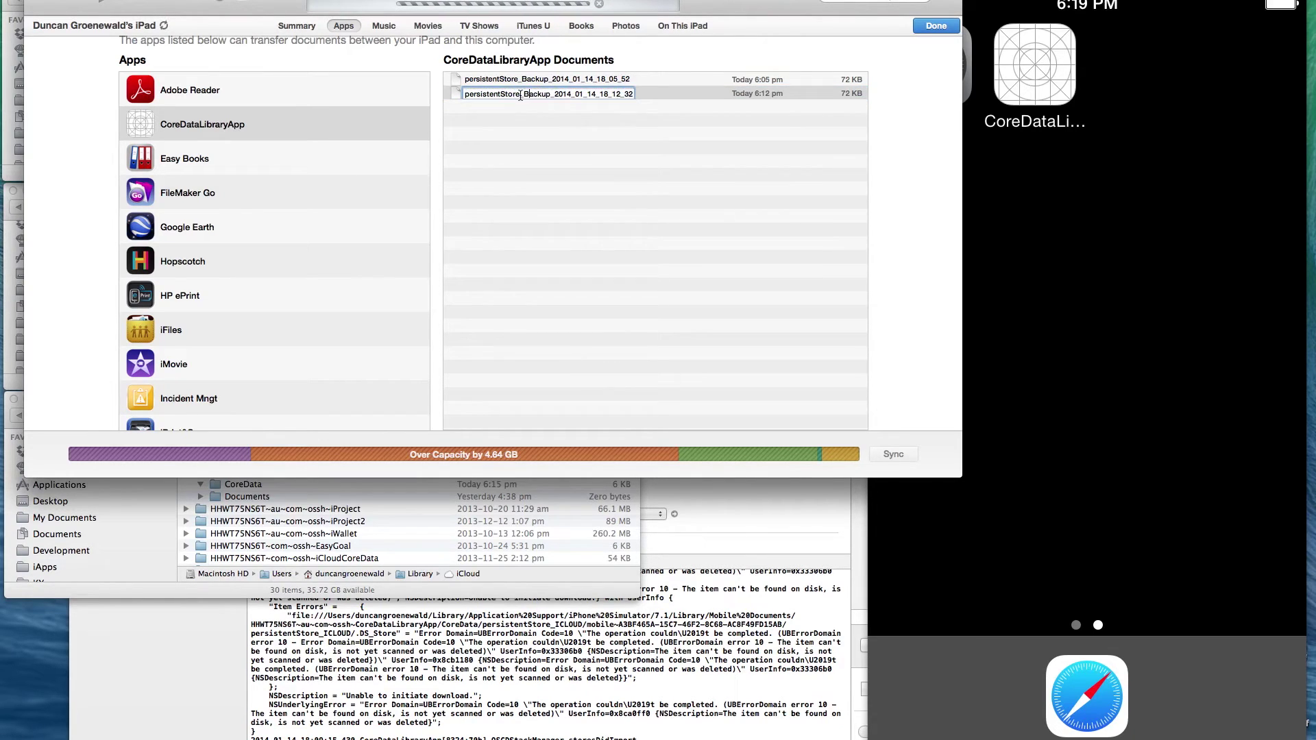
pyautogui.moveTo(633, 94); pyautogui.dragTo(522, 94)
pyautogui.press('BackSpace')
pyautogui.click(599, 105)
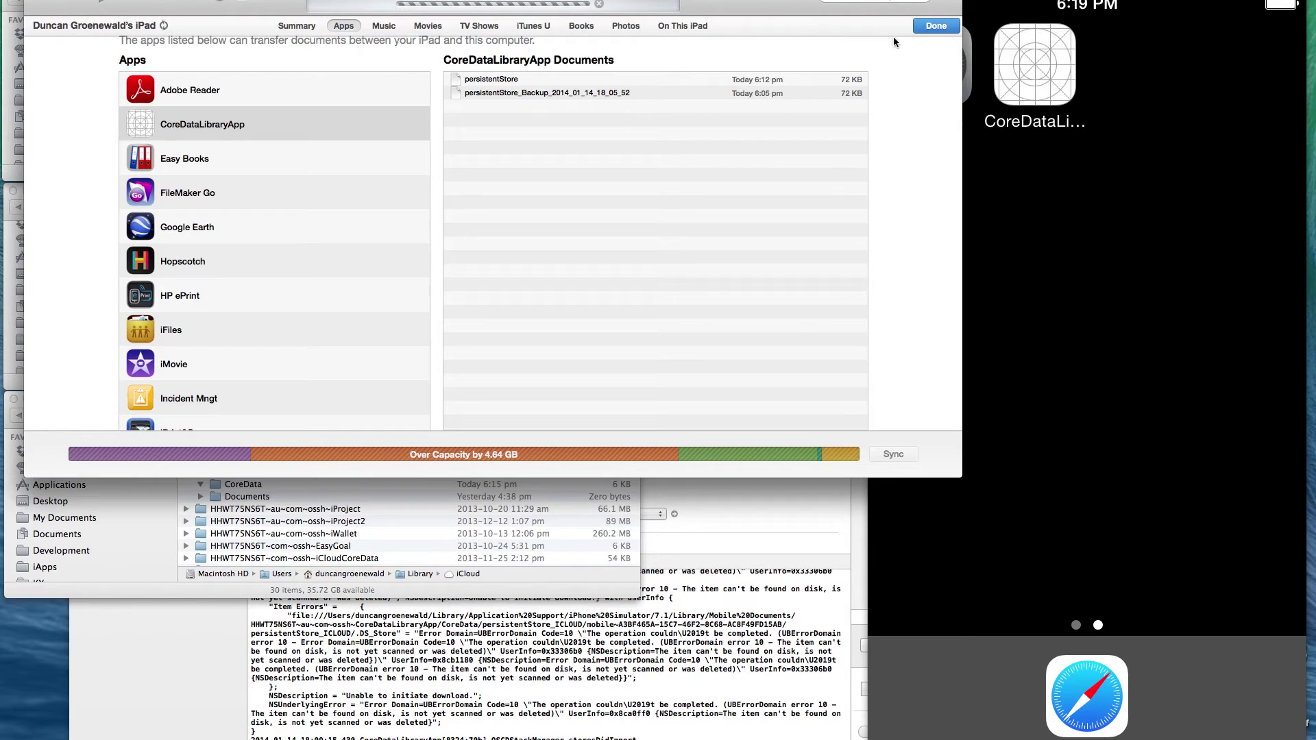
pyautogui.press('super+1')
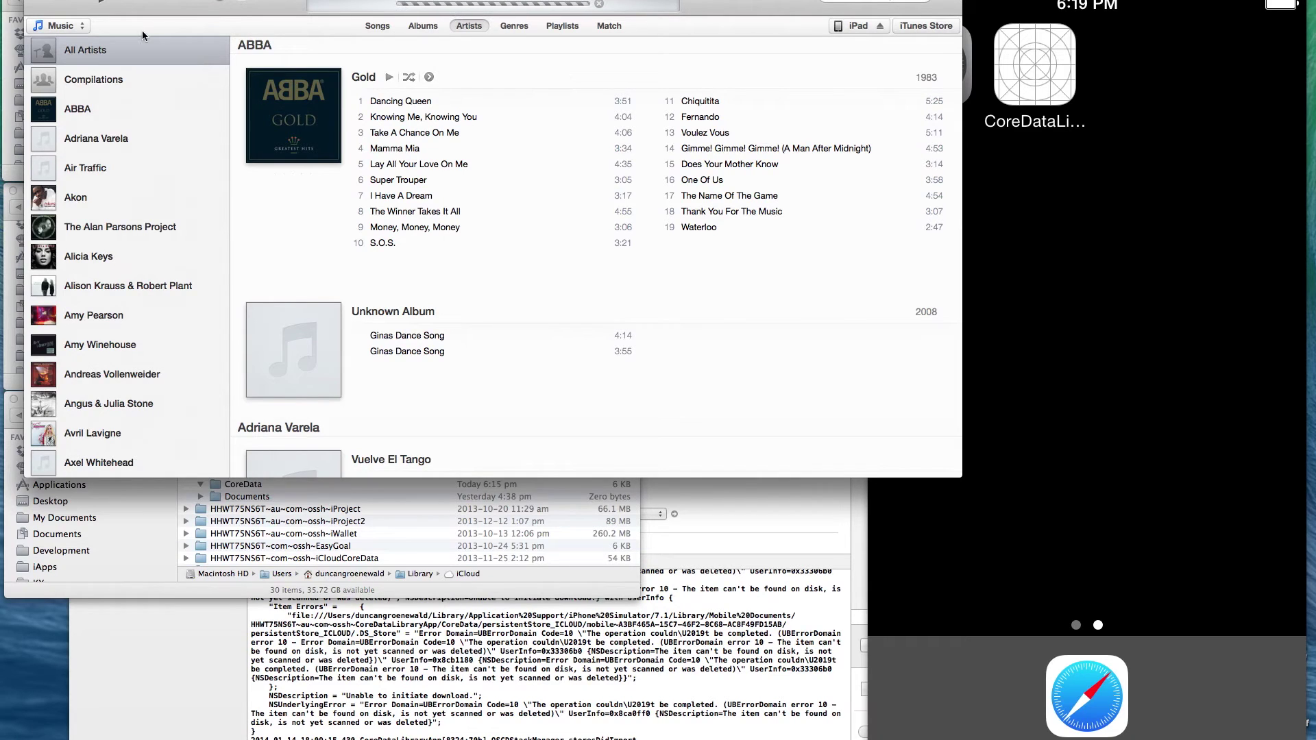
# Step: Switch Use iCloud on in the simulator's CoreDataLibraryApp settings
pyautogui.press('super+h')
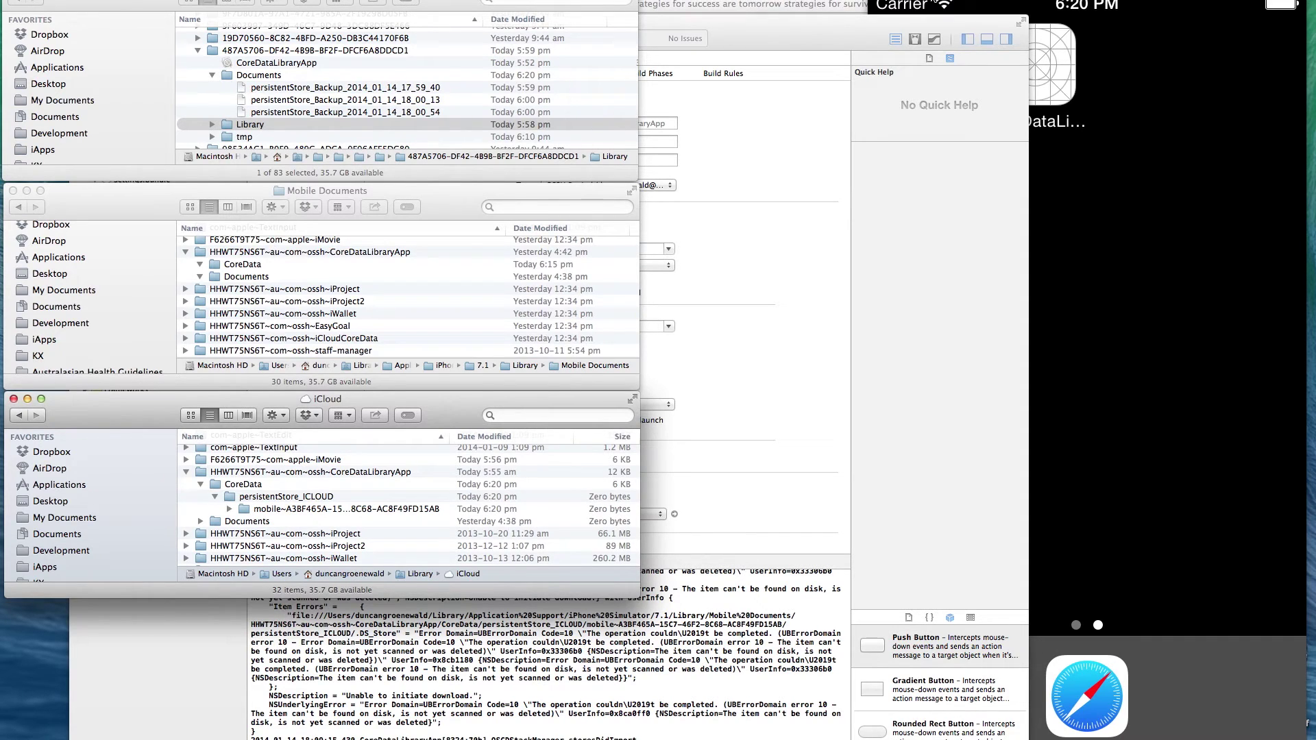
pyautogui.press('super+Tab')
pyautogui.click(940, 83)
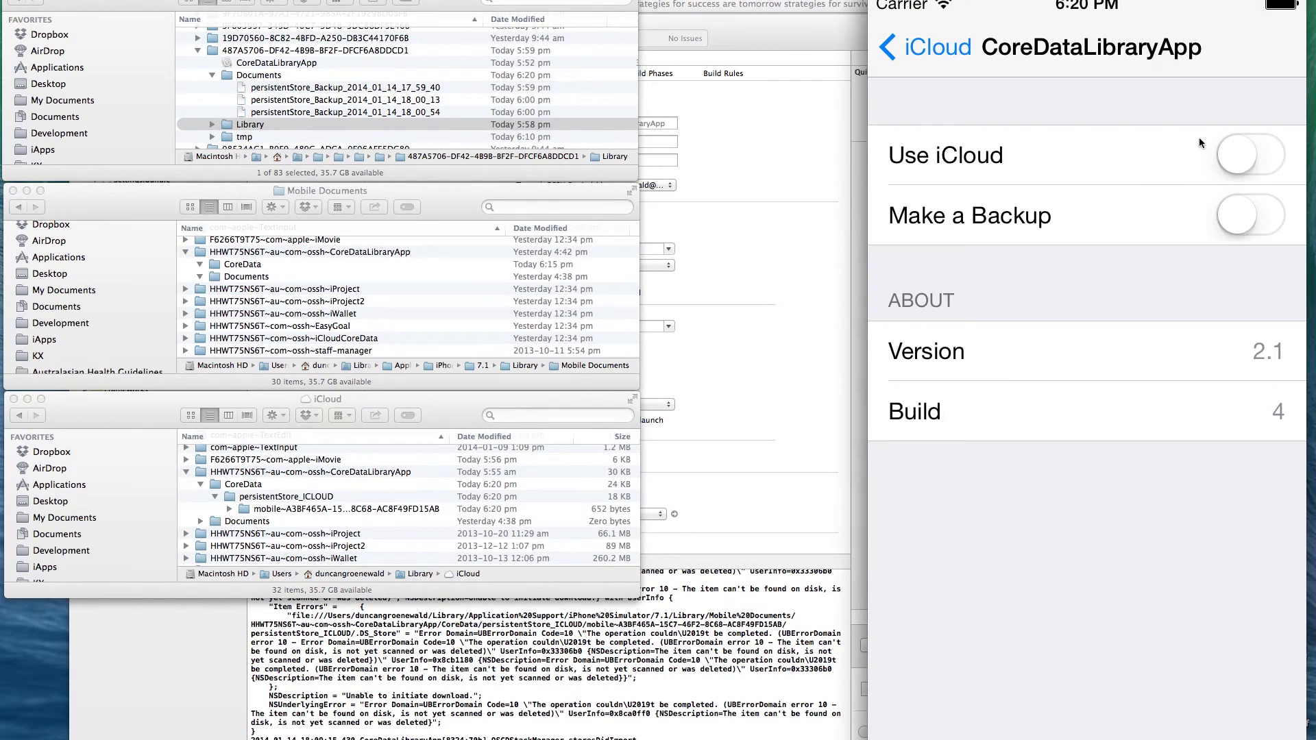
pyautogui.click(1261, 159)
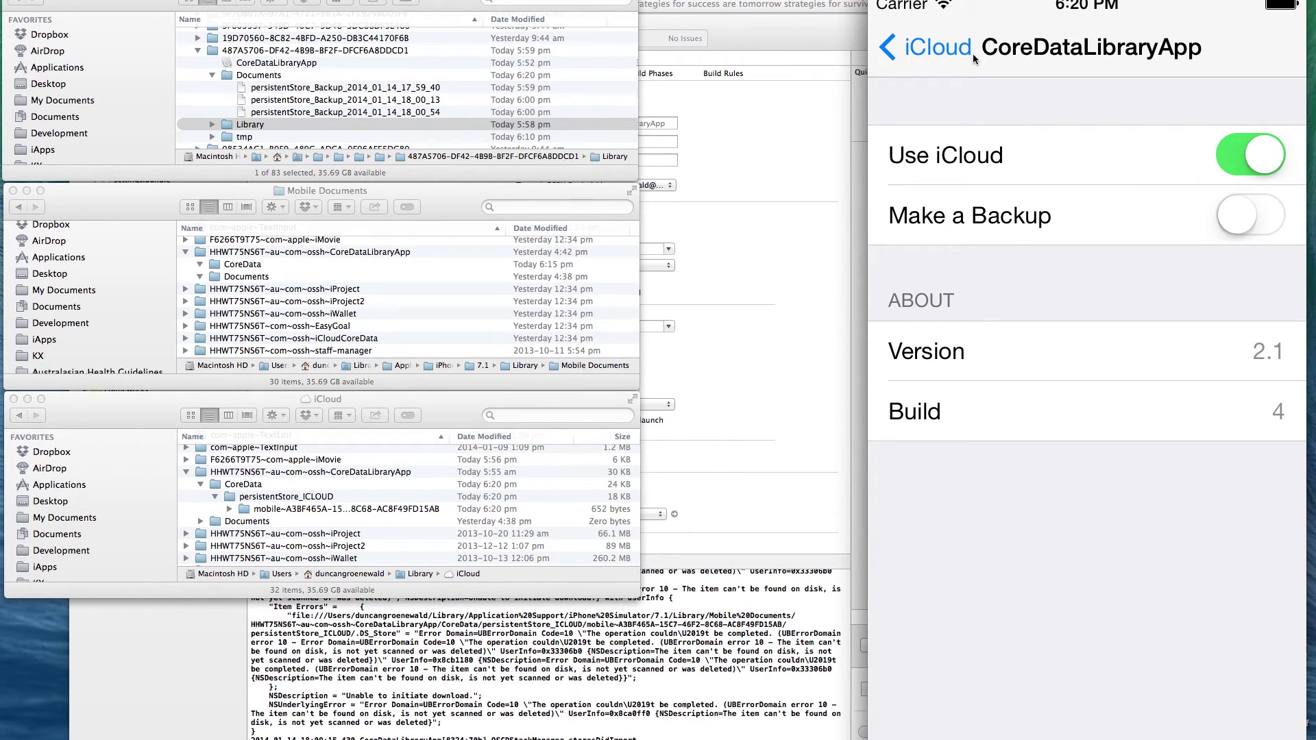
# Step: From the home screen, trigger an iCloud sync and launch CoreDataLibraryApp
pyautogui.press('super+shift+h')
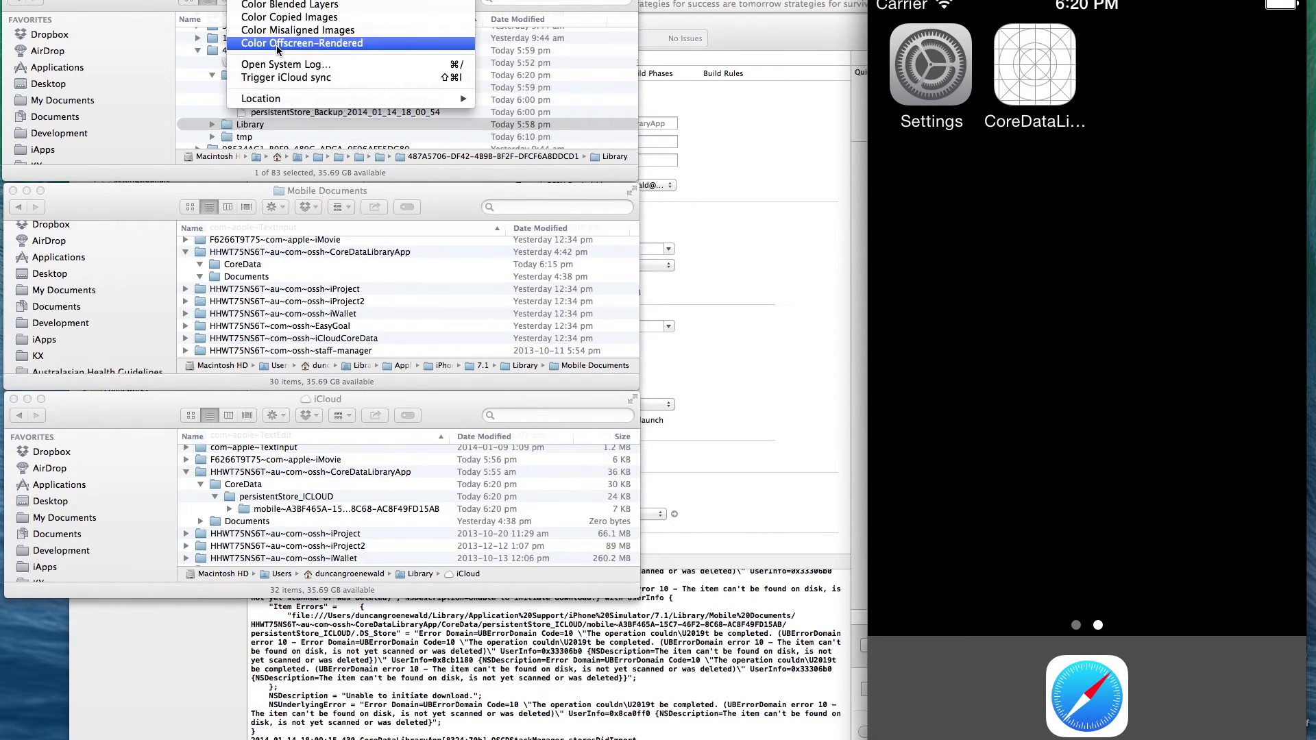
pyautogui.click(288, 77)
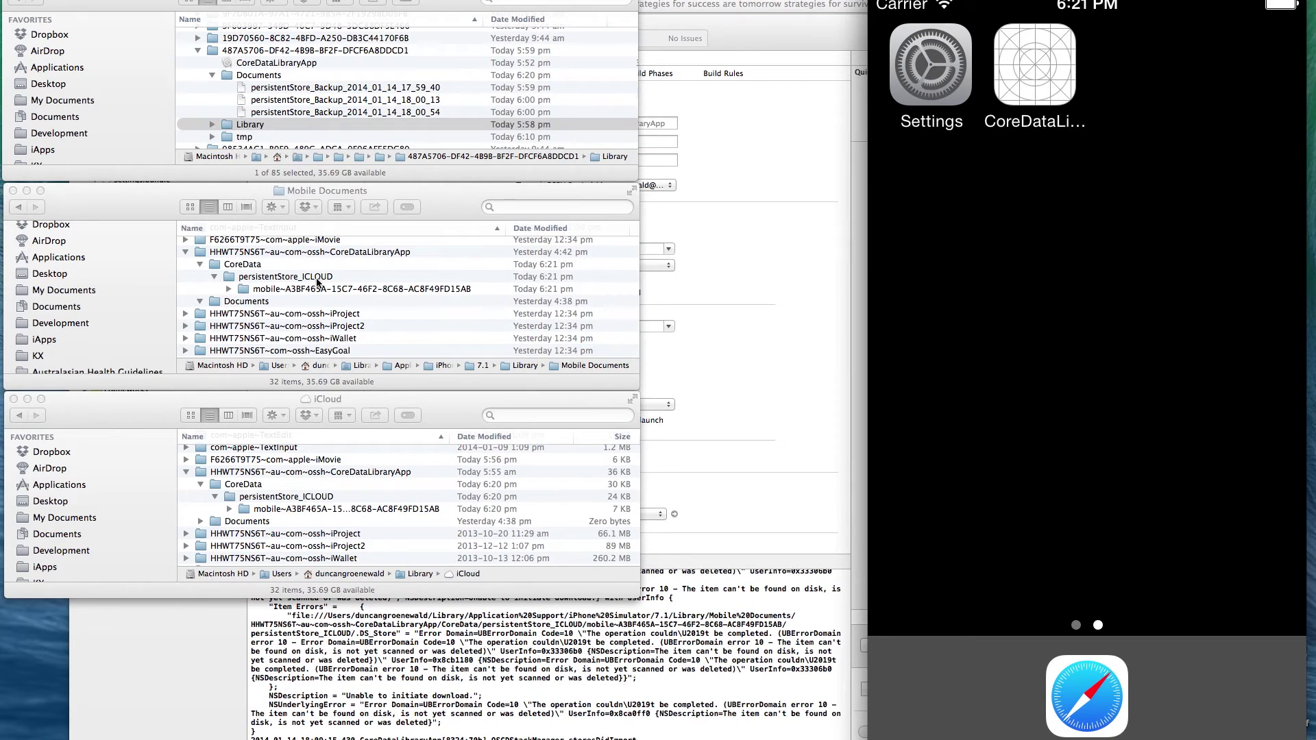
pyautogui.click(1031, 90)
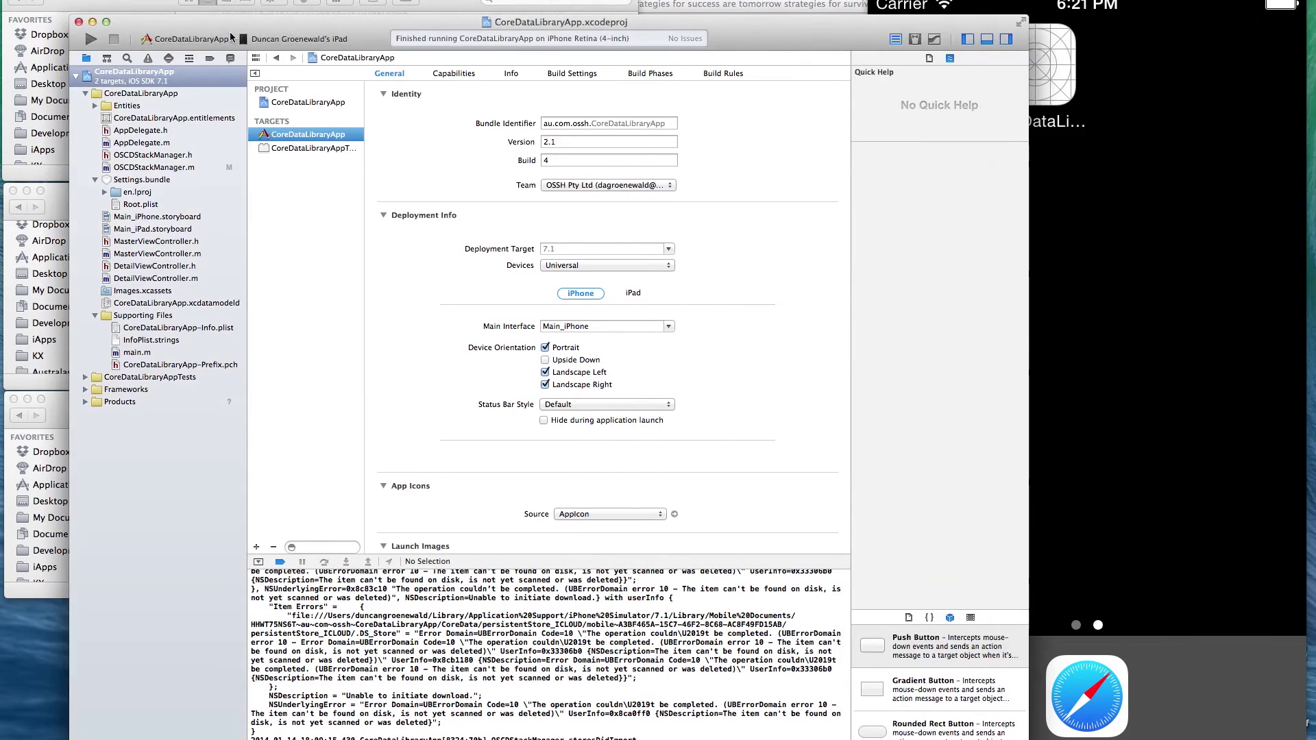
# Step: Run CoreDataLibraryApp from Xcode on the iPhone Retina (4-inch) simulator
pyautogui.click(231, 36)
pyautogui.click(288, 88)
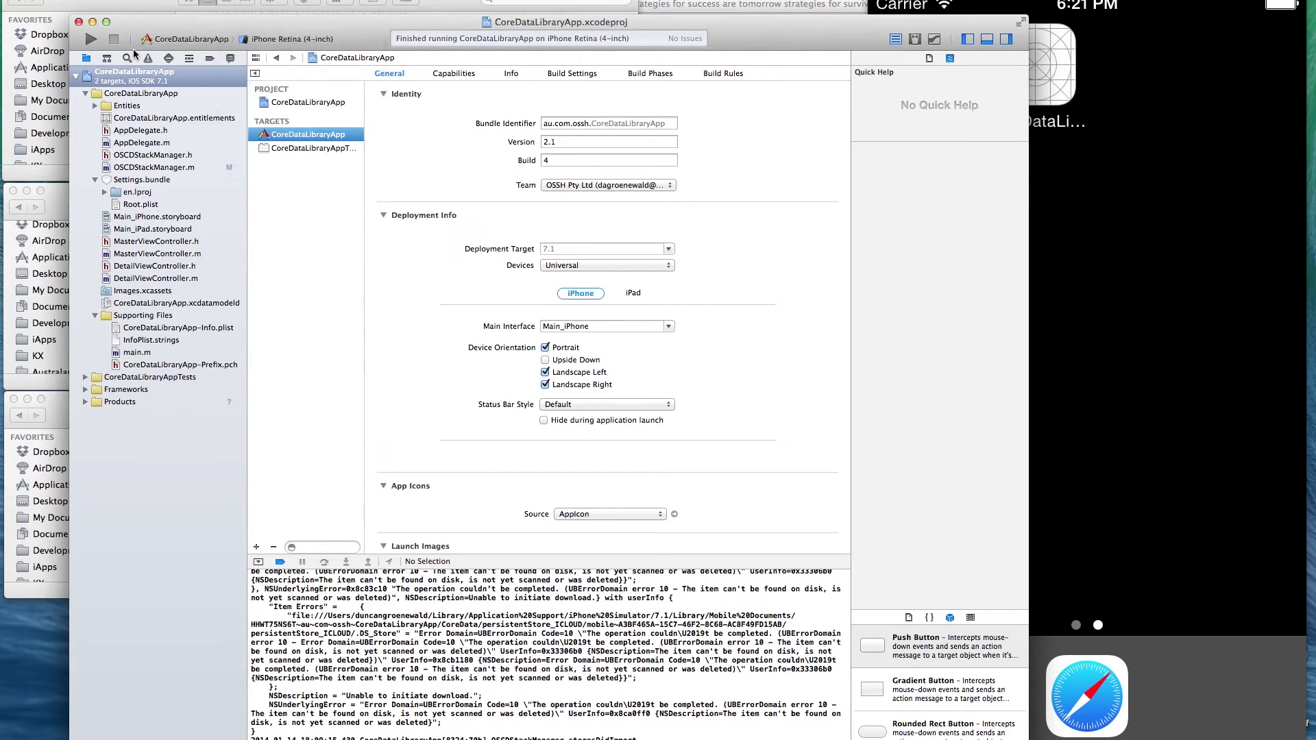
pyautogui.click(90, 41)
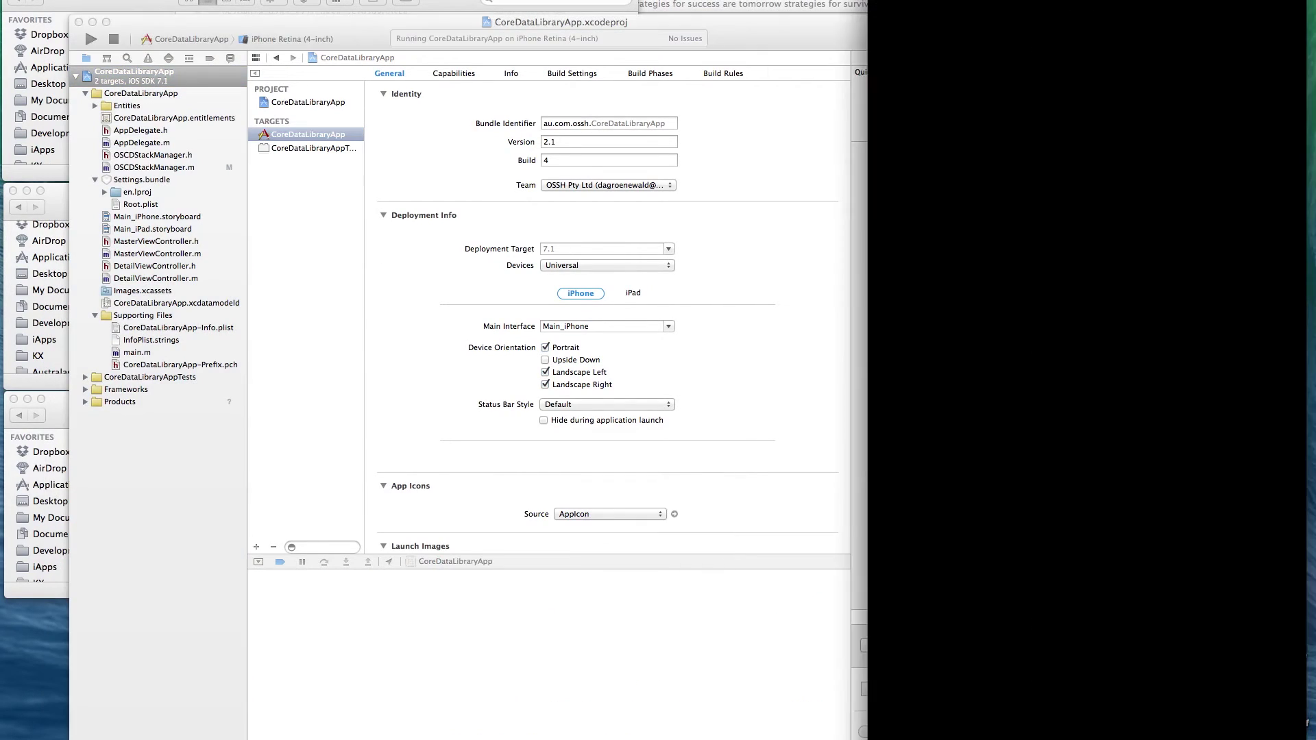
# Step: Bring the Library, Mobile Documents and iCloud Finder windows to the front
pyautogui.click(62, 171)
pyautogui.click(61, 209)
pyautogui.click(63, 418)
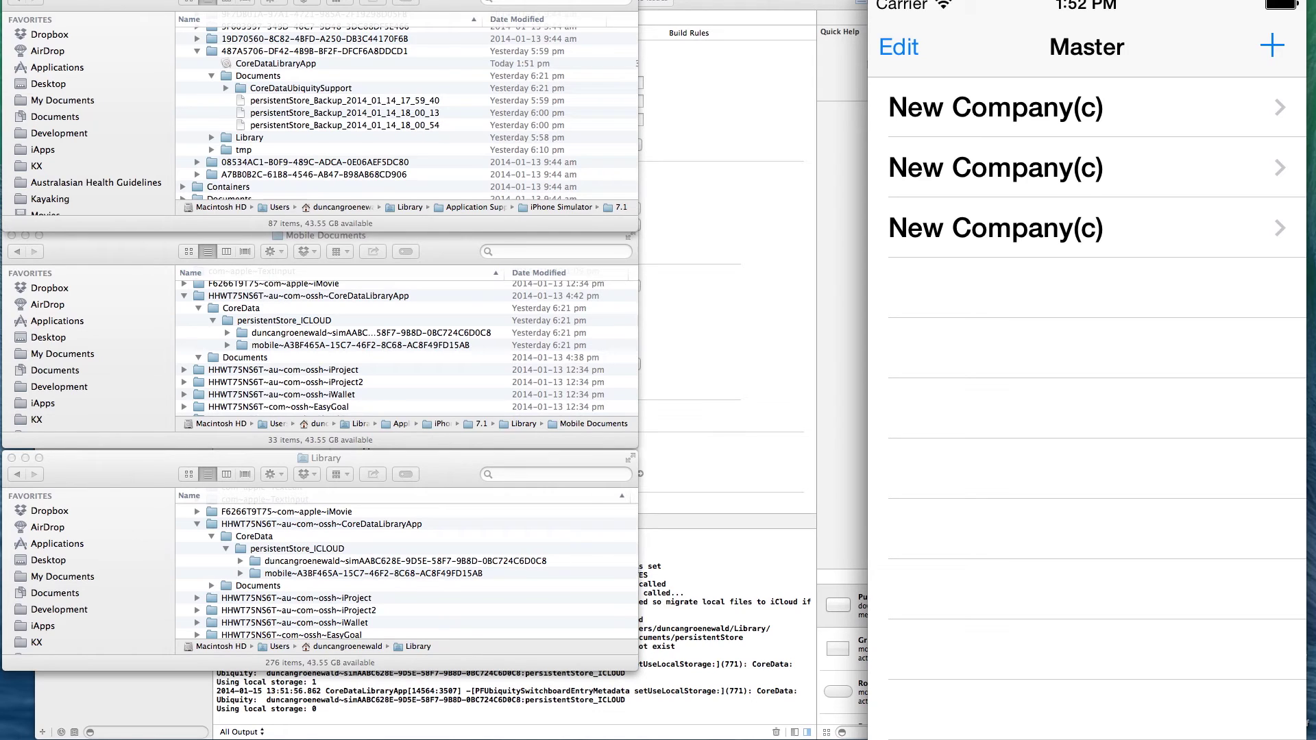
# Step: Trigger an iCloud sync, then collapse the persistentStore_ICLOUD and CoreData folders in Finder
pyautogui.click(274, 82)
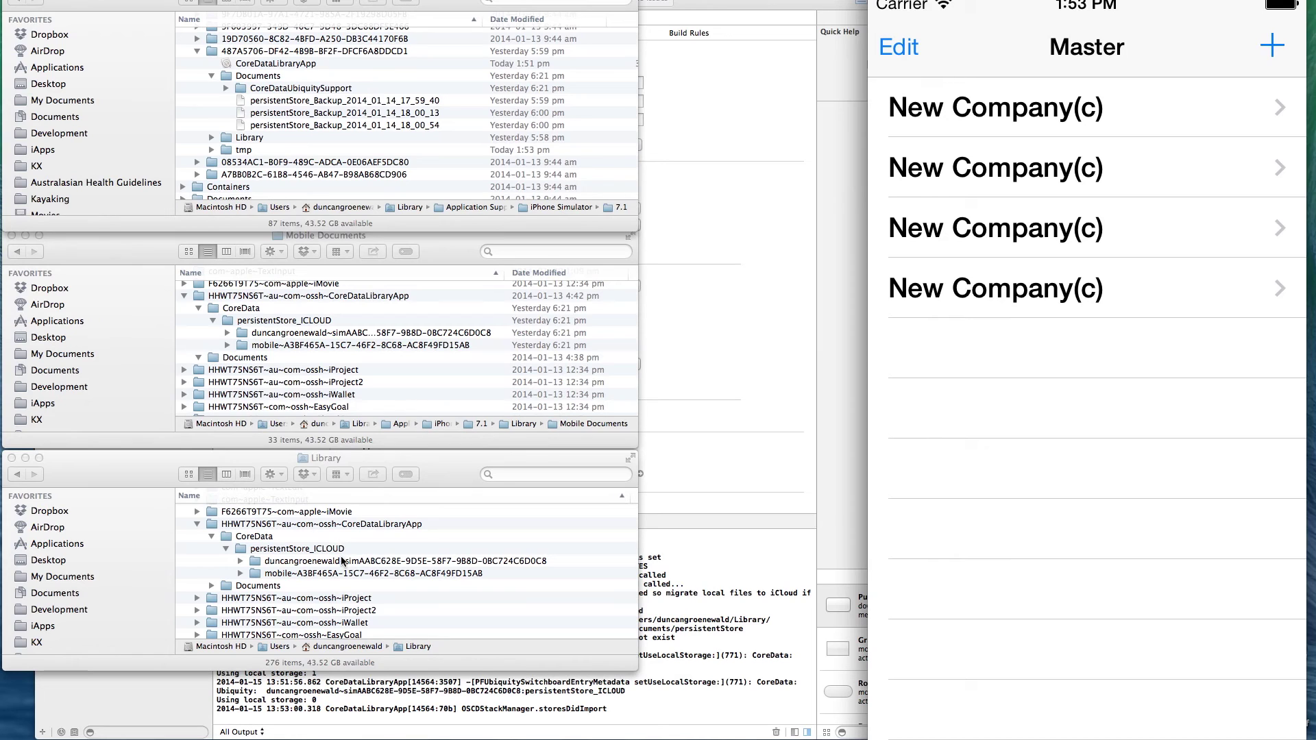
pyautogui.click(226, 549)
pyautogui.click(212, 536)
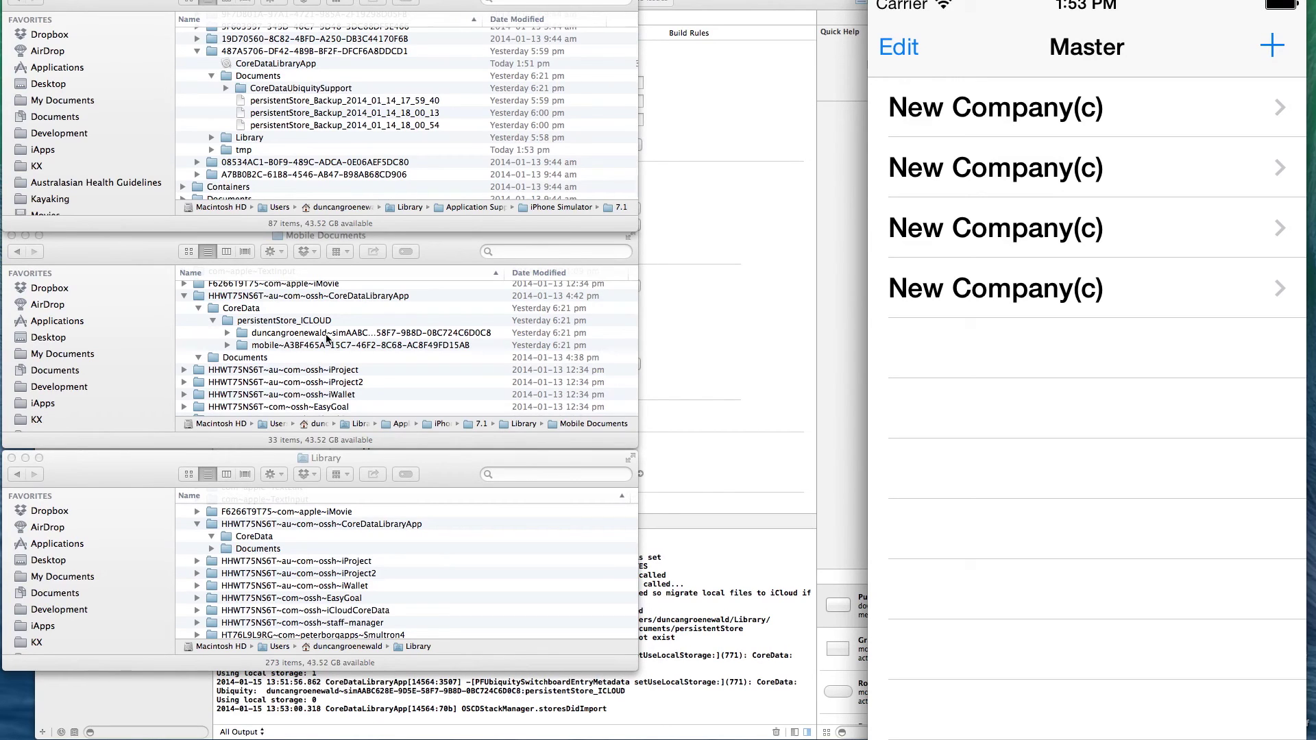
# Step: Trigger another iCloud sync from the Debug menu, then bring Xcode forward once the list empties
pyautogui.click(279, 4)
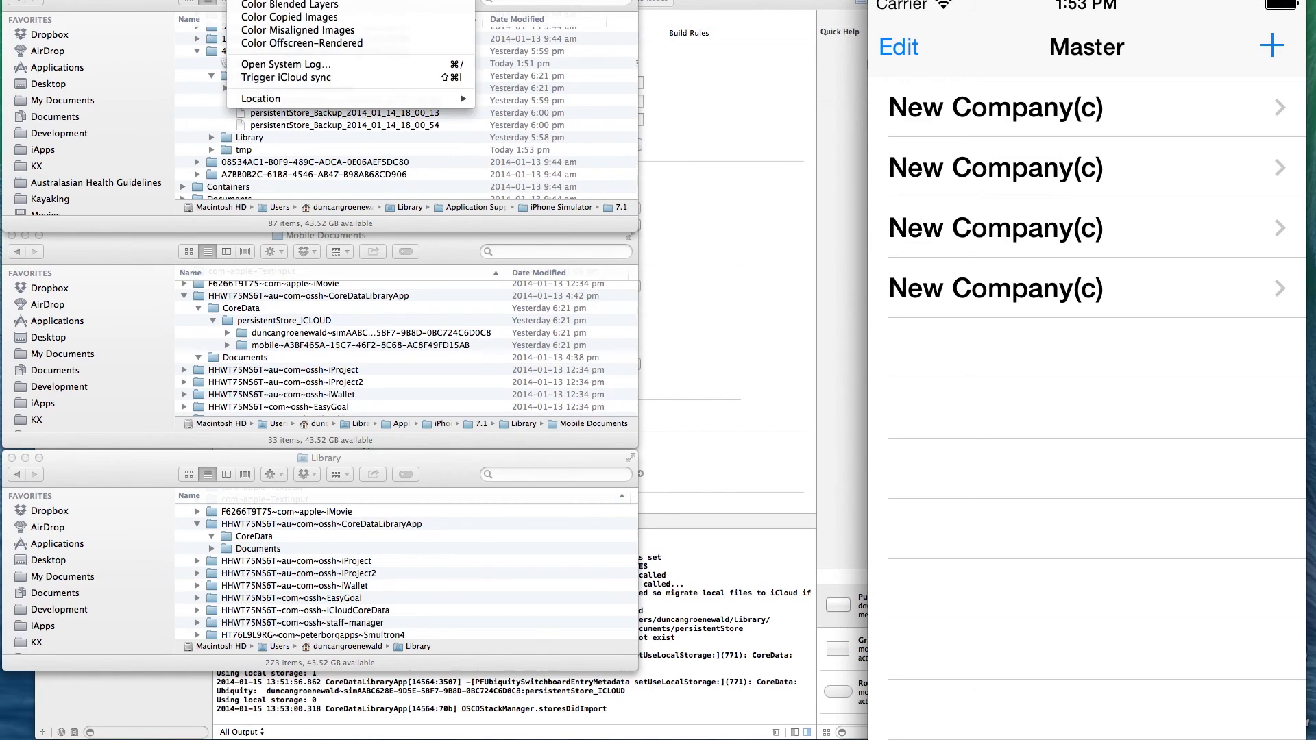
pyautogui.click(279, 78)
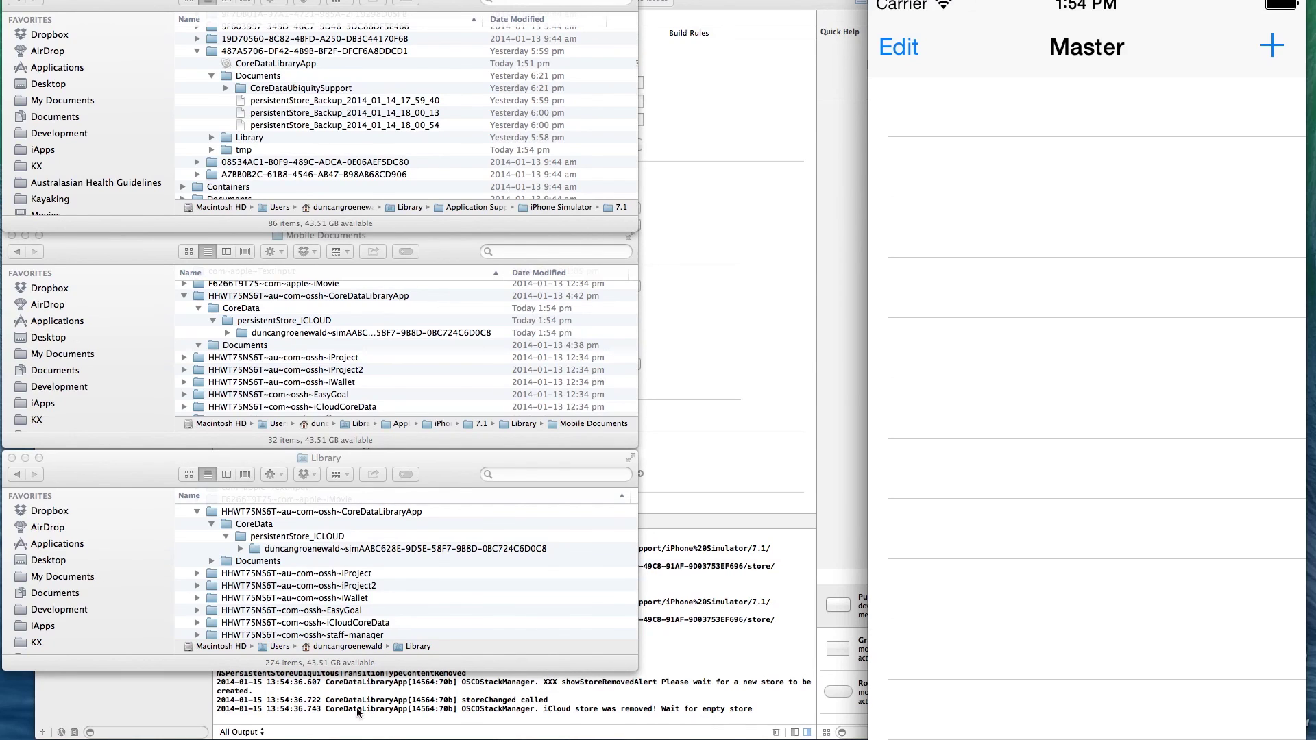
pyautogui.click(502, 734)
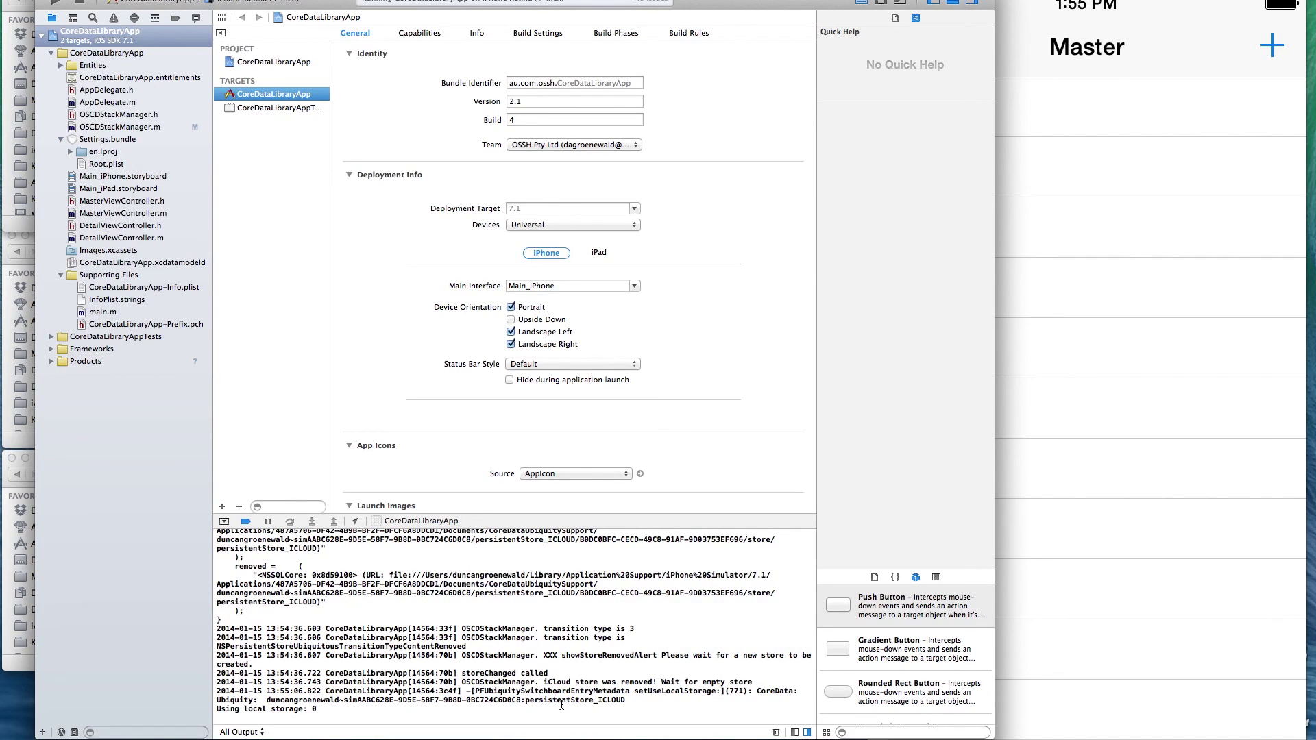
# Step: Scroll Xcode's debug console to the CoreData Ubiquity entry reporting the iCloud store removed
pyautogui.scroll(1, 561, 705)
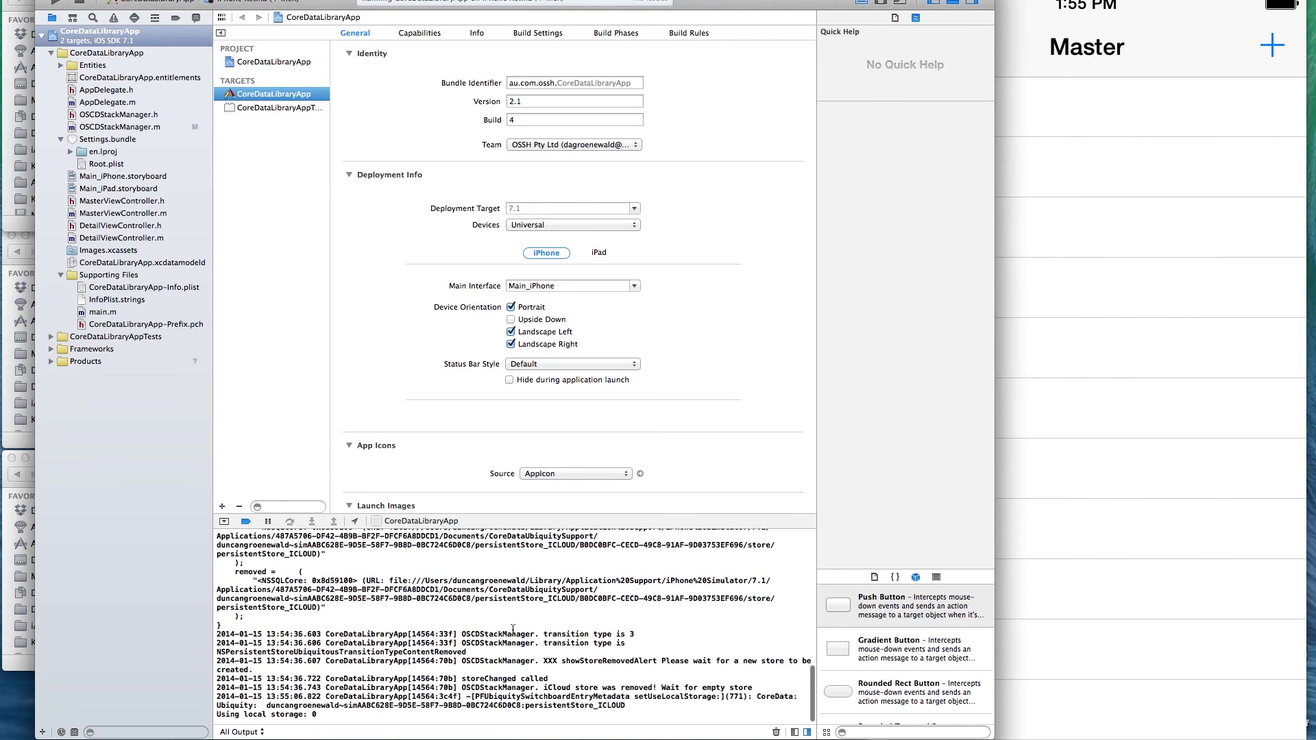